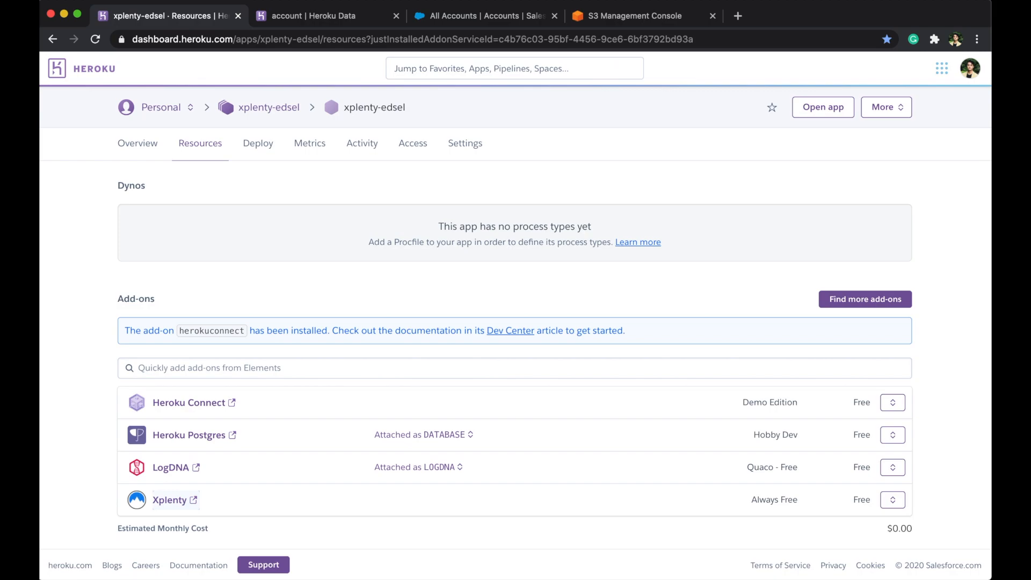
- Open the Xplenty add-on dashboard from the app's Resources list
{"action": "left_click", "coordinate": [166, 505]}
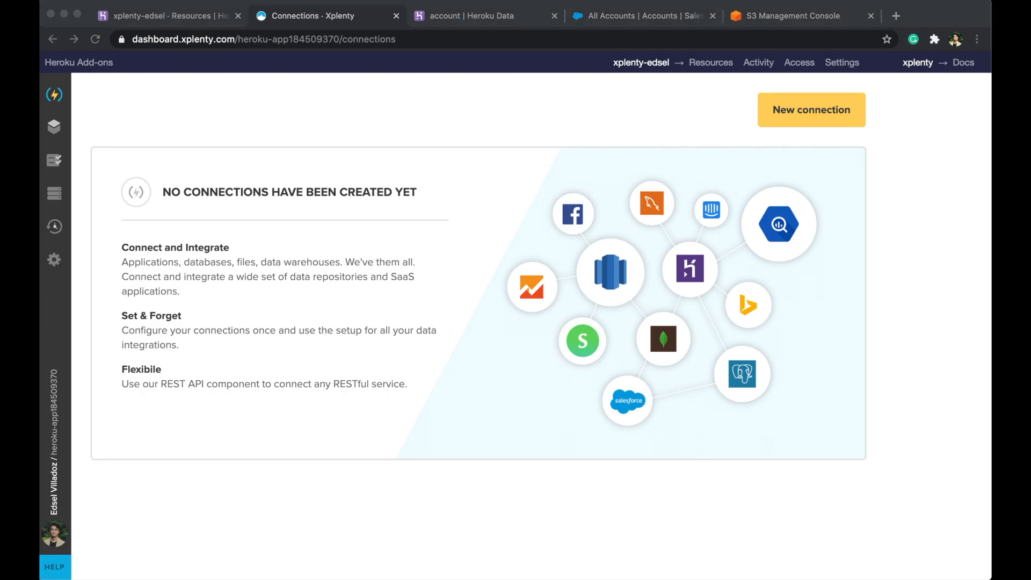
- Start a new connection and pick Heroku Postgres under Relational Databases
{"action": "left_click", "coordinate": [788, 111]}
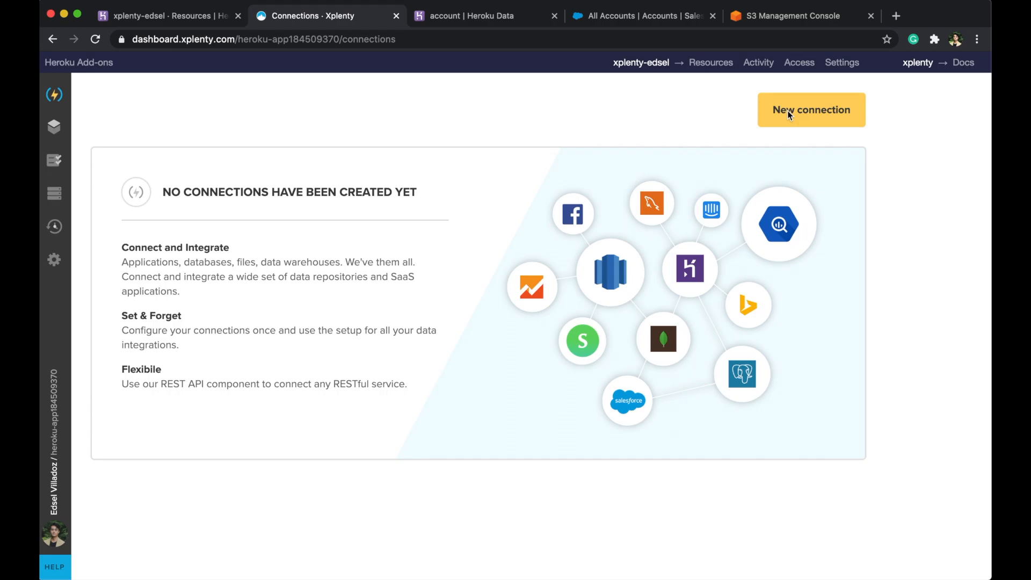
{"action": "scroll", "coordinate": [954, 153], "scroll_direction": "down", "scroll_amount": 1}
{"action": "scroll", "coordinate": [954, 155], "scroll_direction": "down", "scroll_amount": 3}
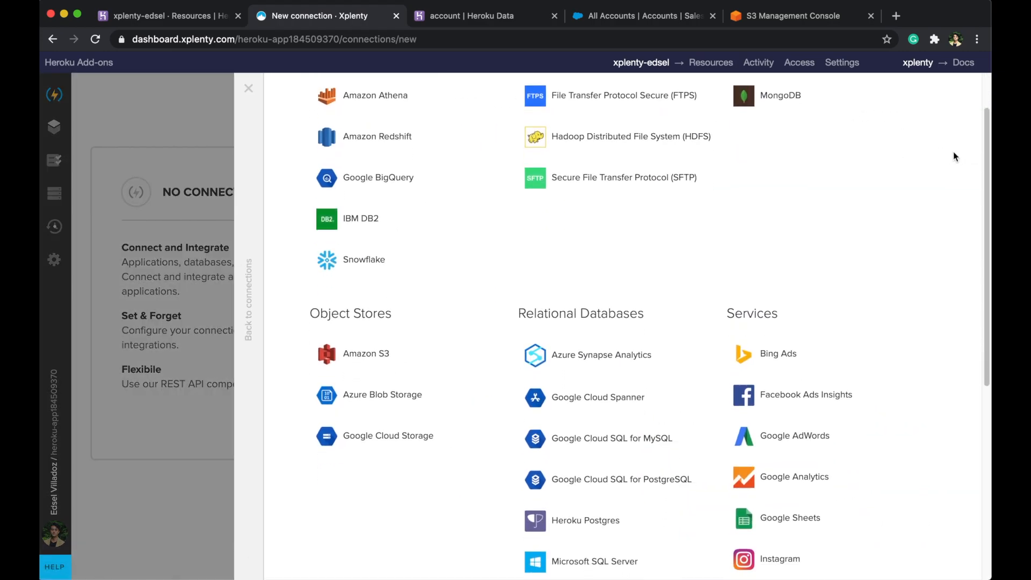
{"action": "scroll", "coordinate": [954, 155], "scroll_direction": "down", "scroll_amount": 5}
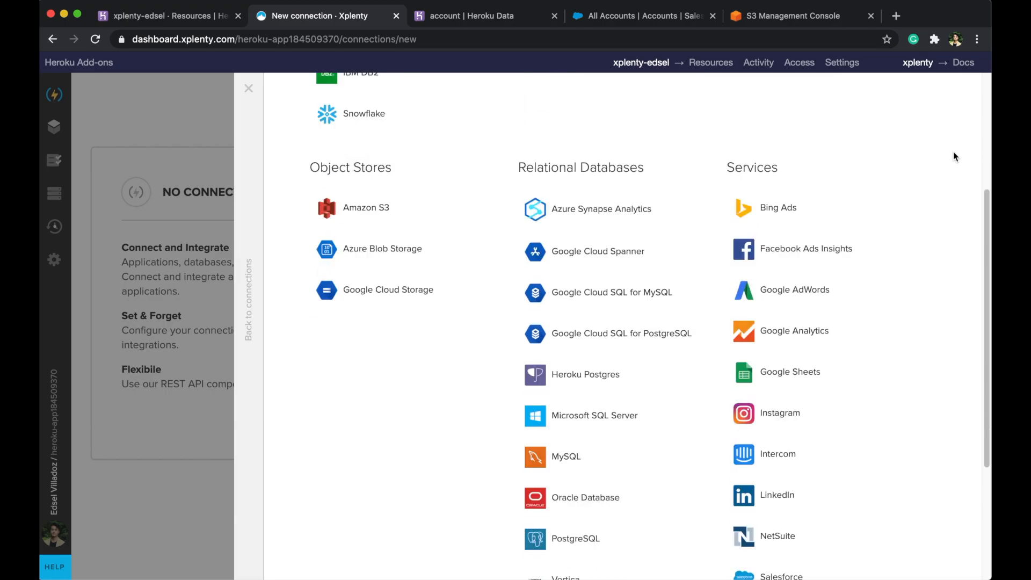
{"action": "scroll", "coordinate": [954, 155], "scroll_direction": "down", "scroll_amount": 6}
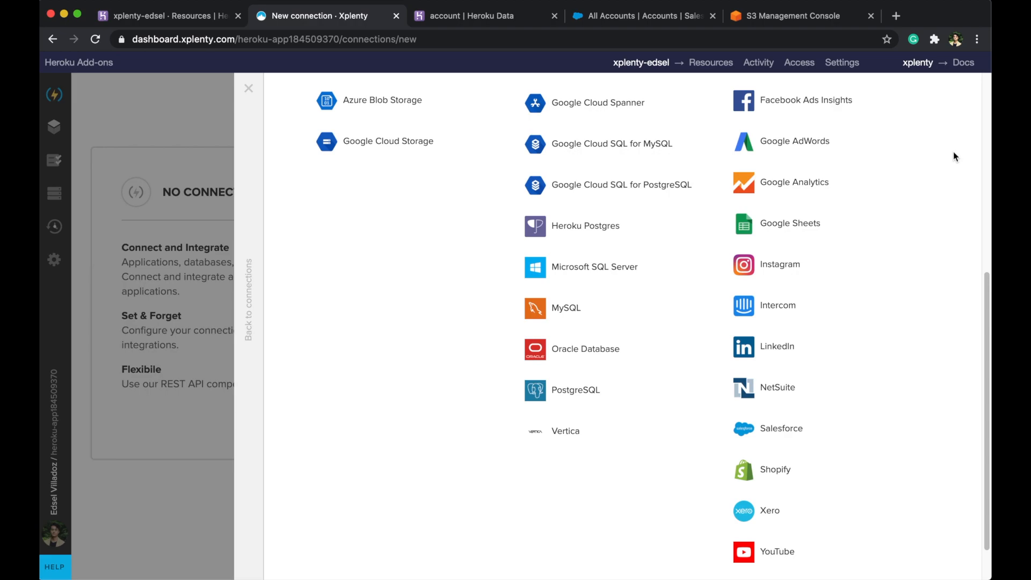
{"action": "scroll", "coordinate": [953, 151], "scroll_direction": "down", "scroll_amount": 1}
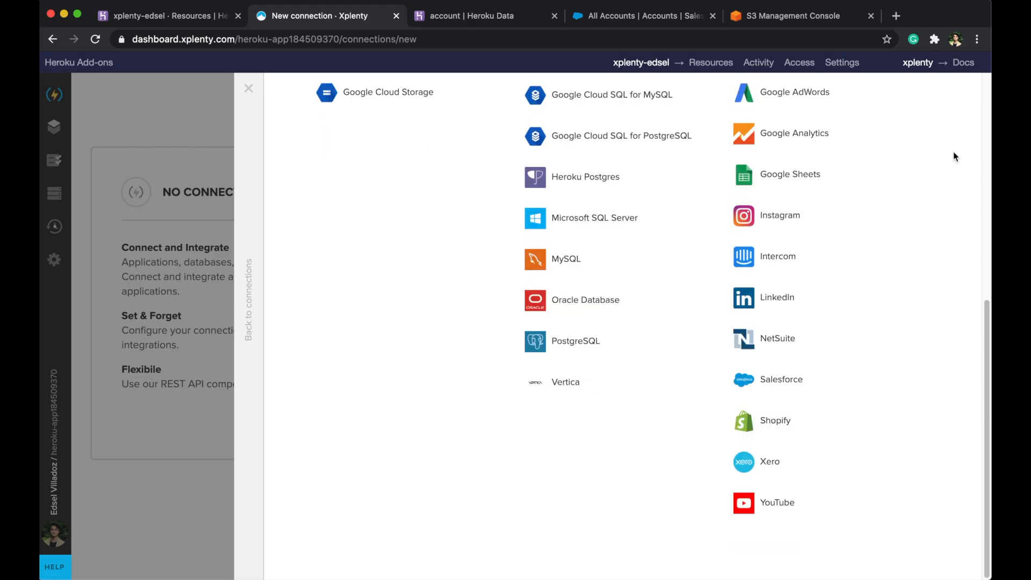
{"action": "scroll", "coordinate": [953, 151], "scroll_direction": "up", "scroll_amount": 3}
{"action": "scroll", "coordinate": [953, 152], "scroll_direction": "up", "scroll_amount": 5}
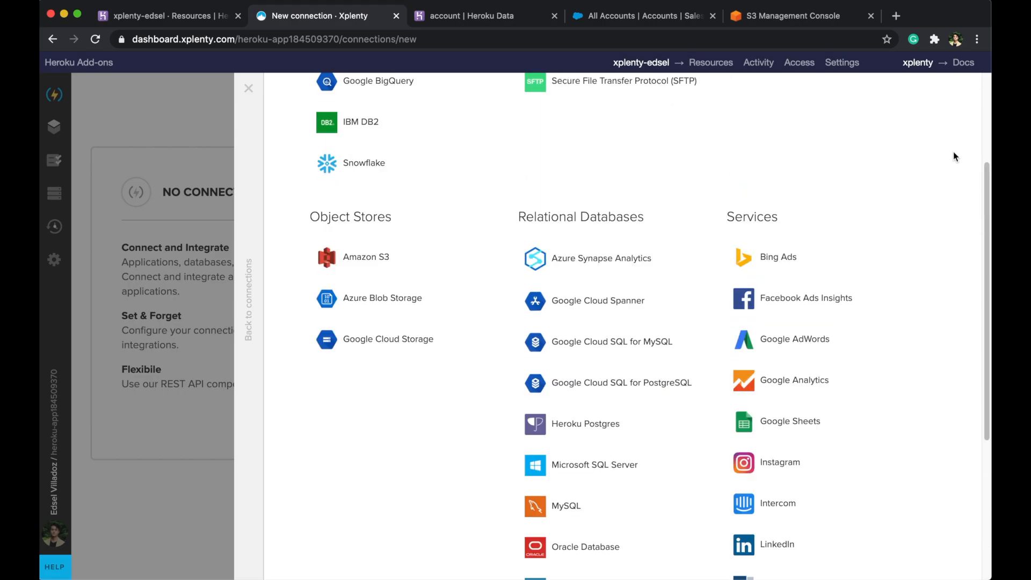
{"action": "left_click", "coordinate": [602, 462]}
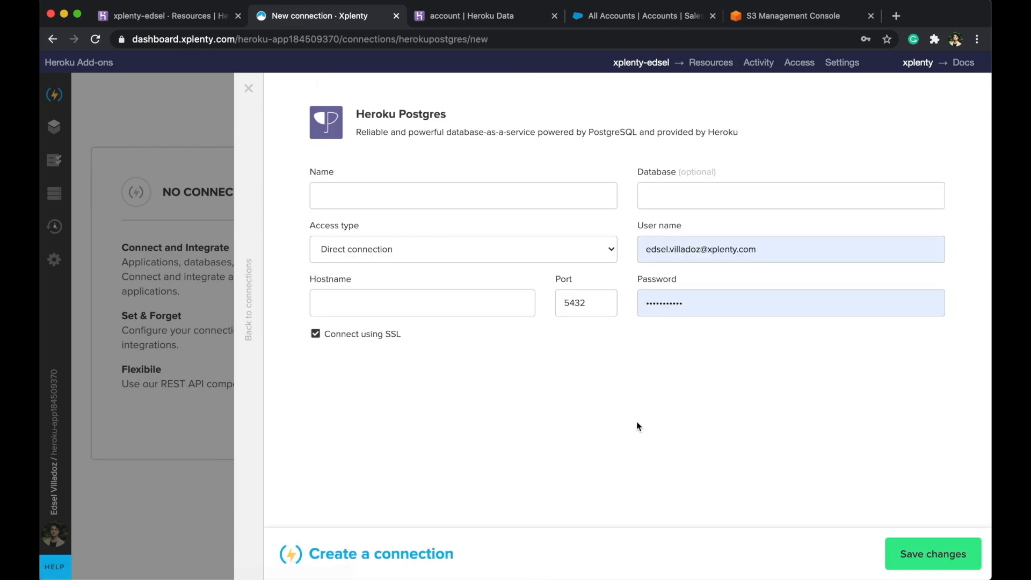
- Name it Heroku Postgres Connection with direct access, the ec2 host and database dd58alb33q70a7
{"action": "left_click", "coordinate": [496, 197]}
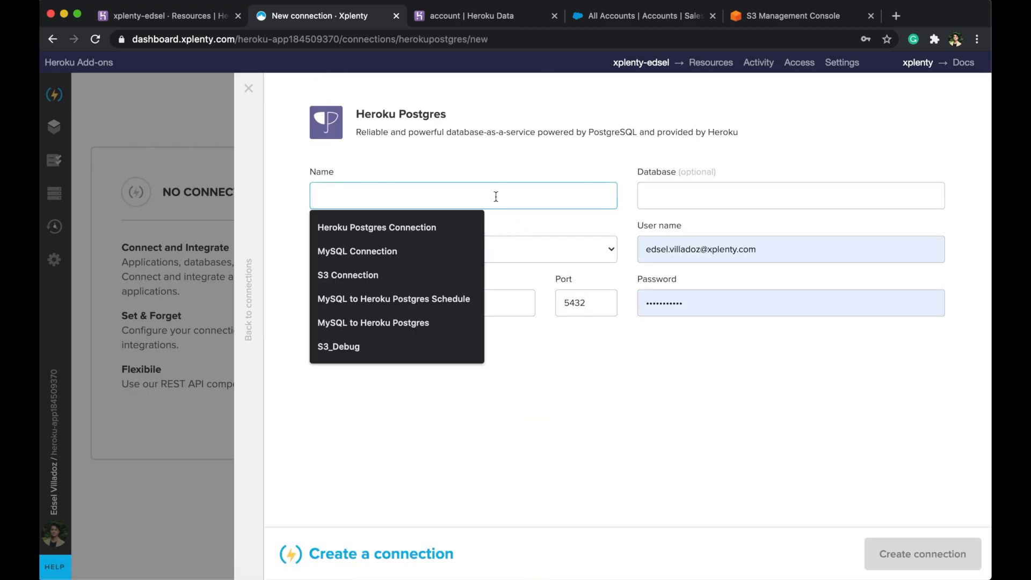
{"action": "left_click", "coordinate": [446, 221]}
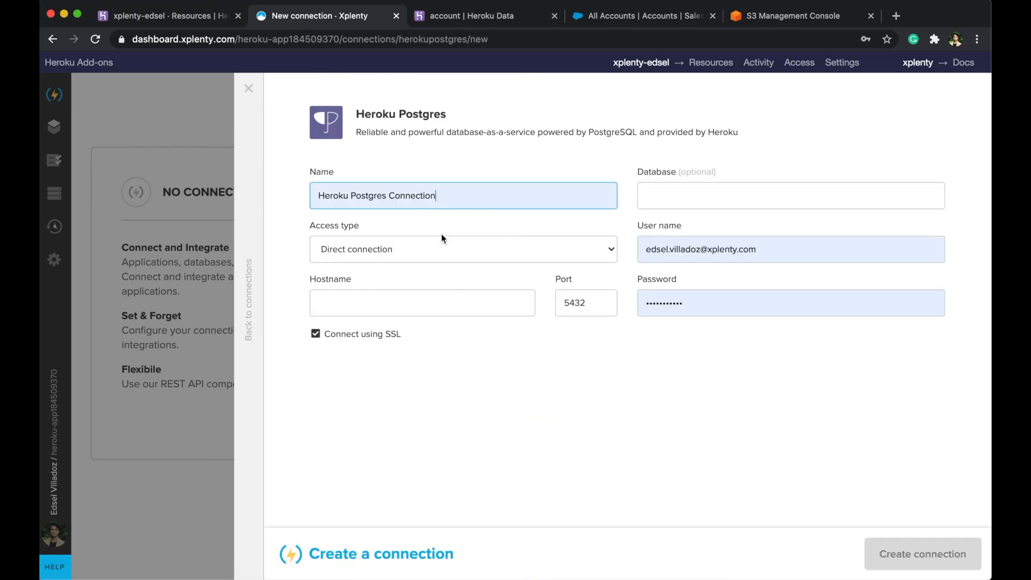
{"action": "left_click", "coordinate": [438, 249]}
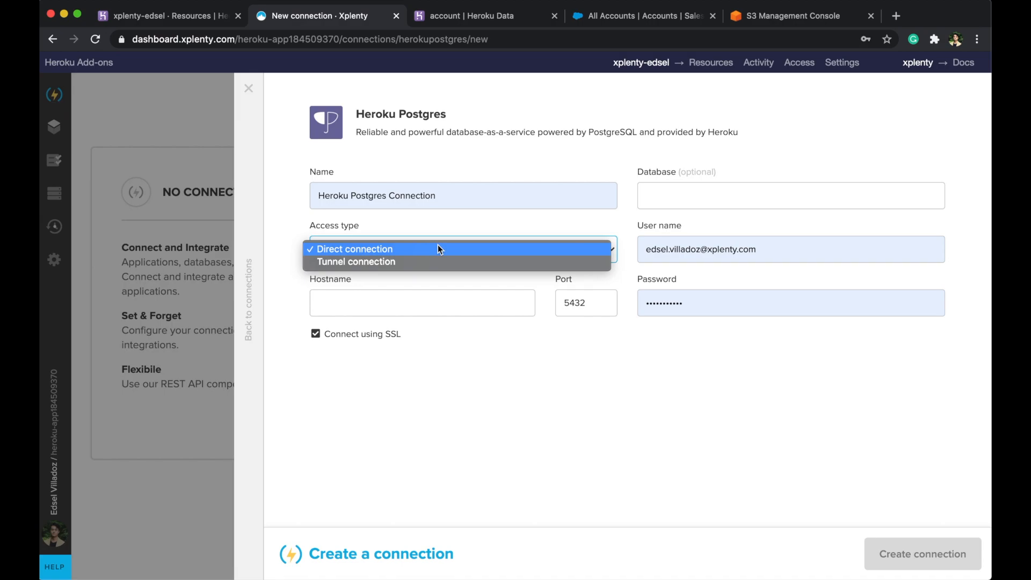
{"action": "left_click", "coordinate": [438, 249]}
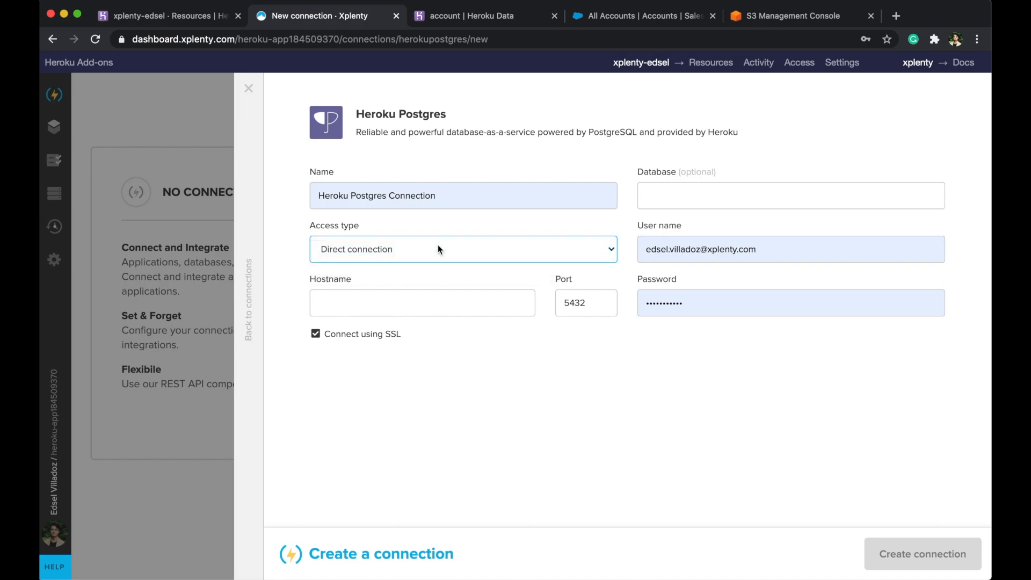
{"action": "left_click", "coordinate": [427, 306]}
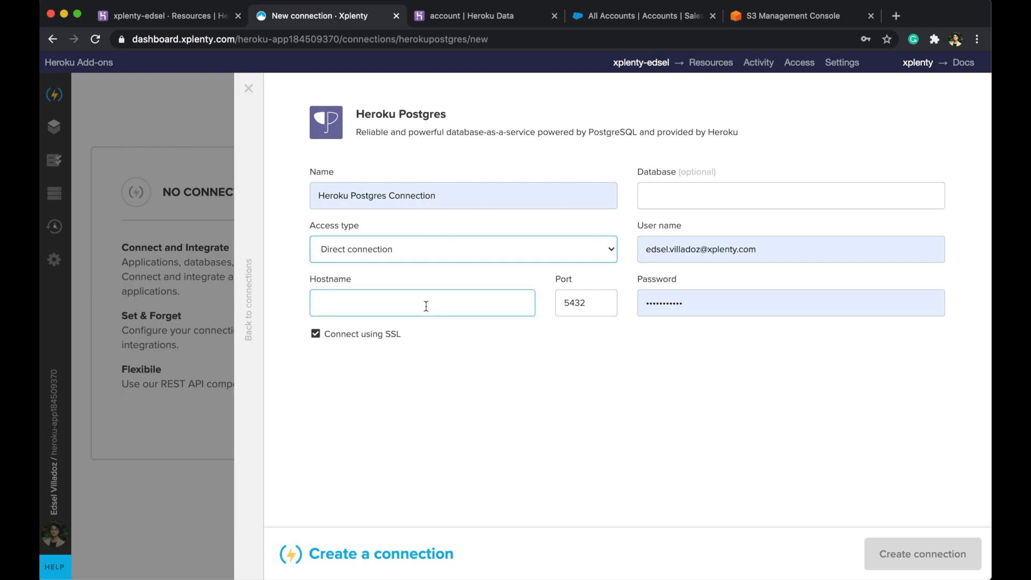
{"action": "left_click", "coordinate": [416, 332]}
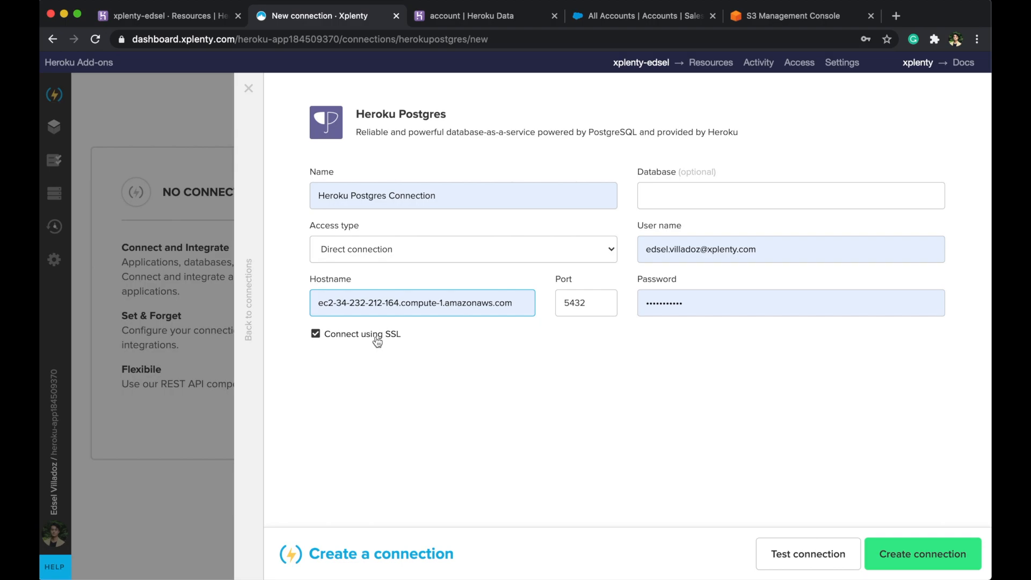
{"action": "left_click", "coordinate": [678, 189]}
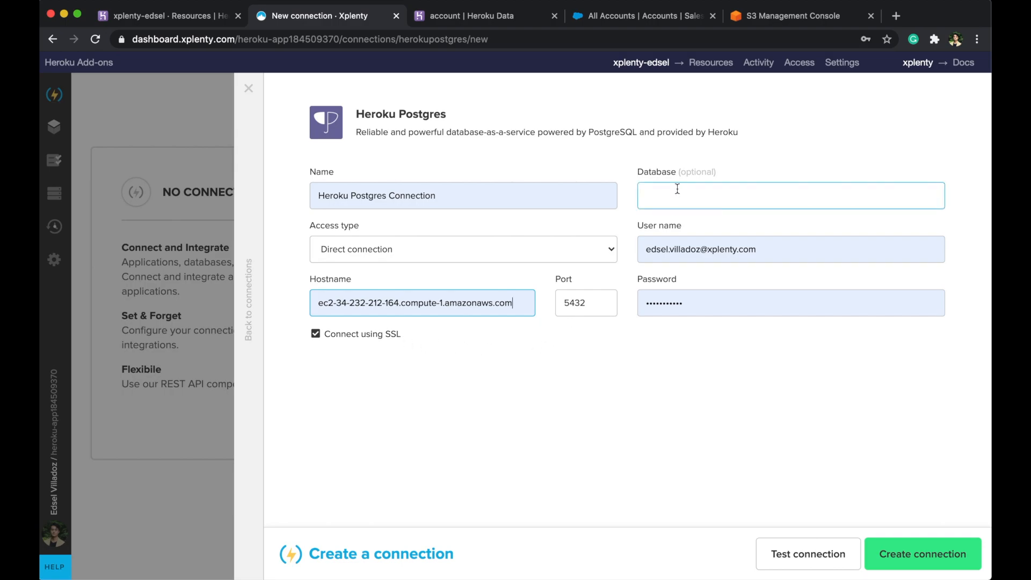
{"action": "left_click", "coordinate": [666, 231]}
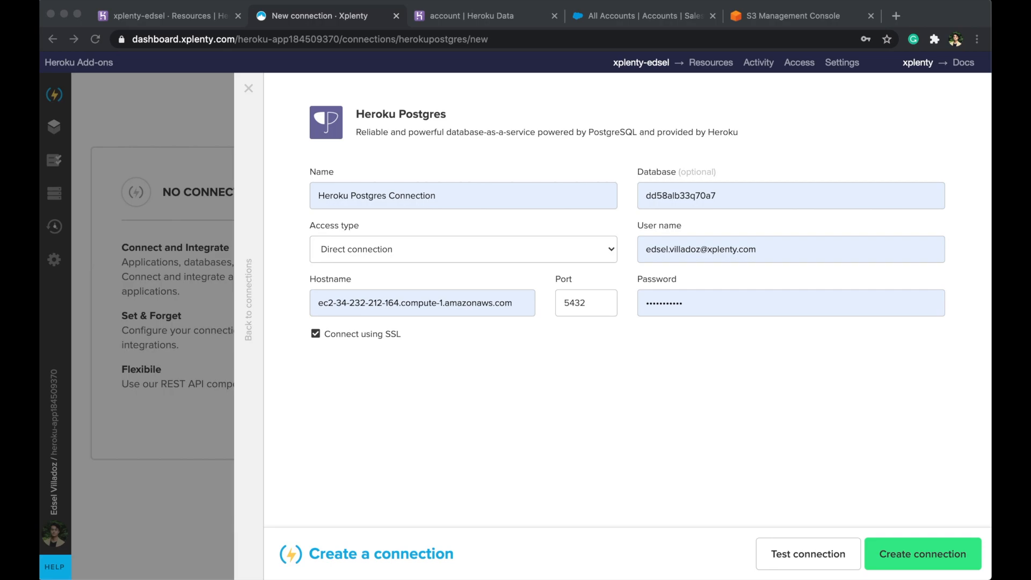
- Paste the Postgres user name and password, then test and create the connection
{"action": "left_click", "coordinate": [724, 249]}
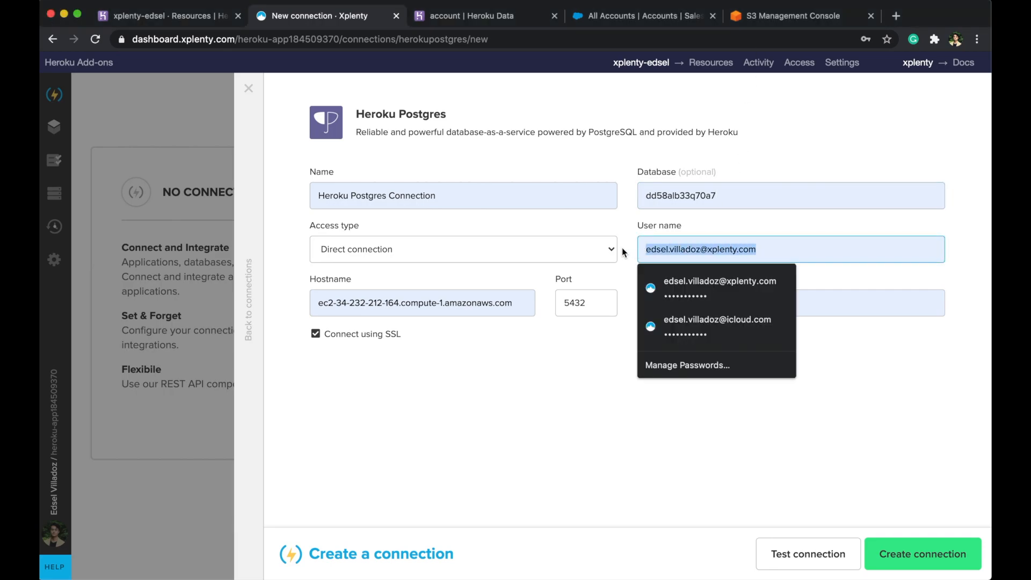
{"action": "type", "text": "topftjznvlqxhb"}
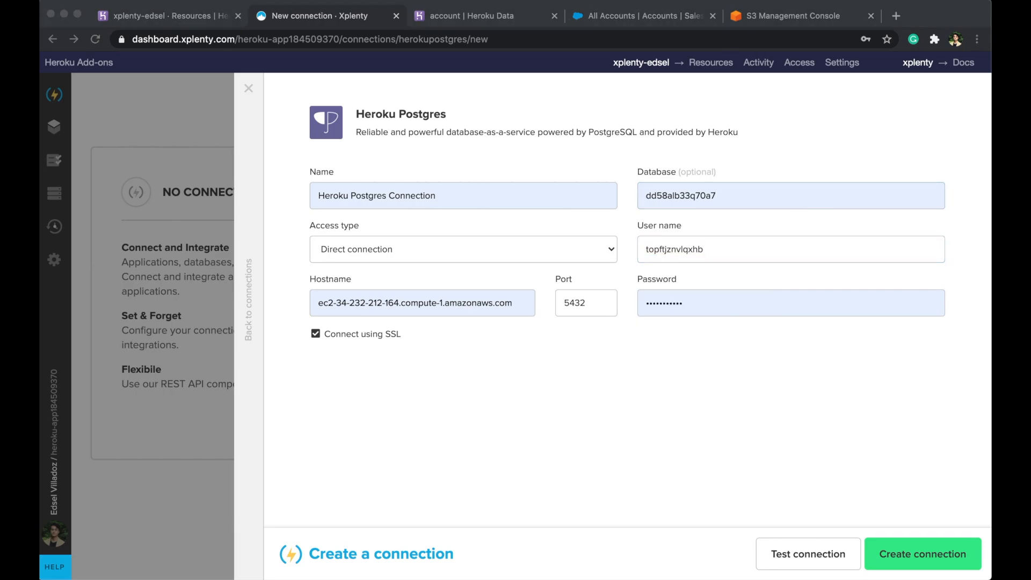
{"action": "left_click", "coordinate": [718, 300]}
{"action": "key", "text": "super+v"}
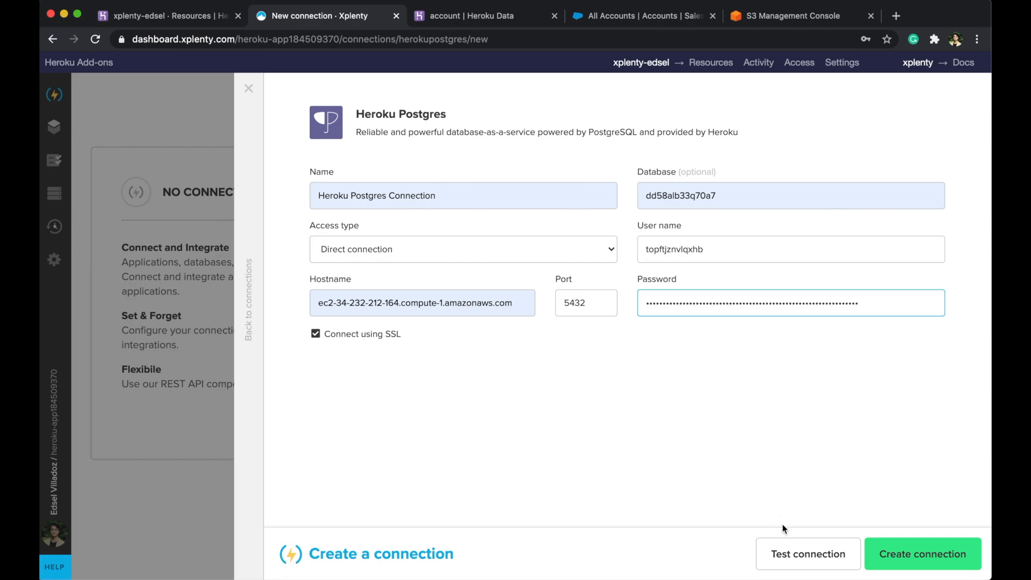
{"action": "left_click", "coordinate": [795, 555]}
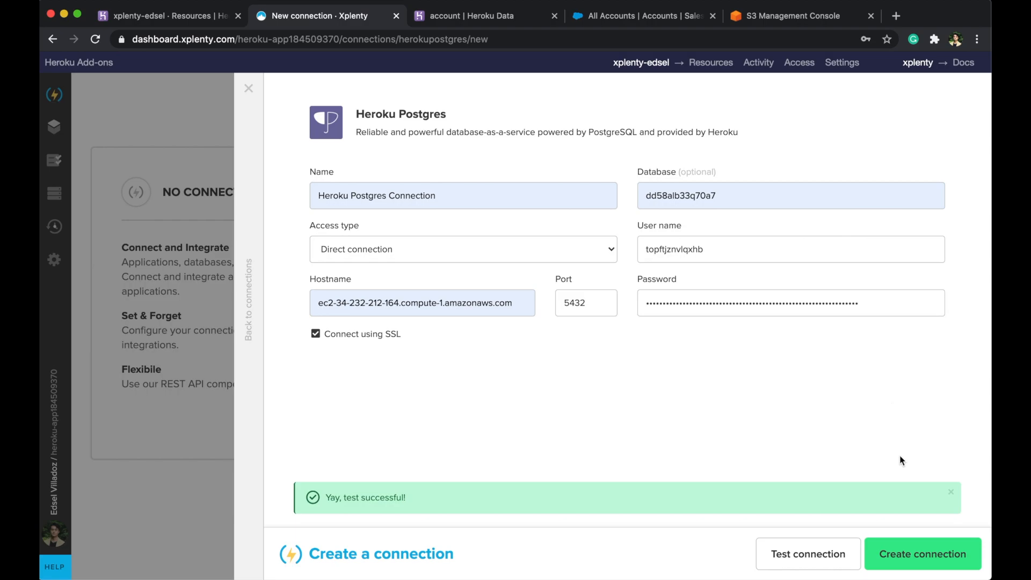
{"action": "left_click", "coordinate": [923, 556]}
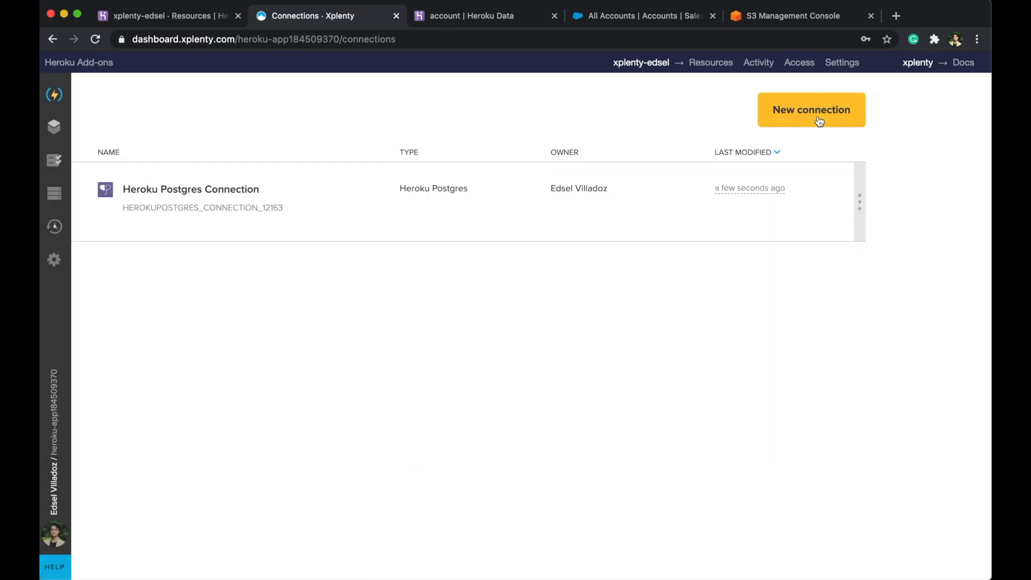
- Begin a MySQL Connection with direct access, its saved host, and SSL enabled
{"action": "left_click", "coordinate": [819, 121]}
{"action": "scroll", "coordinate": [618, 290], "scroll_direction": "down", "scroll_amount": 10}
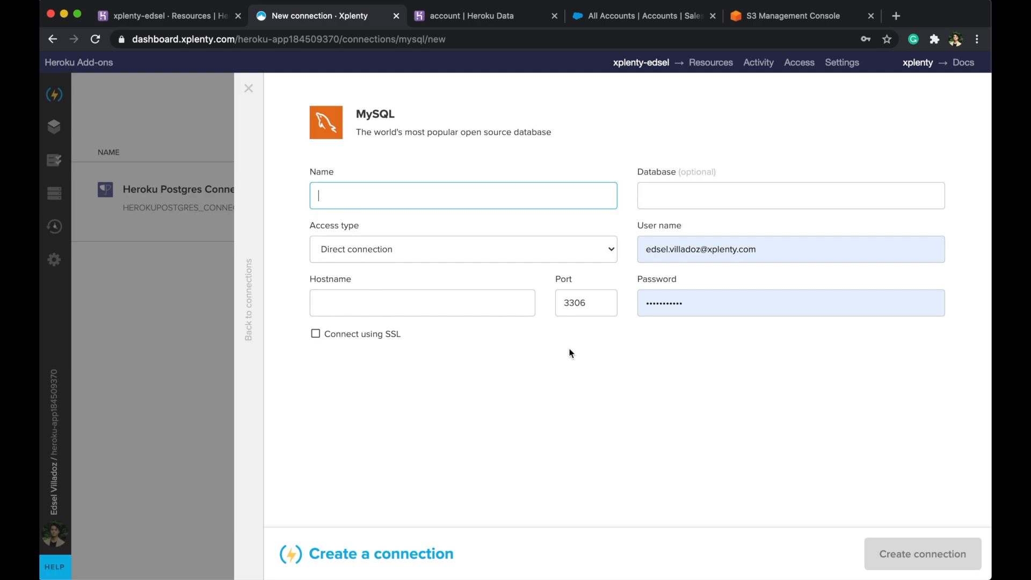
{"action": "left_click", "coordinate": [489, 194]}
{"action": "left_click", "coordinate": [402, 249]}
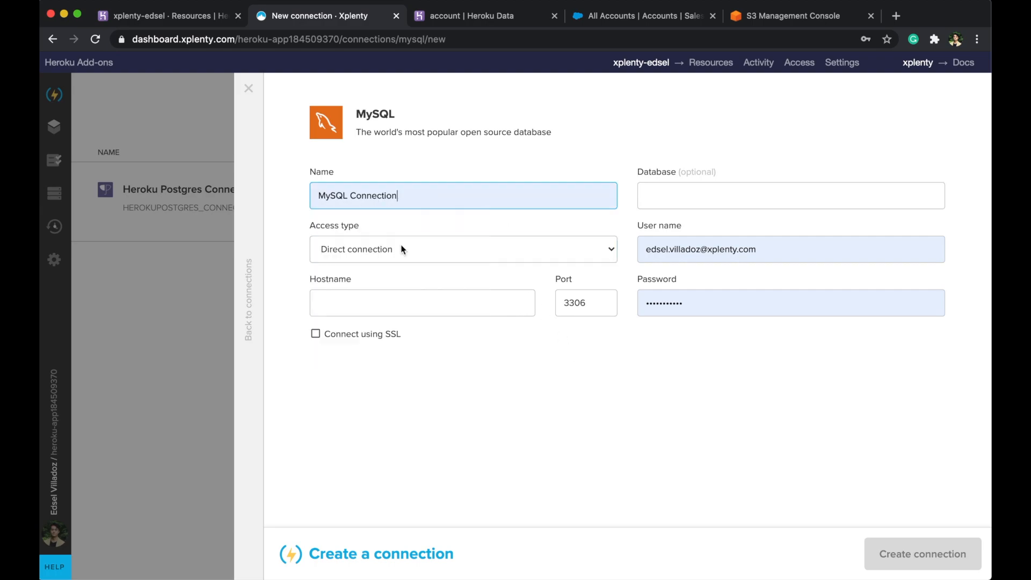
{"action": "left_click", "coordinate": [402, 248]}
{"action": "left_click", "coordinate": [401, 248]}
{"action": "left_click", "coordinate": [389, 302]}
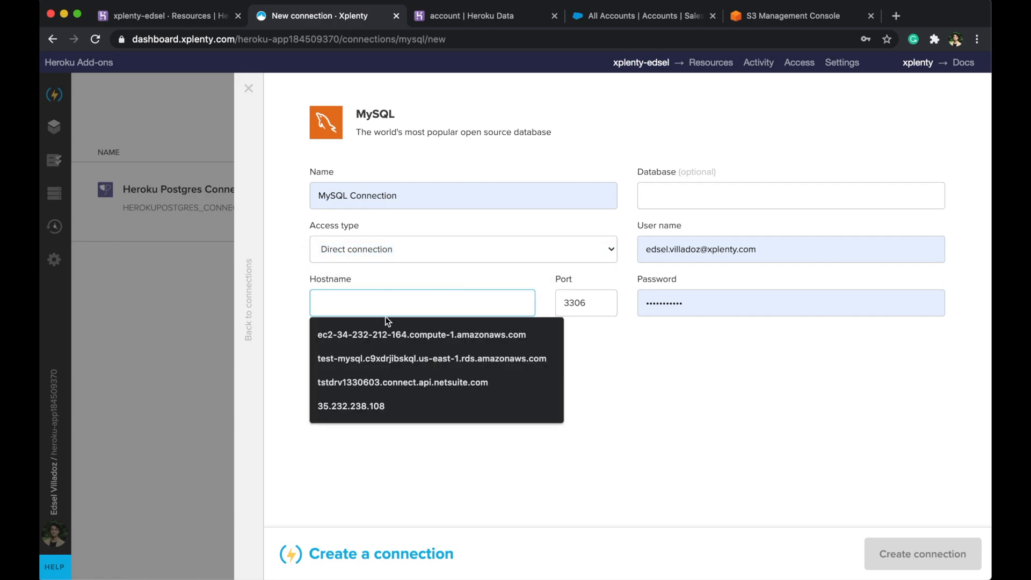
{"action": "left_click", "coordinate": [383, 362]}
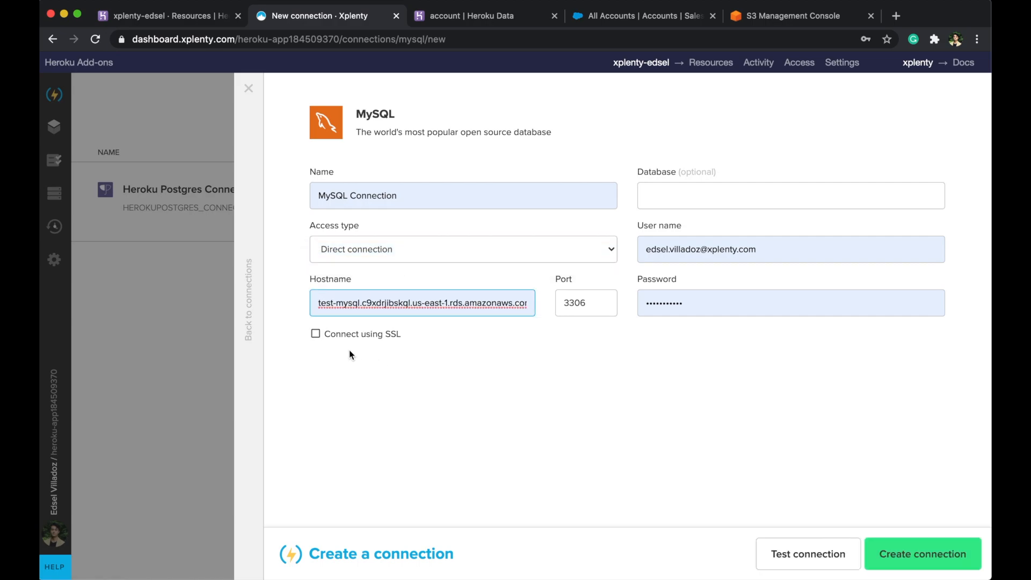
{"action": "left_click", "coordinate": [316, 334]}
- Set database xplenty, enter the user name and password, then test and create it
{"action": "left_click", "coordinate": [797, 198]}
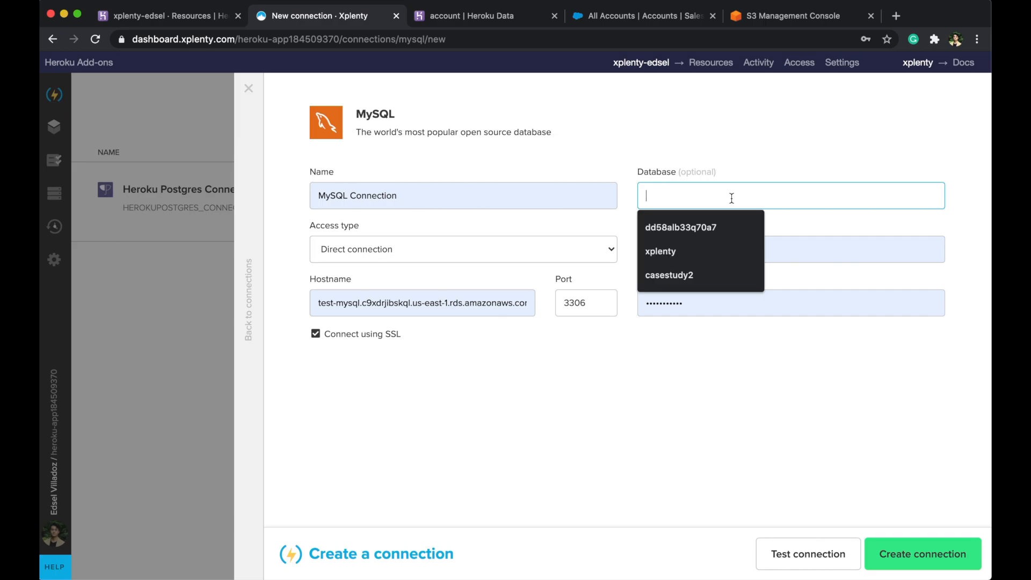
{"action": "left_click", "coordinate": [674, 250]}
{"action": "left_click_drag", "start_coordinate": [768, 250], "coordinate": [631, 244]}
{"action": "type", "text": "test"}
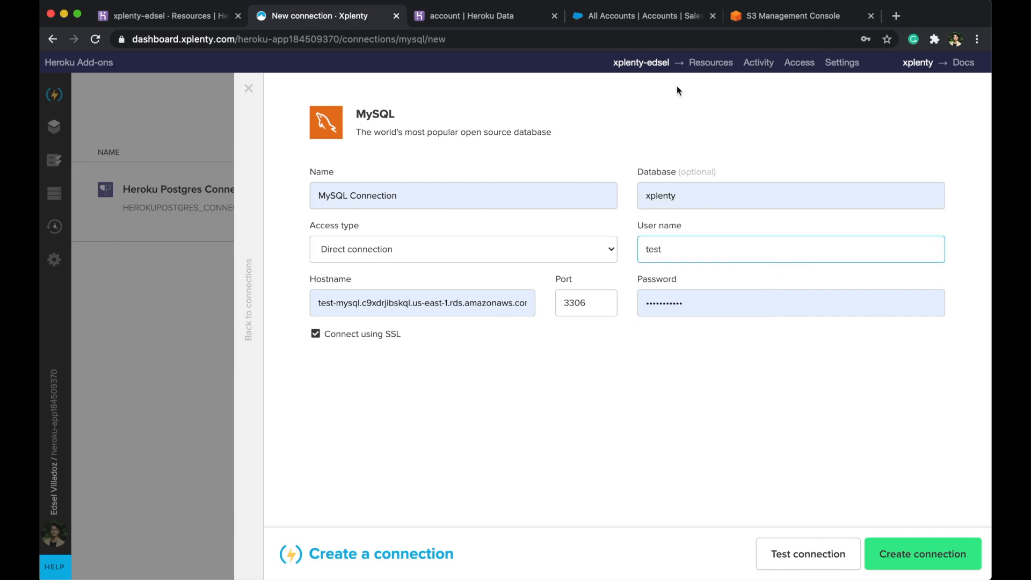
{"action": "left_click_drag", "start_coordinate": [701, 299], "coordinate": [640, 302]}
{"action": "key", "text": "super+v"}
{"action": "left_click", "coordinate": [834, 556]}
{"action": "left_click", "coordinate": [889, 551]}
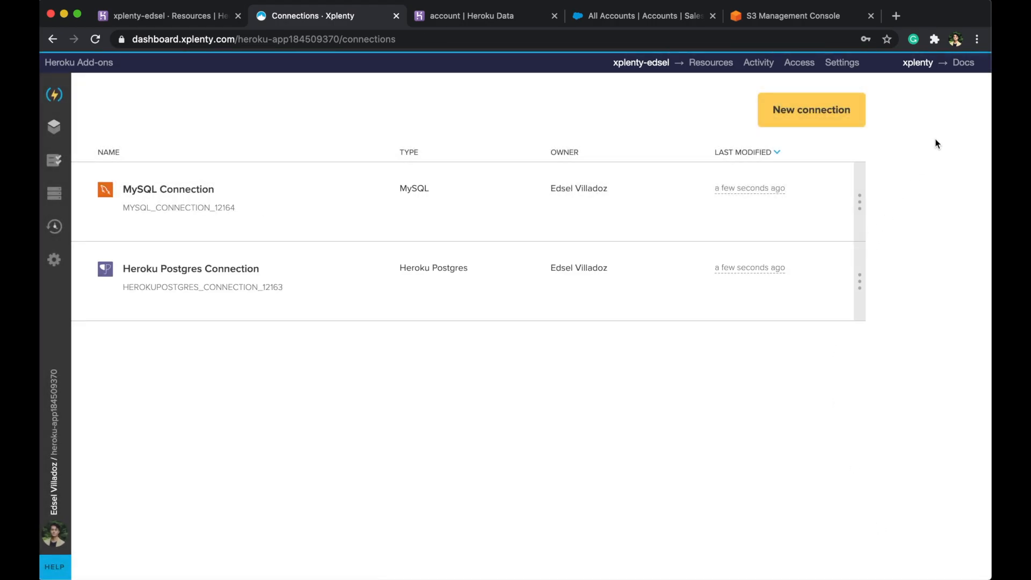
{"action": "left_click", "coordinate": [821, 110]}
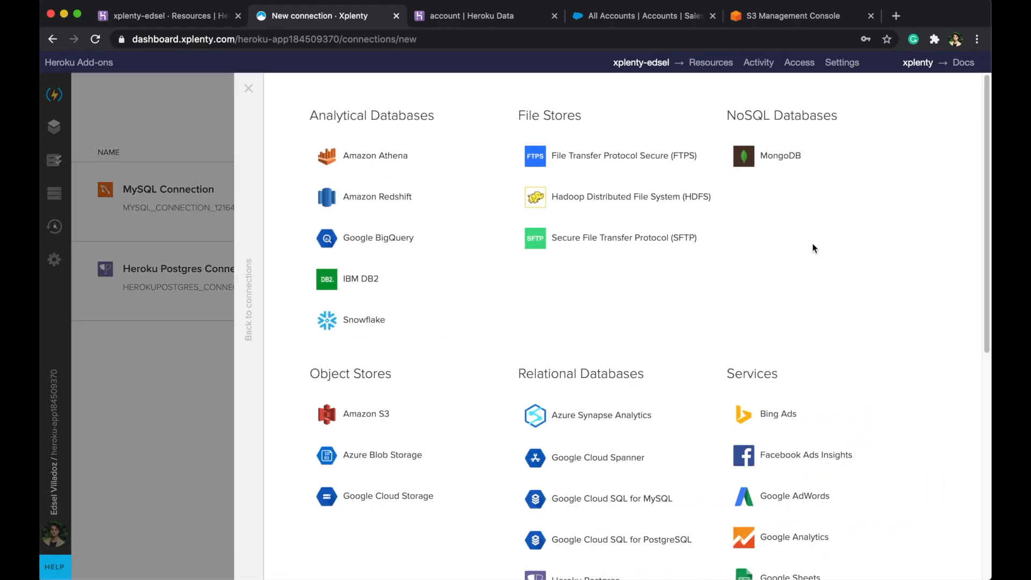
- Set up an Amazon S3 connection named S3 Connection with the pasted access key ID
{"action": "scroll", "coordinate": [809, 300], "scroll_direction": "down", "scroll_amount": 4}
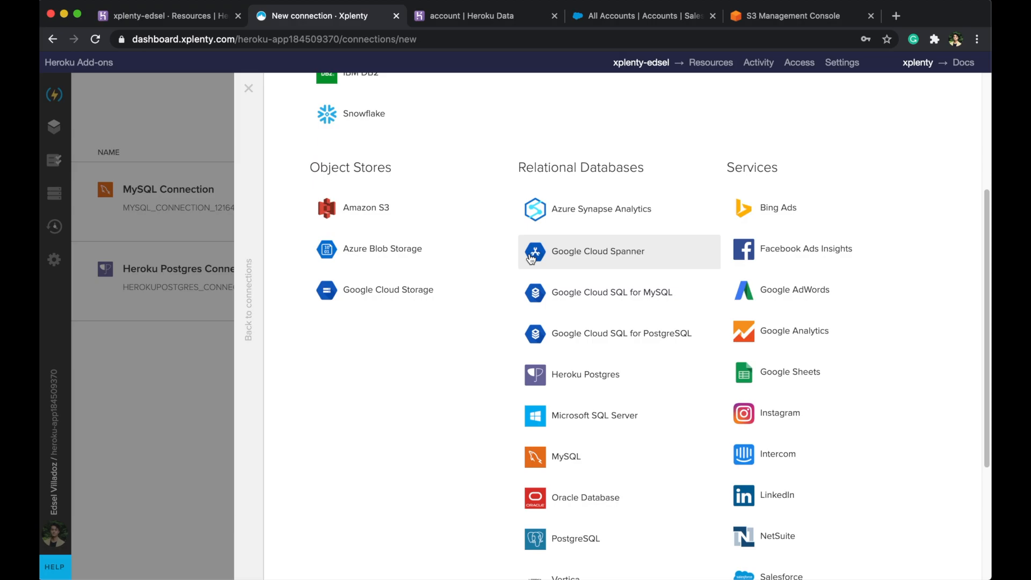
{"action": "left_click", "coordinate": [409, 222]}
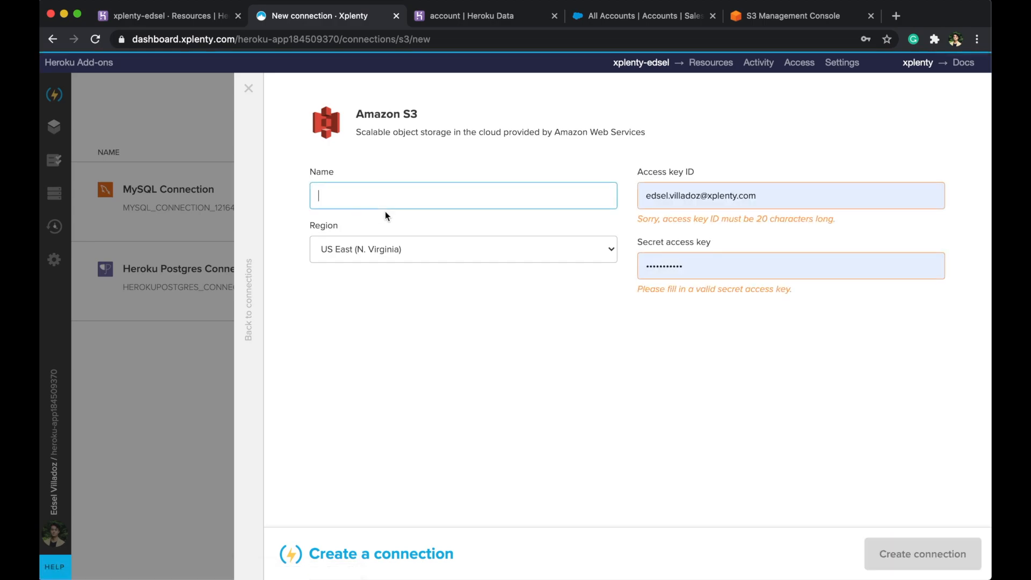
{"action": "left_click", "coordinate": [445, 202]}
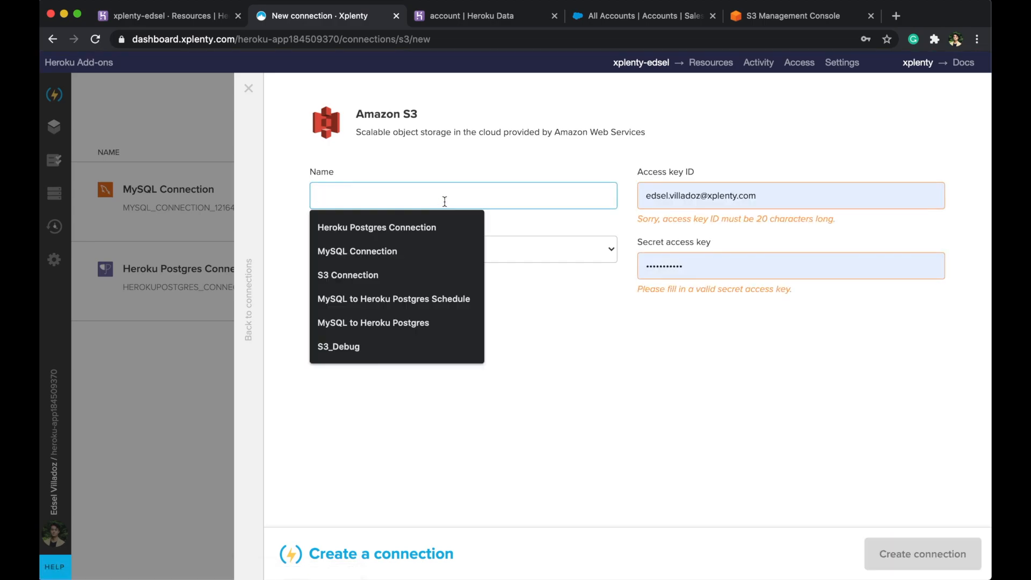
{"action": "left_click", "coordinate": [389, 272]}
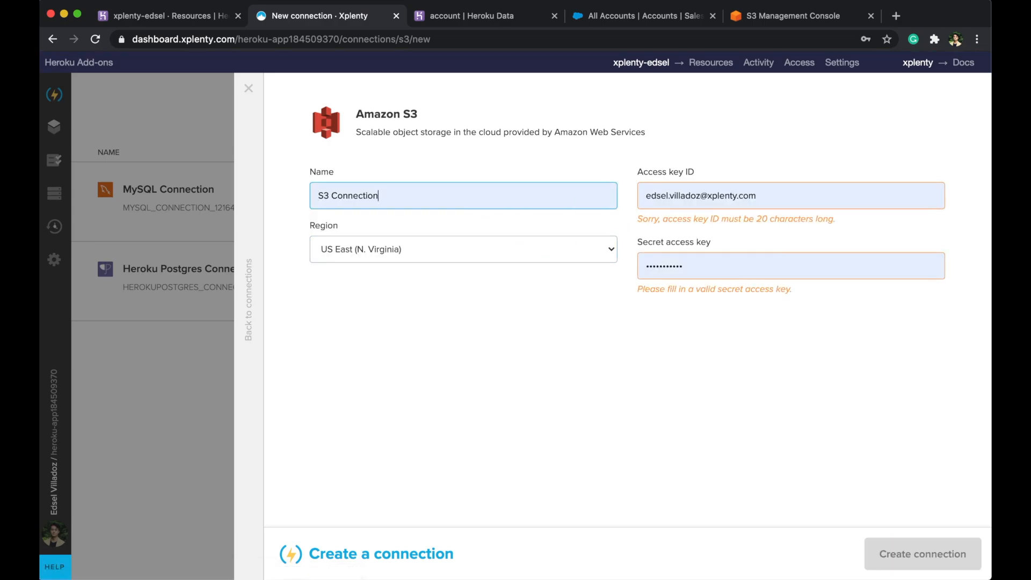
{"action": "key", "text": "super+Tab"}
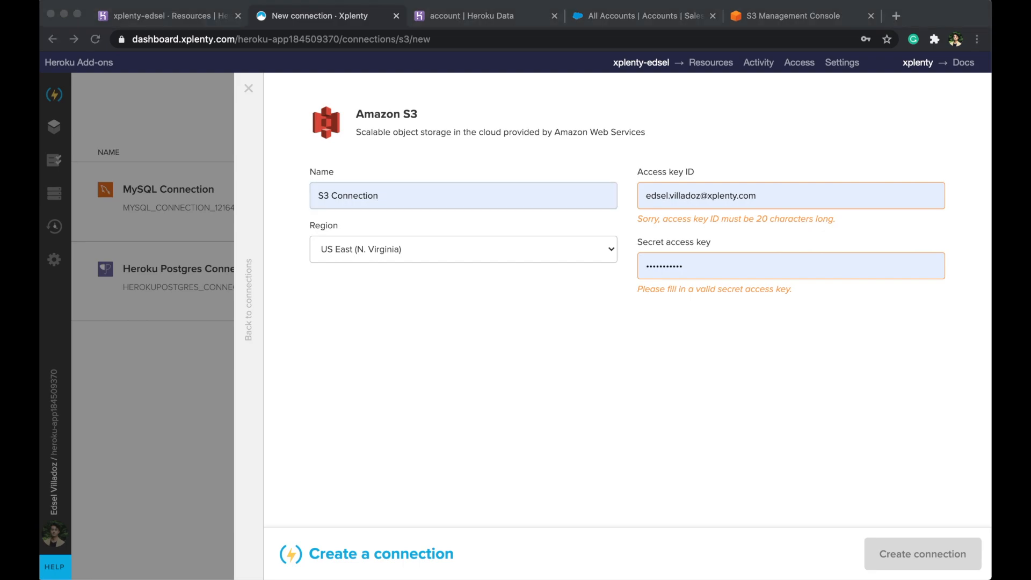
{"action": "left_click", "coordinate": [758, 197]}
{"action": "triple_click", "coordinate": [758, 197]}
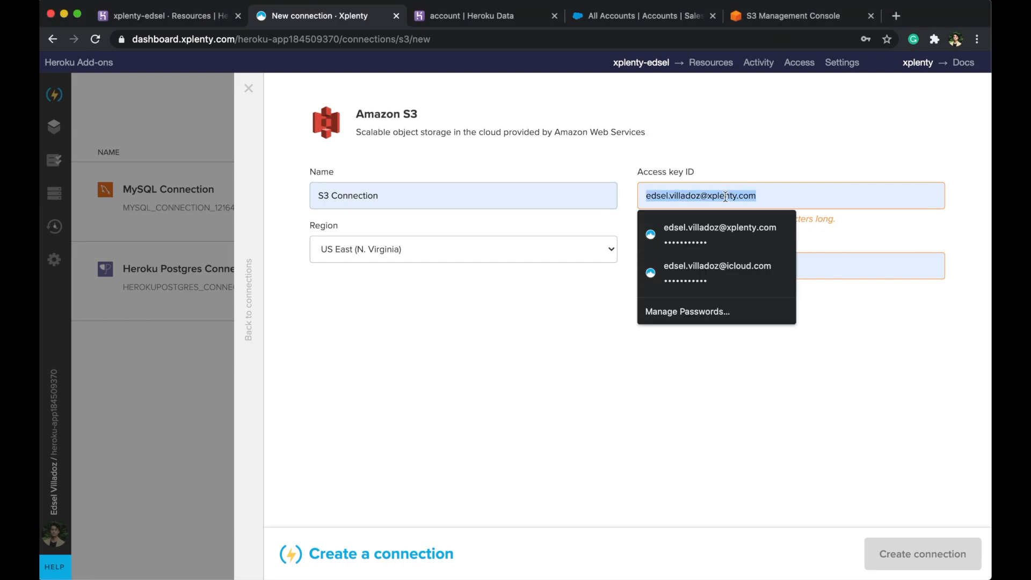
{"action": "key", "text": "super+v"}
- Paste the secret access key, then test and create the S3 connection
{"action": "key", "text": "super+Tab"}
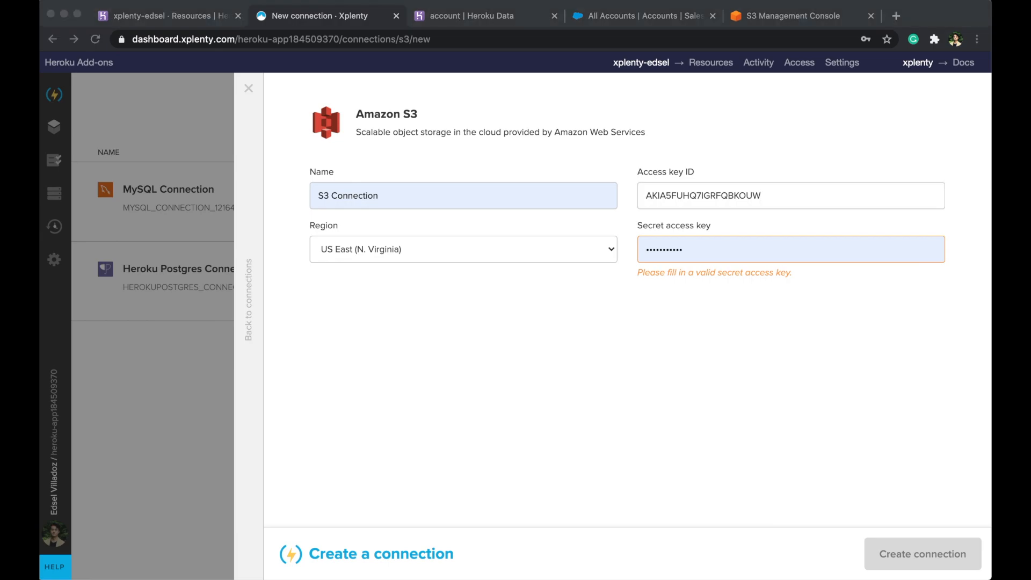
{"action": "triple_click", "coordinate": [694, 246]}
{"action": "key", "text": "super+v"}
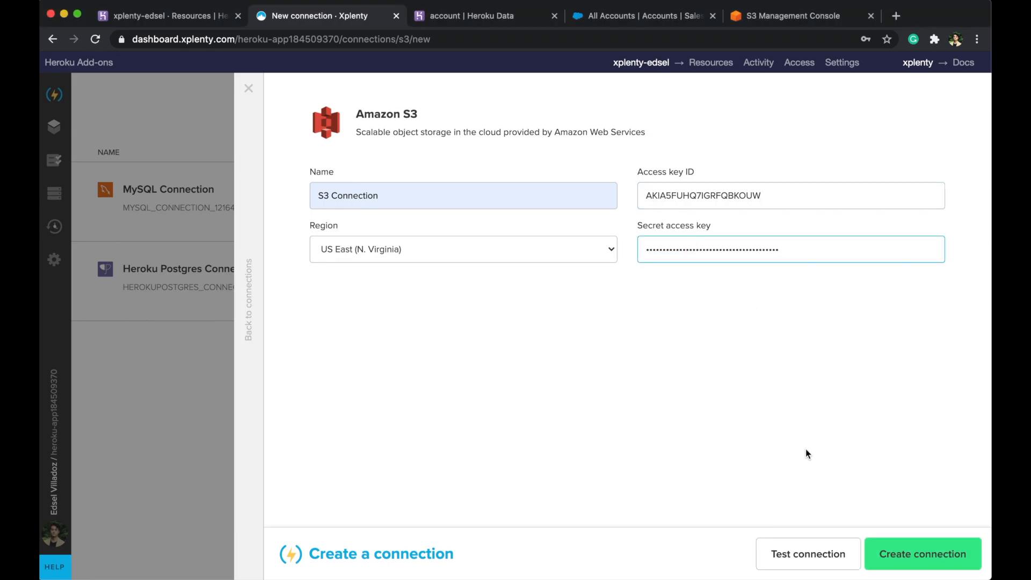
{"action": "left_click", "coordinate": [807, 553]}
{"action": "left_click", "coordinate": [902, 560]}
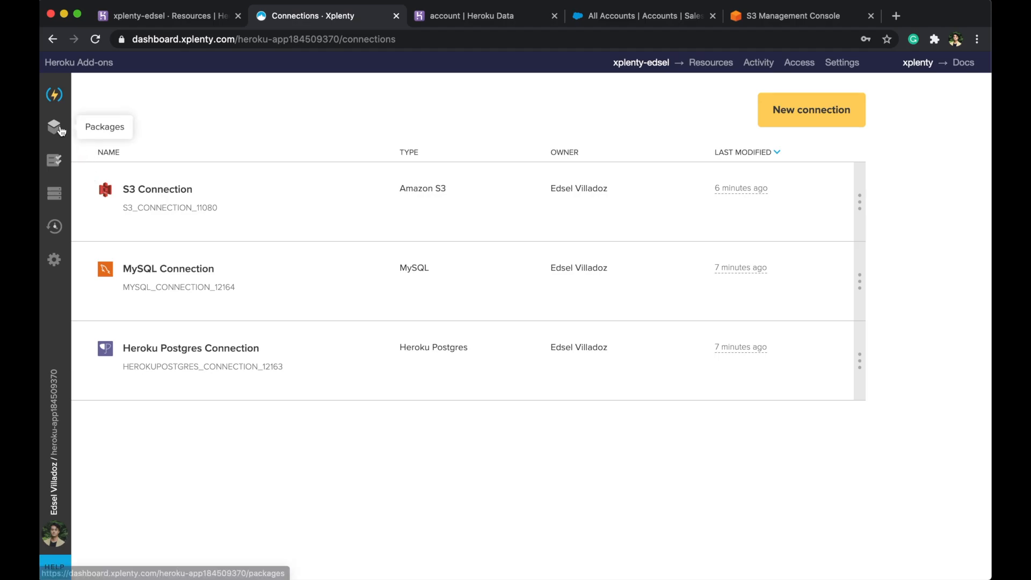
{"action": "left_click", "coordinate": [55, 127]}
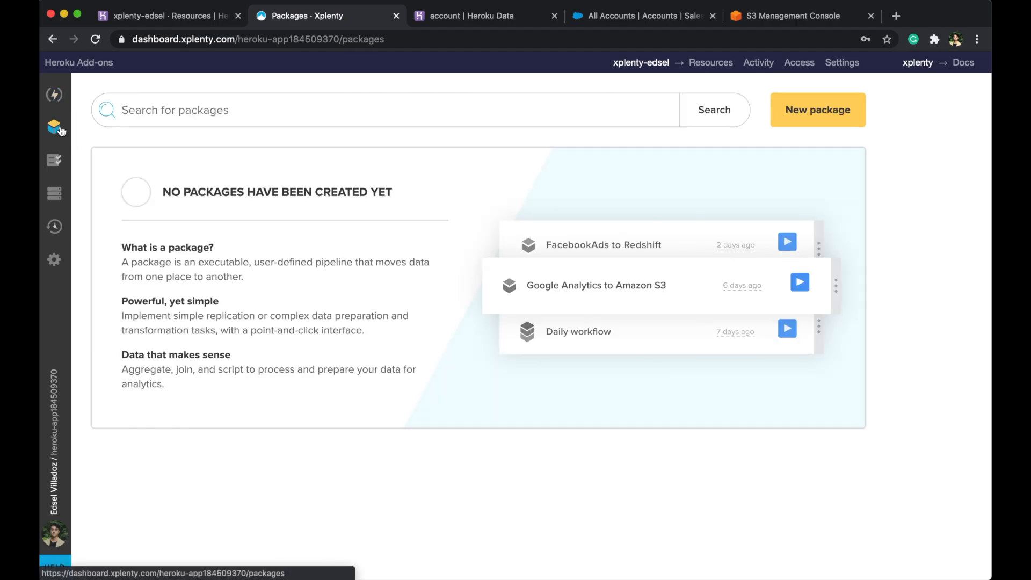
- Create a package named 'MySQL to Heroku Postgres' of type Dataflow with the Blank template
{"action": "left_click", "coordinate": [818, 126]}
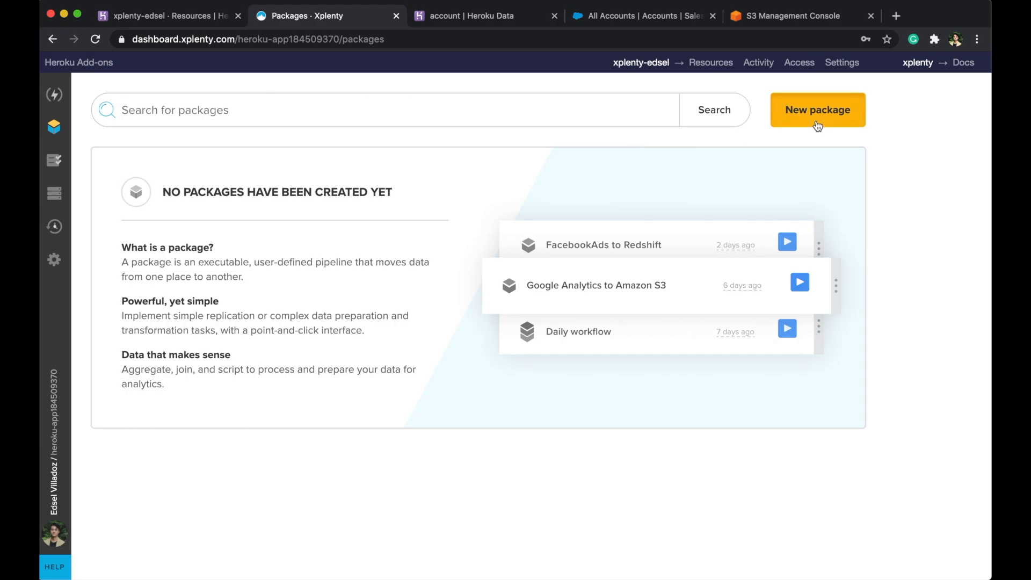
{"action": "left_click", "coordinate": [816, 124]}
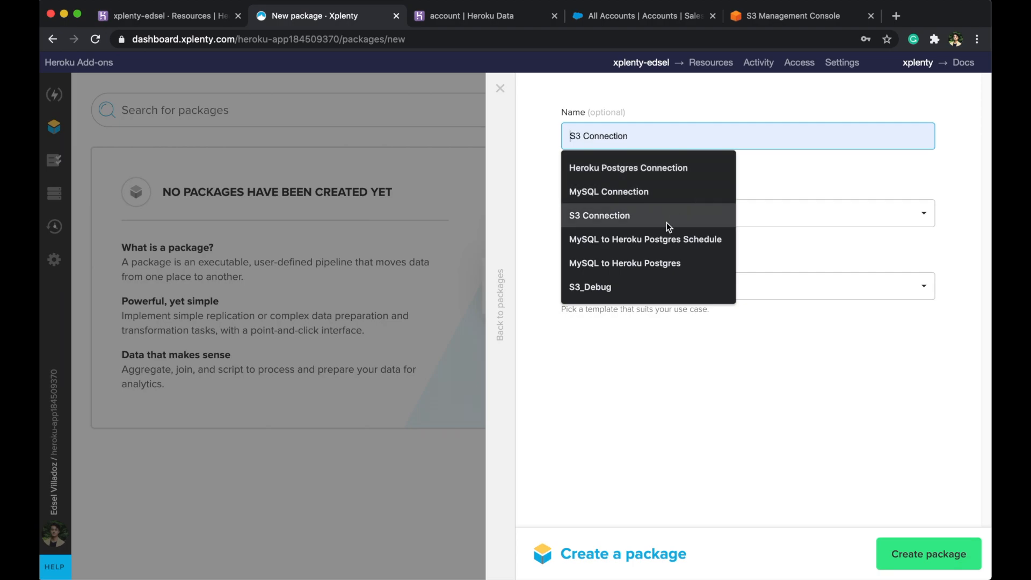
{"action": "left_click", "coordinate": [656, 263]}
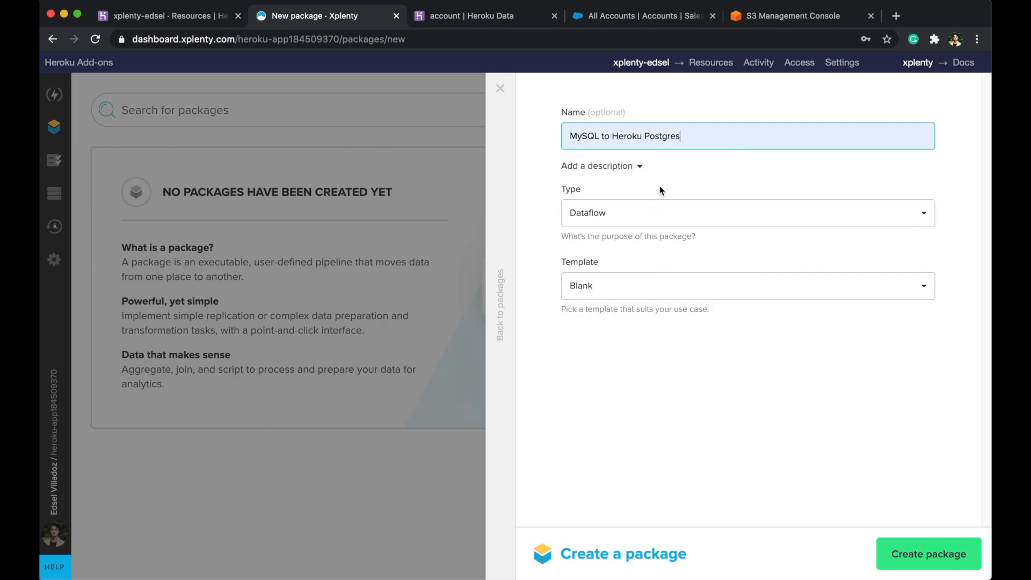
{"action": "left_click", "coordinate": [631, 167]}
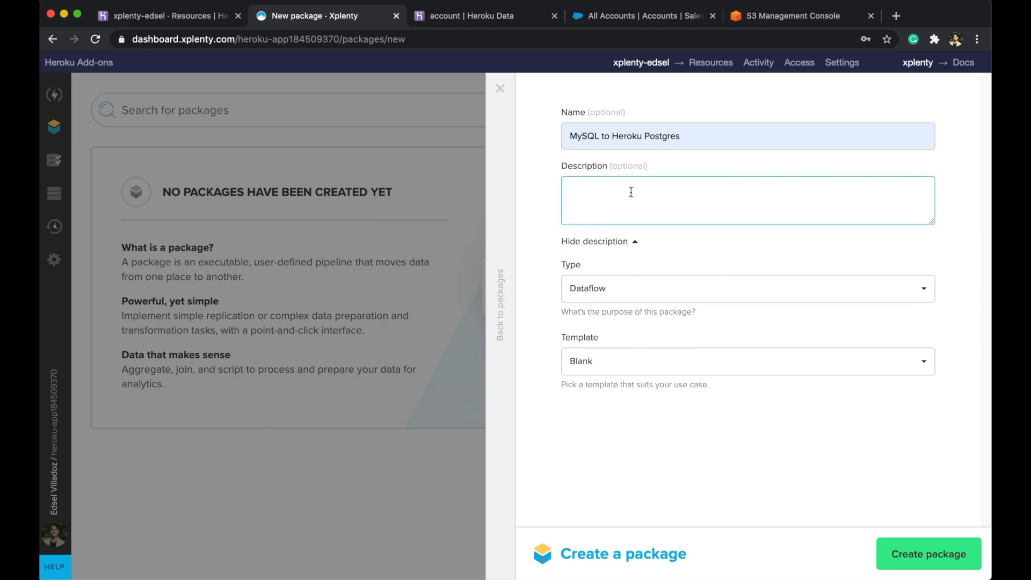
{"action": "left_click", "coordinate": [626, 243]}
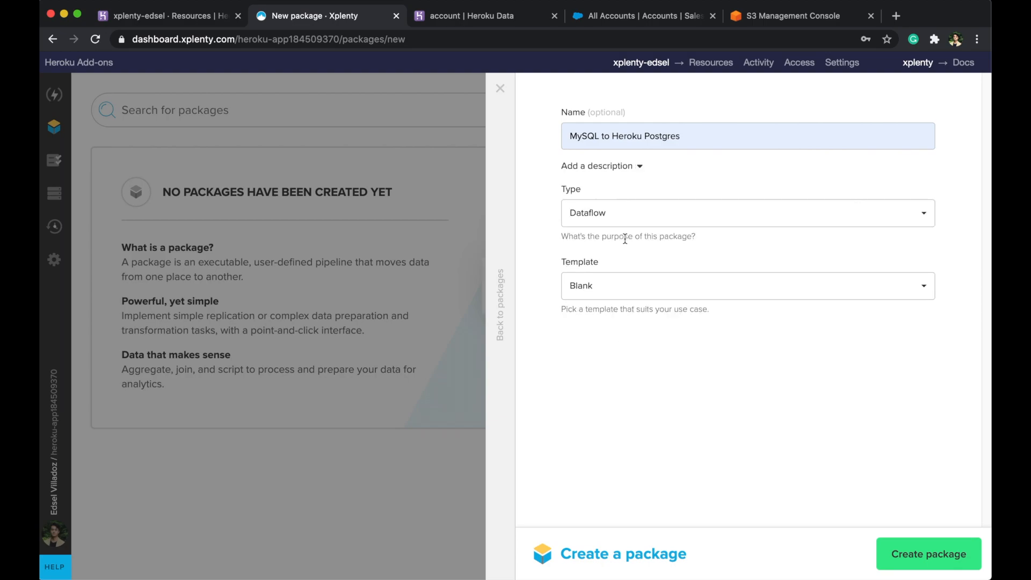
{"action": "left_click", "coordinate": [636, 217]}
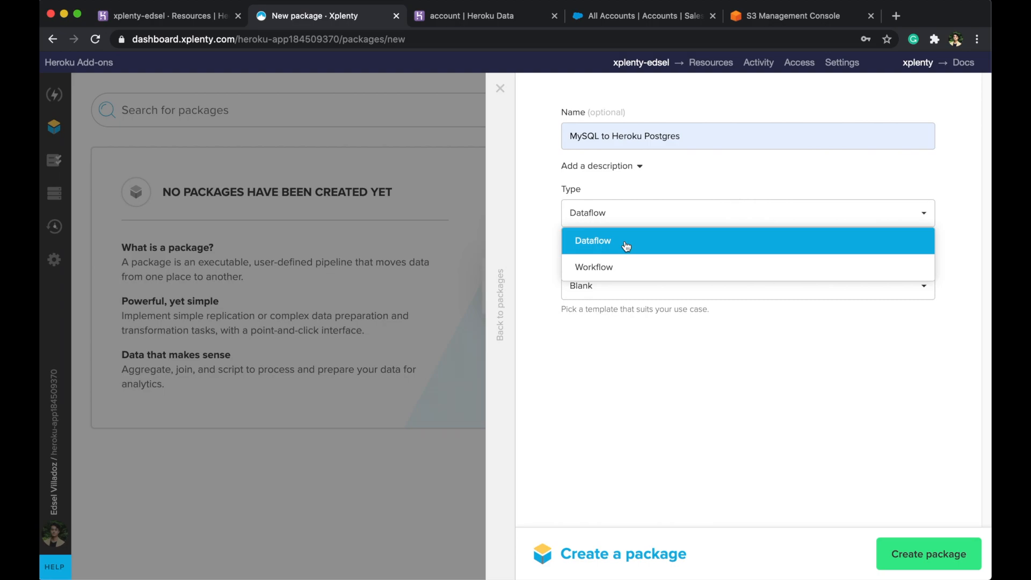
{"action": "left_click", "coordinate": [627, 246]}
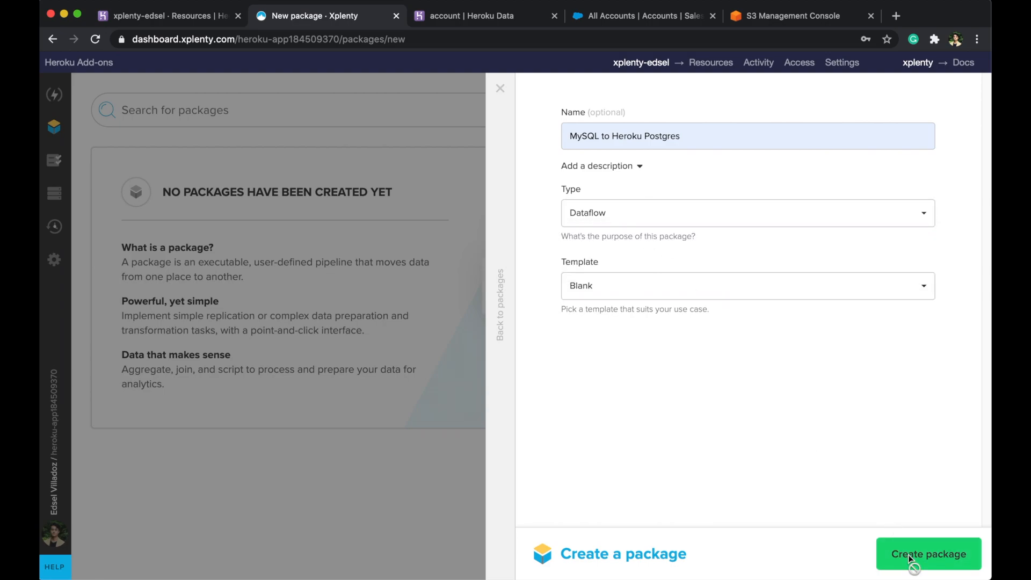
{"action": "left_click", "coordinate": [911, 561]}
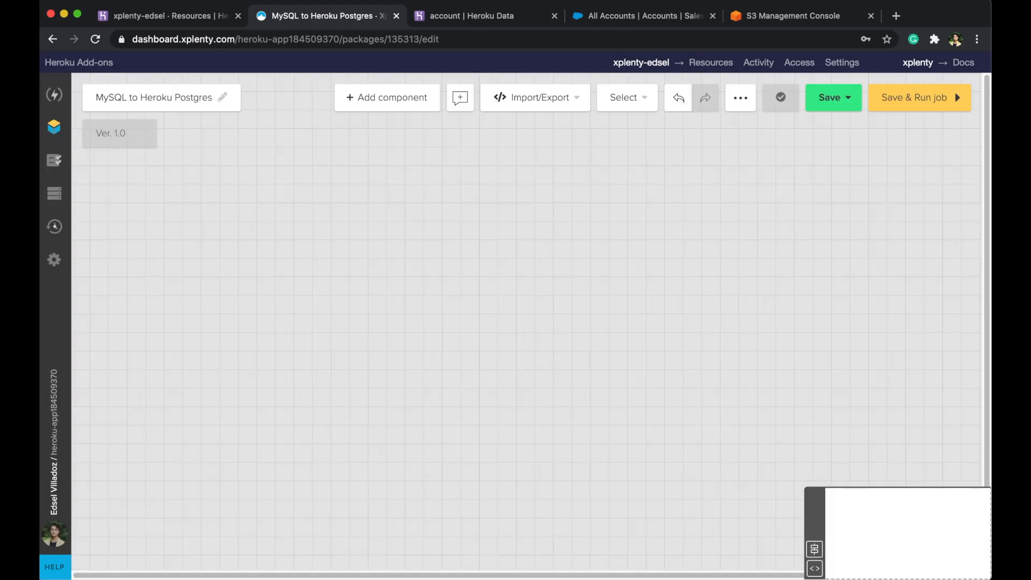
- Add a Database source, position database_4 on the canvas, and open its settings
{"action": "left_click", "coordinate": [386, 105]}
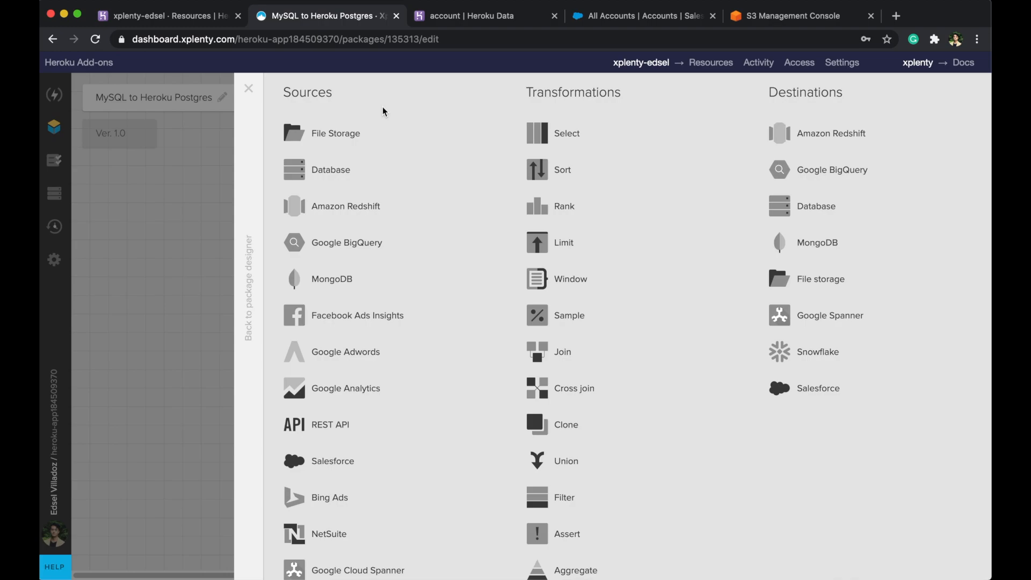
{"action": "left_click", "coordinate": [349, 173]}
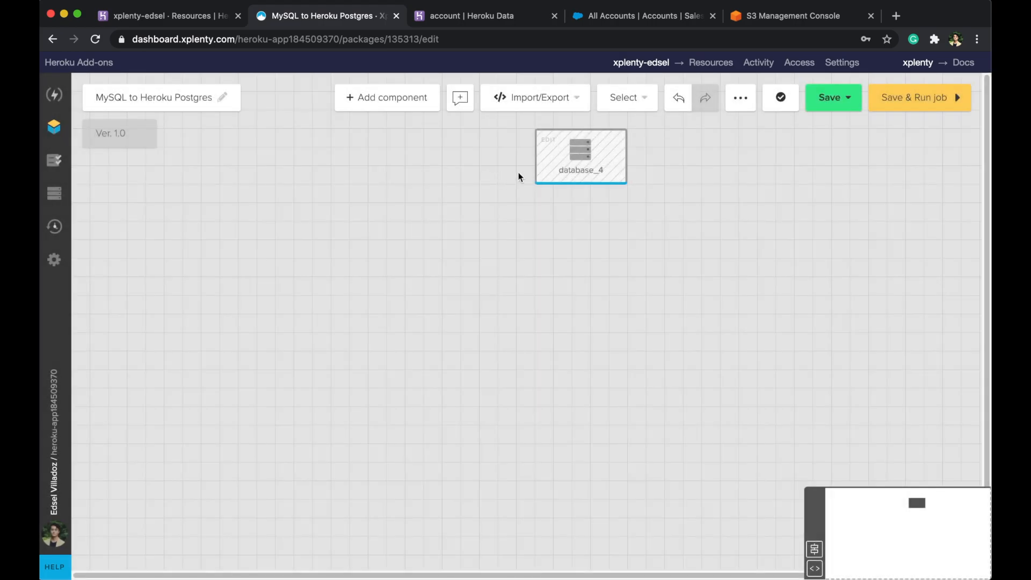
{"action": "left_click_drag", "start_coordinate": [567, 134], "coordinate": [379, 189]}
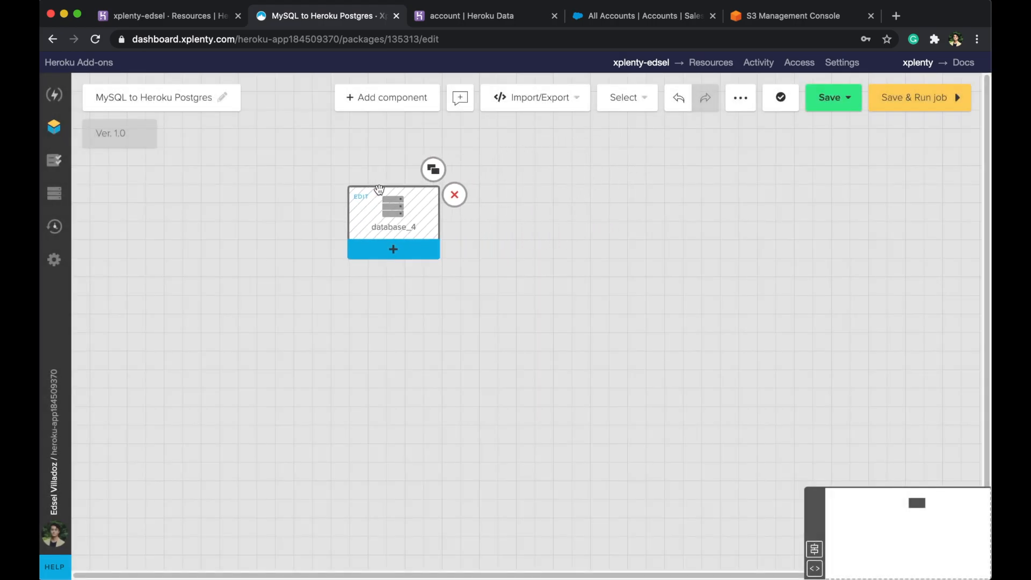
{"action": "left_click_drag", "start_coordinate": [379, 189], "coordinate": [380, 191]}
{"action": "left_click", "coordinate": [391, 214]}
{"action": "left_click_drag", "start_coordinate": [436, 116], "coordinate": [325, 122]}
- Rename the source to MySQL and use MySQL Connection as its input
{"action": "double_click", "coordinate": [355, 110]}
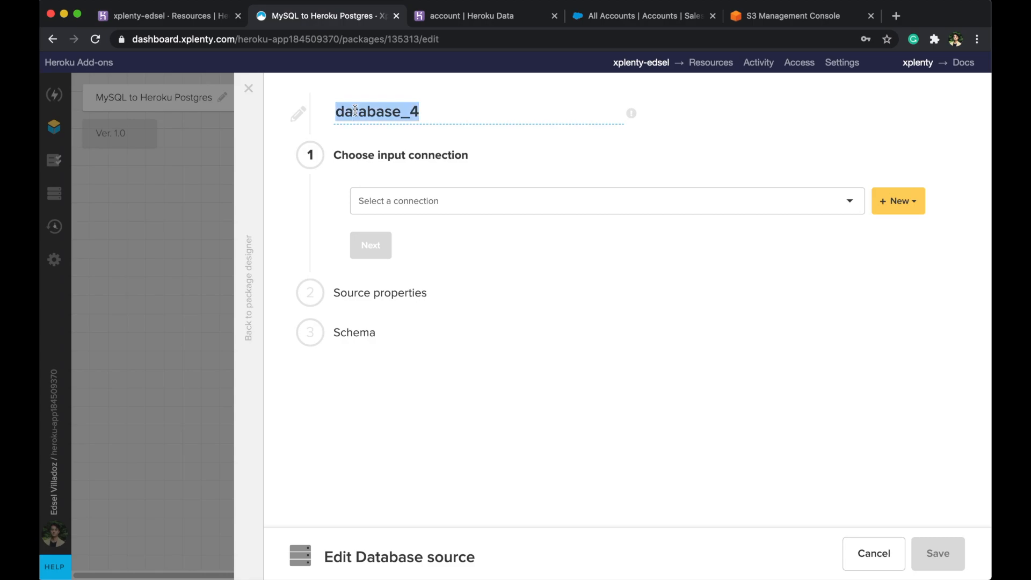
{"action": "type", "text": "MyS"}
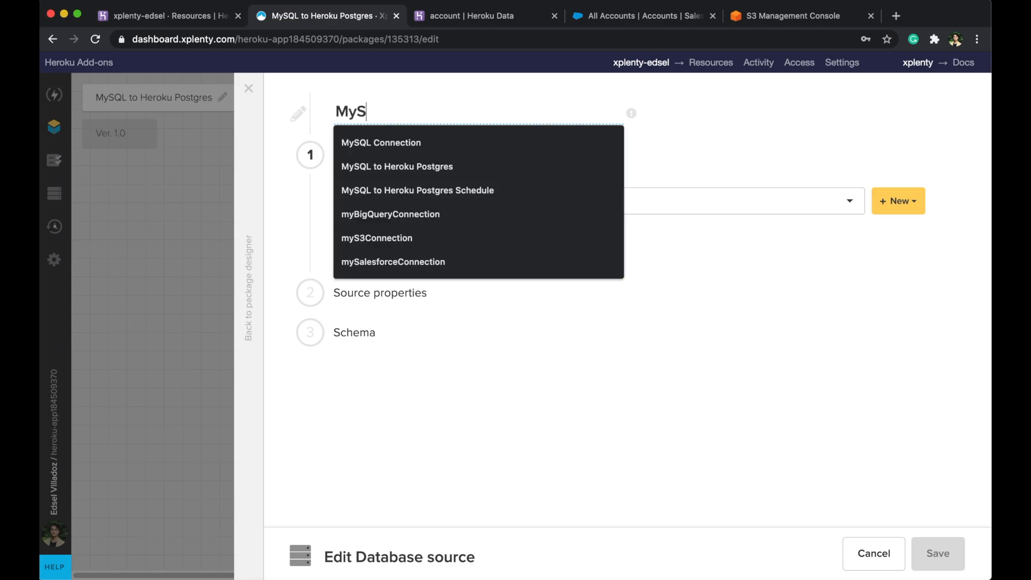
{"action": "type", "text": "QL"}
{"action": "left_click", "coordinate": [711, 88]}
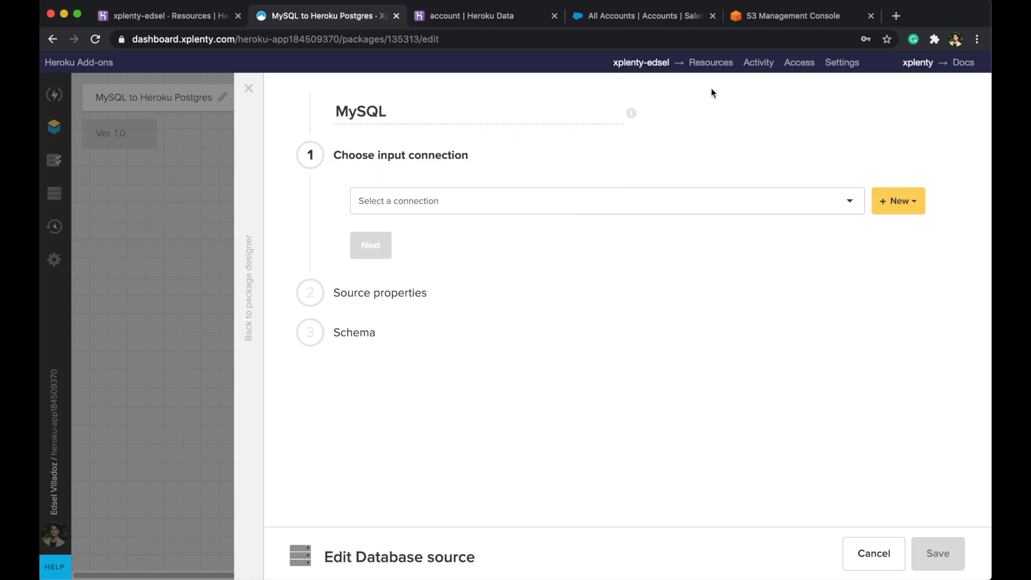
{"action": "left_click", "coordinate": [643, 209]}
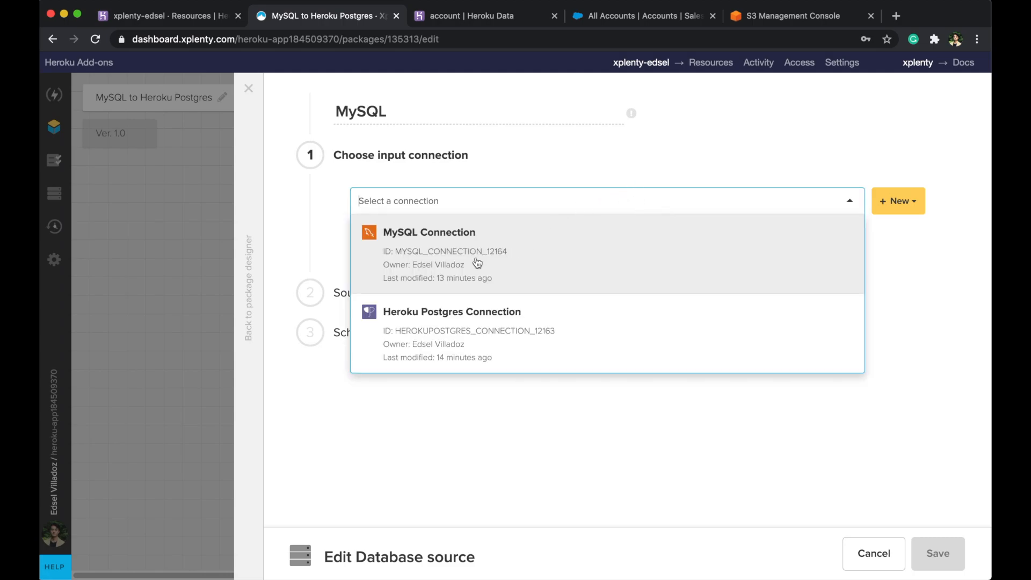
{"action": "left_click", "coordinate": [477, 263]}
{"action": "left_click", "coordinate": [371, 292]}
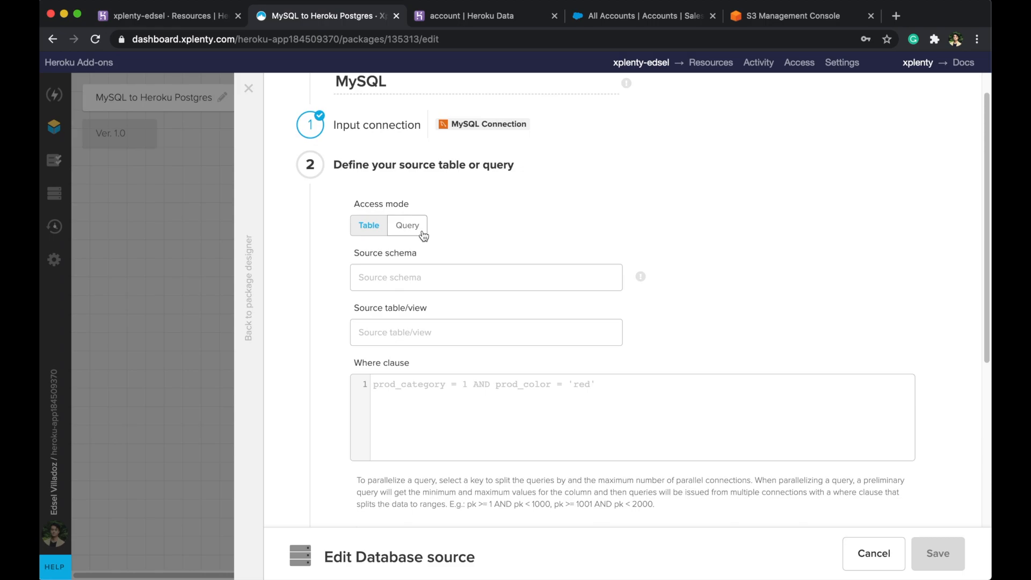
- Keep table access mode and set the source table to budgets
{"action": "left_click", "coordinate": [423, 235]}
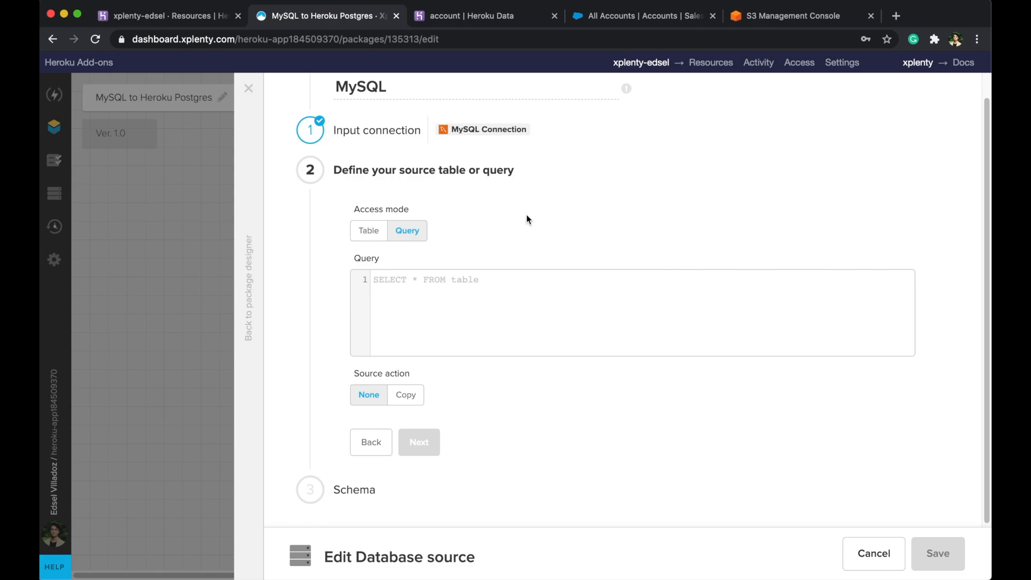
{"action": "left_click", "coordinate": [373, 235]}
{"action": "scroll", "coordinate": [495, 217], "scroll_direction": "down", "scroll_amount": 1}
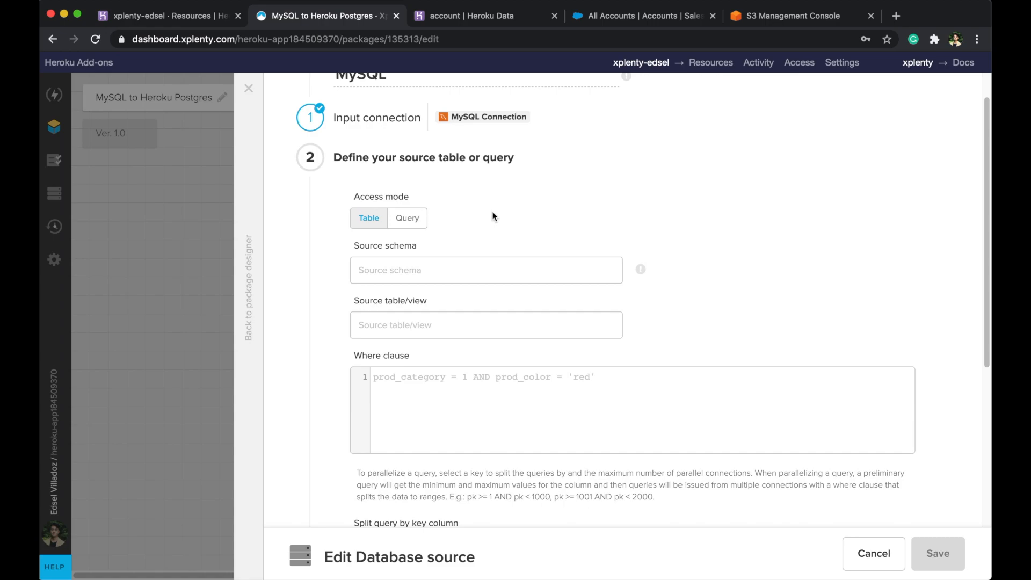
{"action": "scroll", "coordinate": [495, 216], "scroll_direction": "down", "scroll_amount": 5}
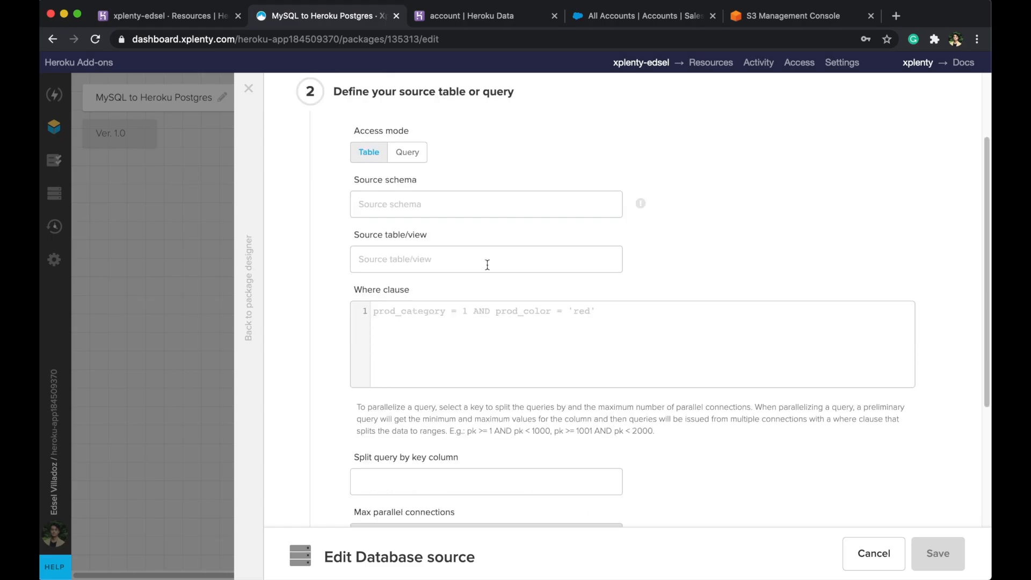
{"action": "left_click", "coordinate": [487, 265]}
{"action": "type", "text": "budgets"}
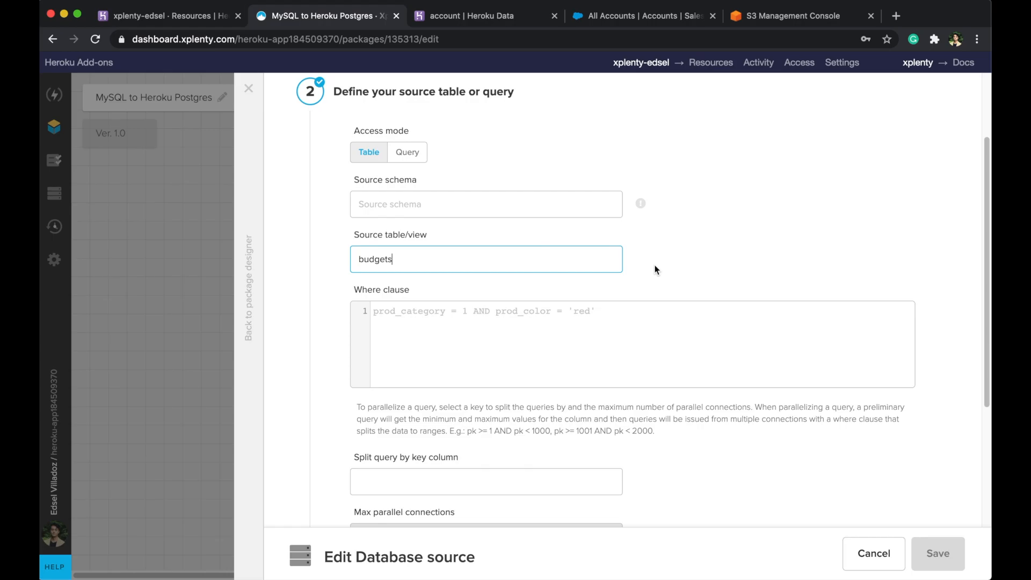
{"action": "scroll", "coordinate": [655, 269], "scroll_direction": "down", "scroll_amount": 4}
- Select all six budgets fields, from id through priority, and save the MySQL source
{"action": "left_click", "coordinate": [419, 440]}
{"action": "scroll", "coordinate": [640, 296], "scroll_direction": "down", "scroll_amount": 3}
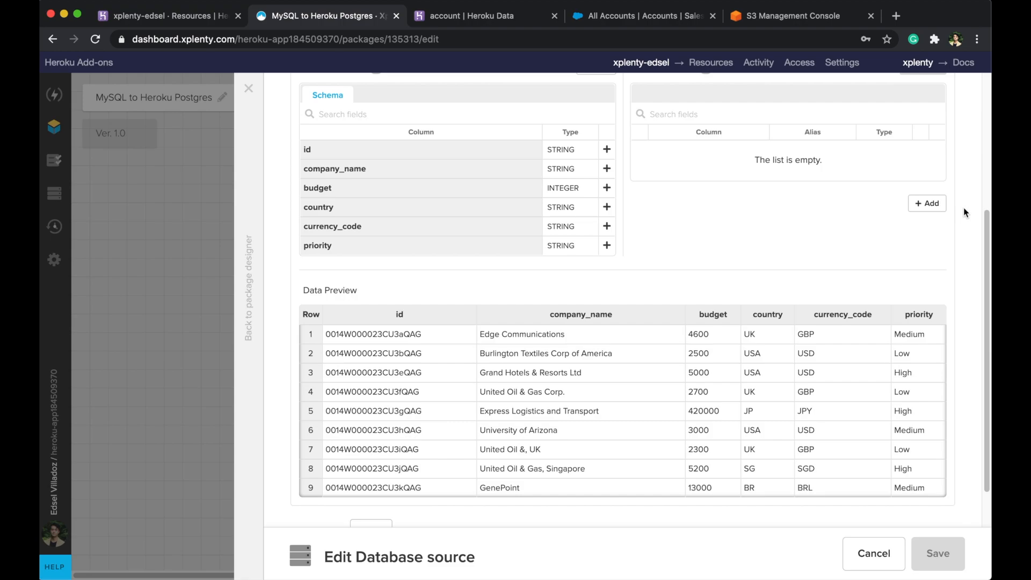
{"action": "scroll", "coordinate": [963, 212], "scroll_direction": "up", "scroll_amount": 1}
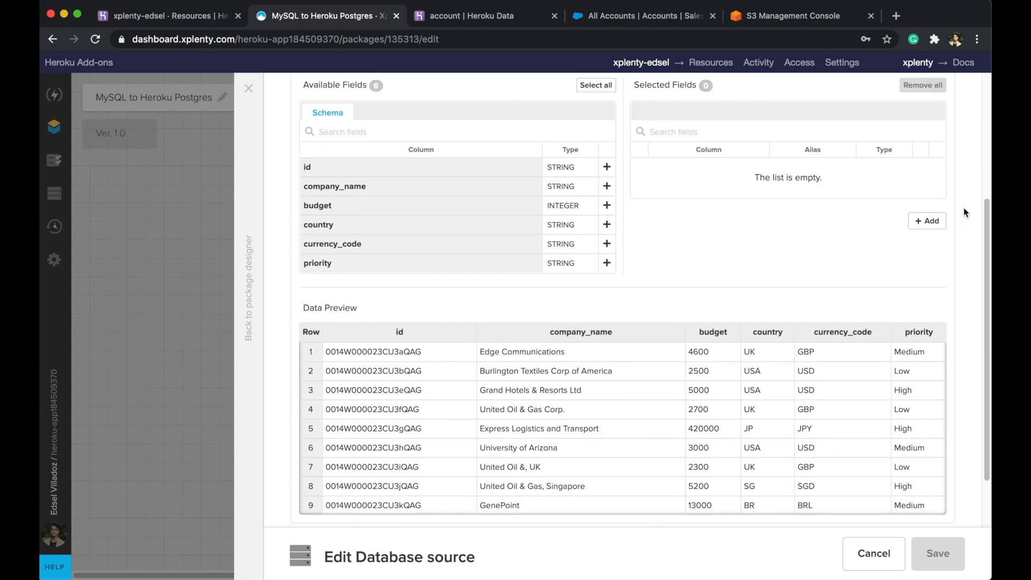
{"action": "left_click", "coordinate": [607, 167]}
{"action": "left_click", "coordinate": [607, 186]}
{"action": "left_click", "coordinate": [608, 205]}
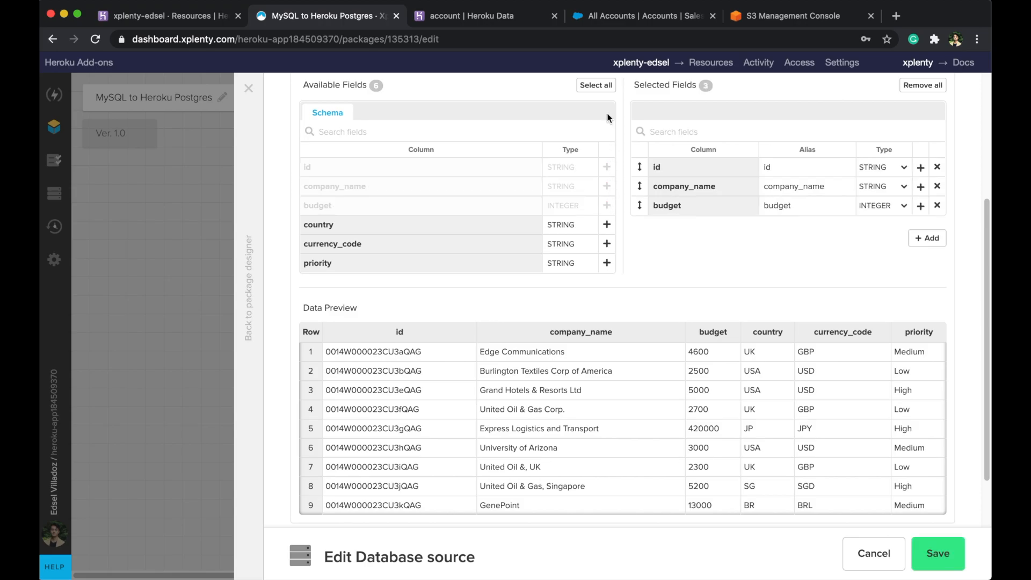
{"action": "left_click", "coordinate": [601, 86]}
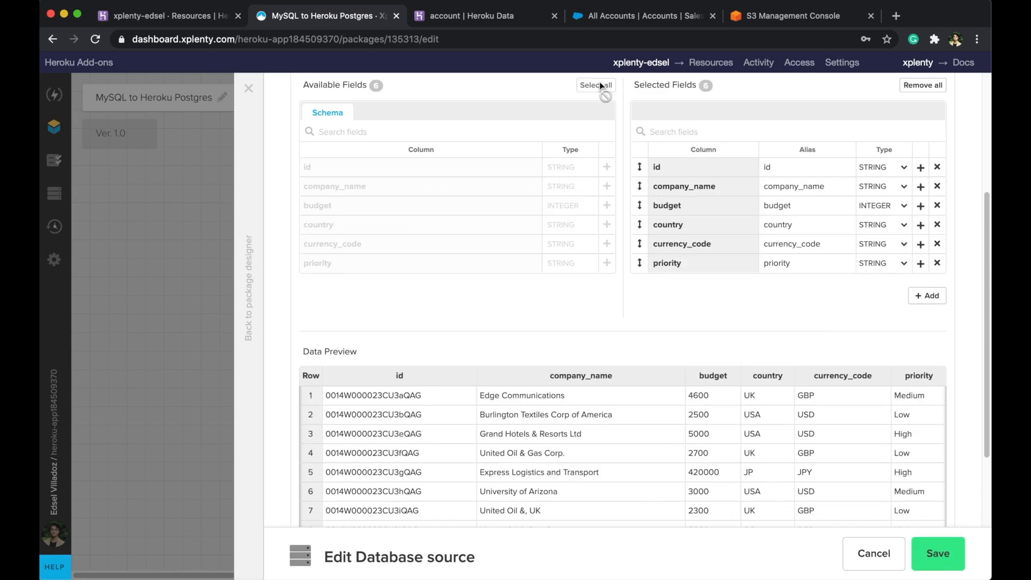
{"action": "left_click", "coordinate": [936, 553]}
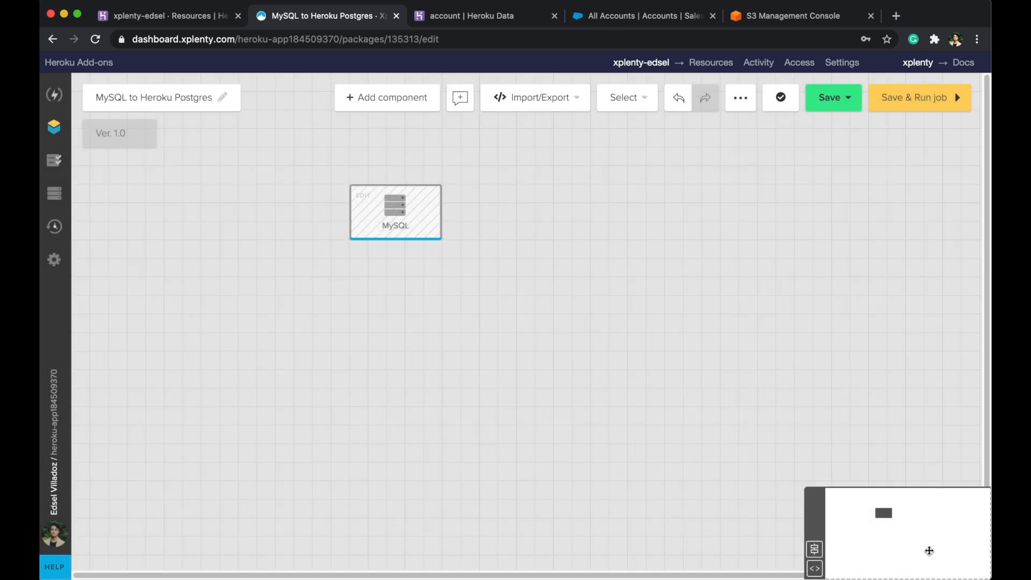
- Add a File Storage source and place file_storage_5 to the right of MySQL
{"action": "left_click", "coordinate": [387, 103]}
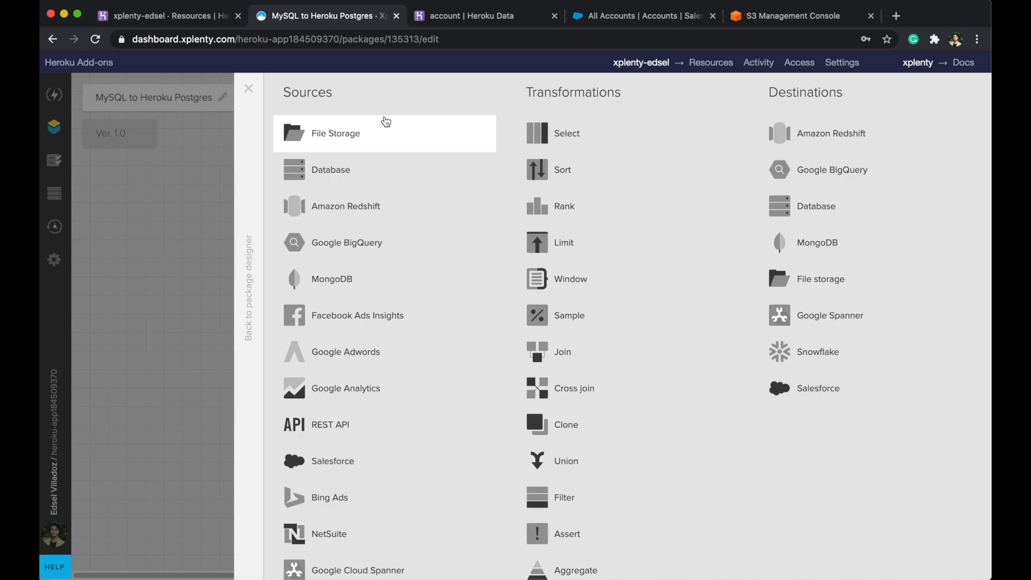
{"action": "scroll", "coordinate": [386, 121], "scroll_direction": "down", "scroll_amount": 2}
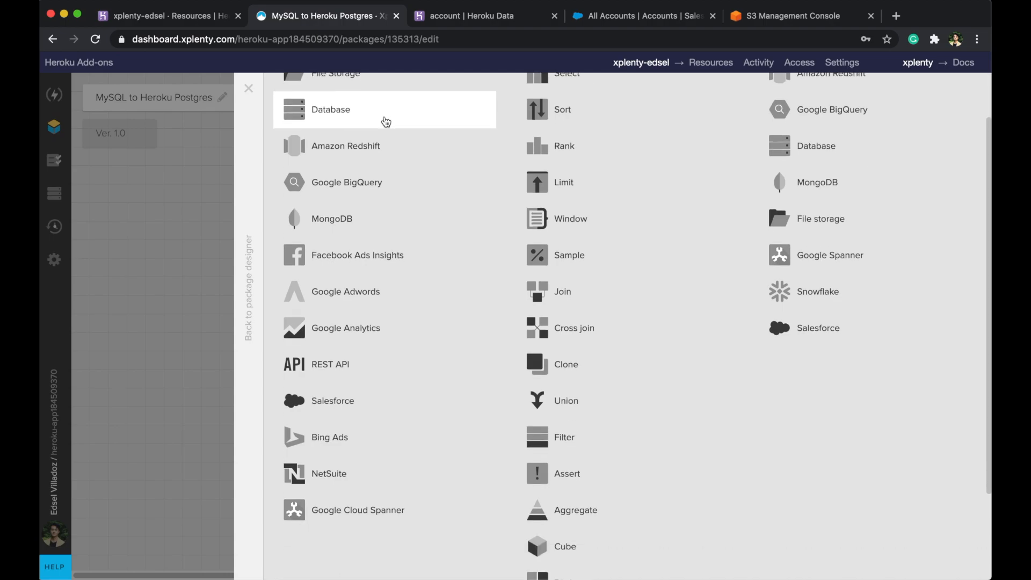
{"action": "scroll", "coordinate": [386, 121], "scroll_direction": "up", "scroll_amount": 2}
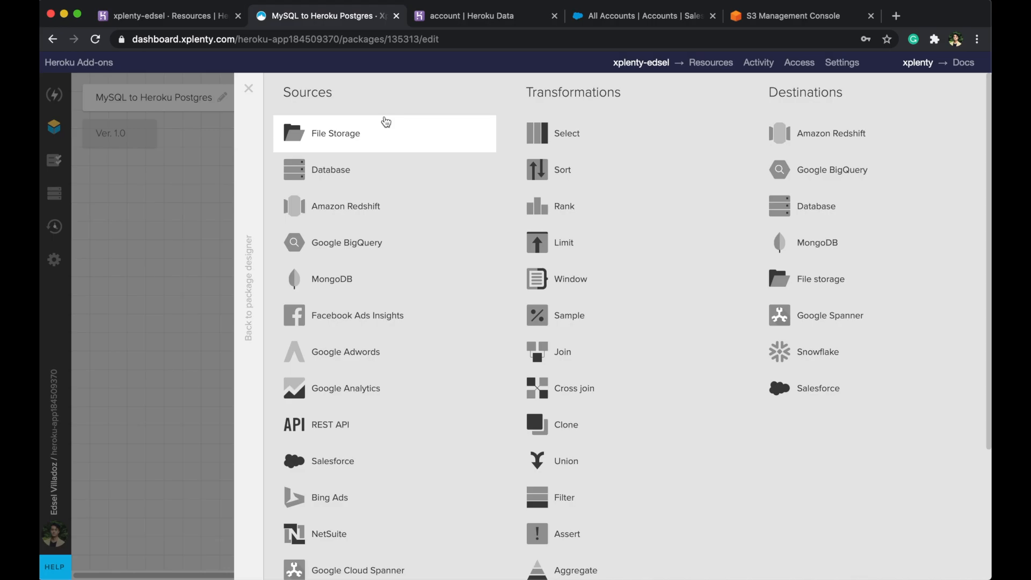
{"action": "left_click", "coordinate": [386, 122]}
{"action": "left_click_drag", "start_coordinate": [588, 136], "coordinate": [627, 192]}
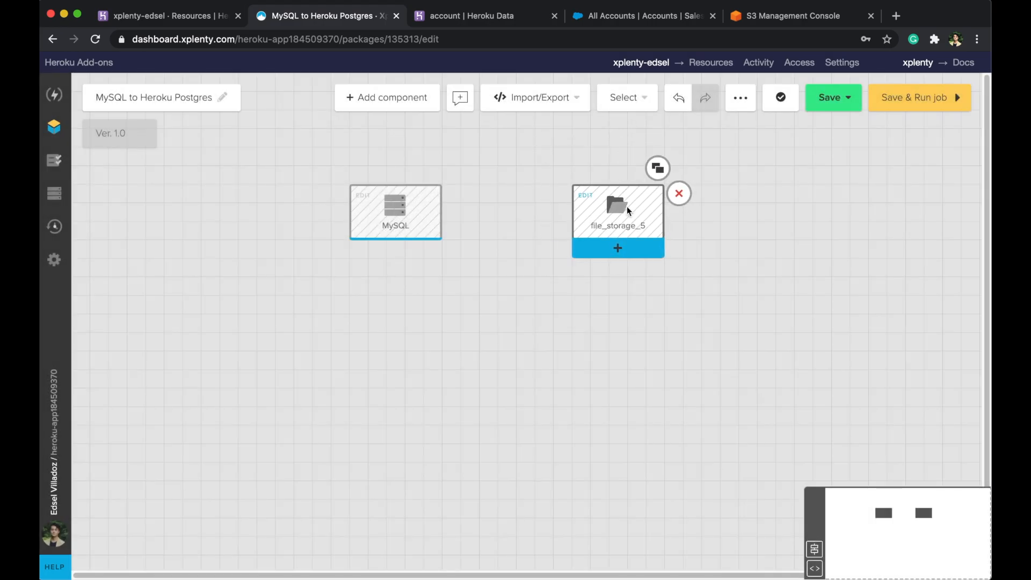
- Rename the file storage source to S3 and keep its S3 connection
{"action": "left_click", "coordinate": [627, 206]}
{"action": "key", "text": "shift+Left"}
{"action": "key", "text": "shift+Left"}
{"action": "key", "text": "shift+Left"}
{"action": "key", "text": "shift+Left"}
{"action": "key", "text": "shift+Left"}
{"action": "key", "text": "shift+Left"}
{"action": "key", "text": "shift+Left"}
{"action": "key", "text": "shift+Left"}
{"action": "key", "text": "shift+Left"}
{"action": "key", "text": "shift+Left"}
{"action": "key", "text": "shift+Left"}
{"action": "key", "text": "shift+Left"}
{"action": "key", "text": "shift+Left"}
{"action": "key", "text": "shift+Left"}
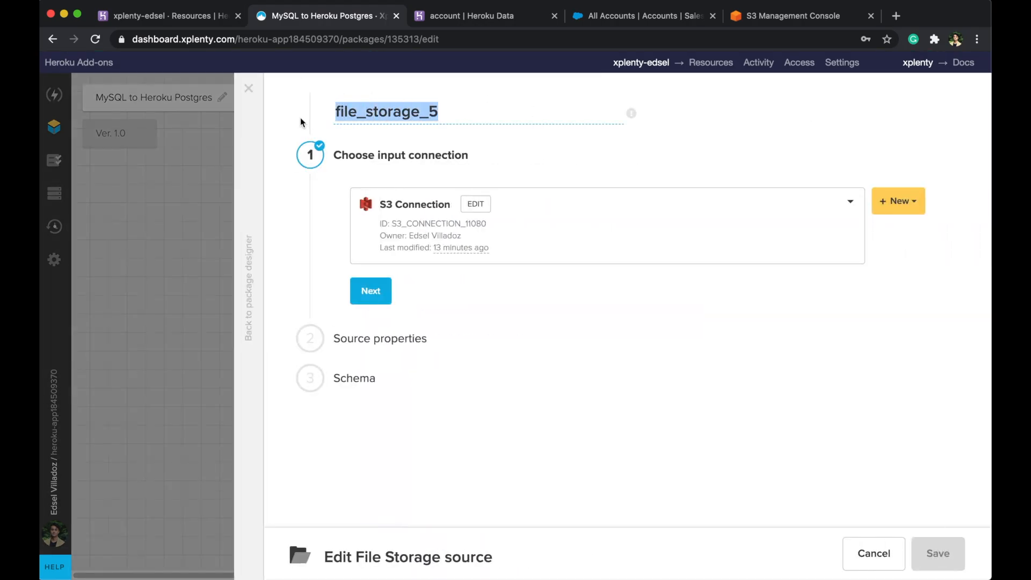
{"action": "type", "text": "S3"}
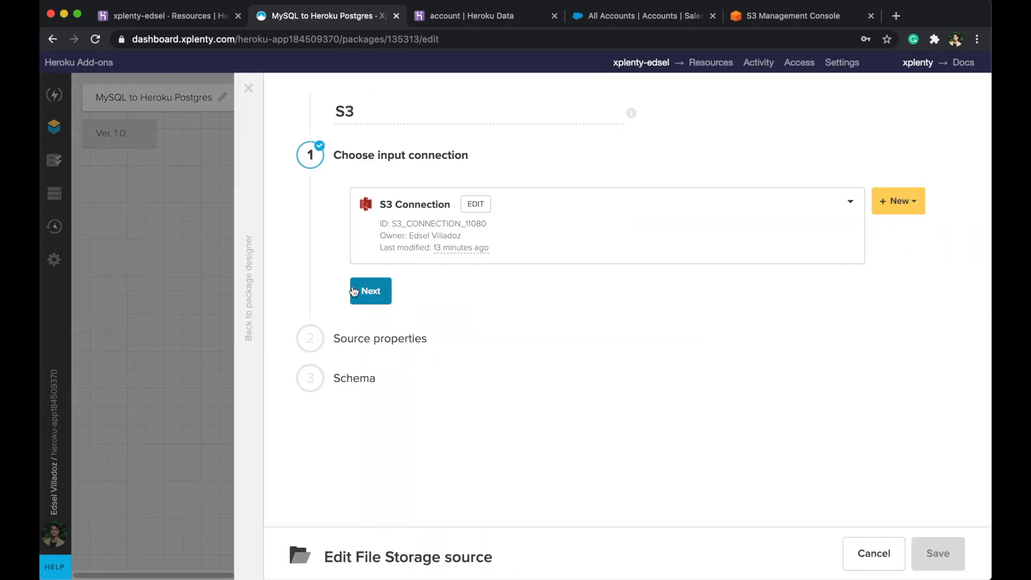
{"action": "left_click", "coordinate": [355, 291]}
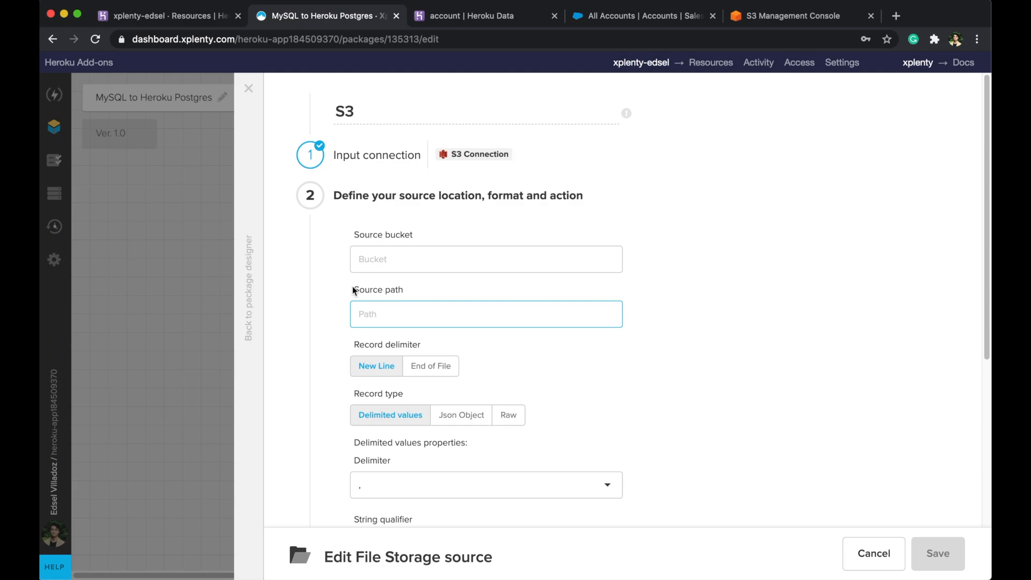
- Set bucket xplenty-onboarding and path edsel/examples/USD_Exchange_Rates.csv
{"action": "left_click", "coordinate": [381, 262]}
{"action": "type", "text": "xplenty-onboarding"}
{"action": "key", "text": "Tab"}
{"action": "type", "text": "e"}
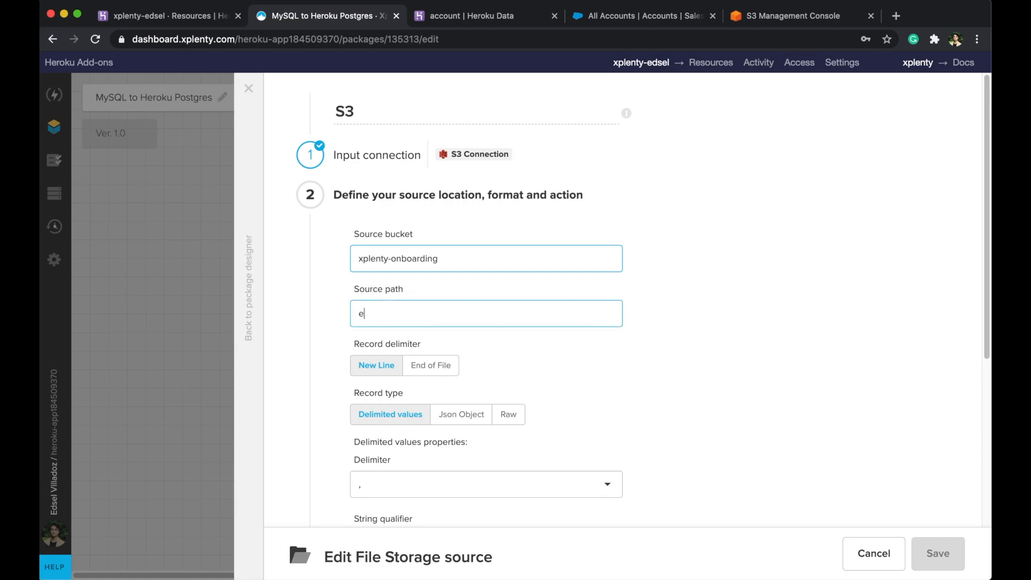
{"action": "type", "text": "dsel/examples"}
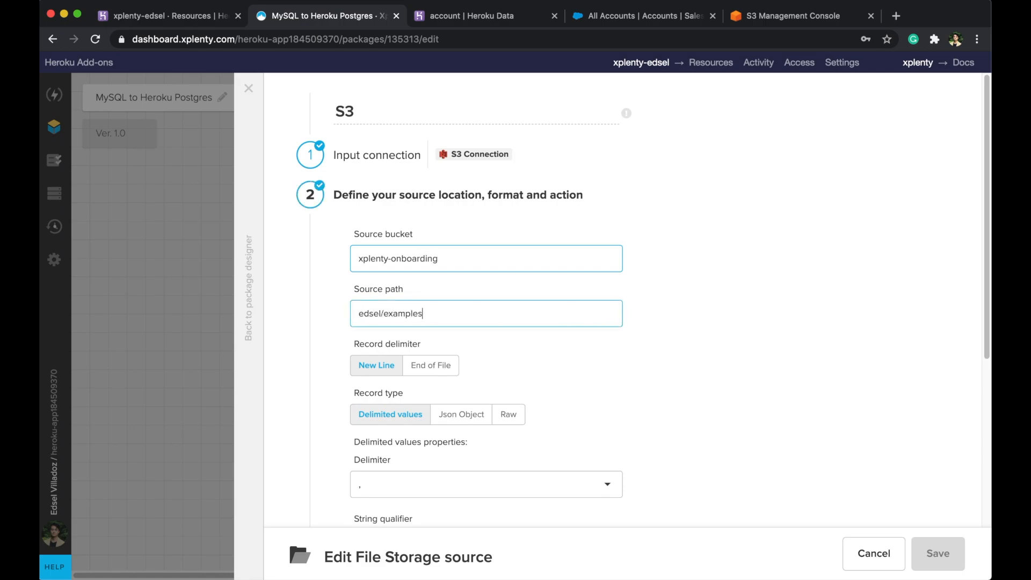
{"action": "type", "text": "/USD_Exchange_Rates.csv"}
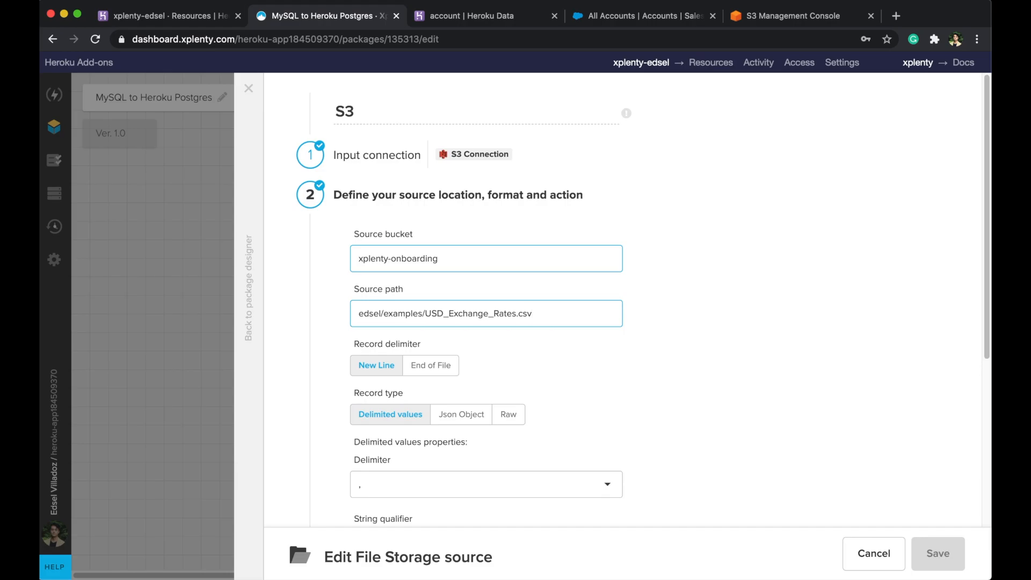
{"action": "scroll", "coordinate": [630, 250], "scroll_direction": "down", "scroll_amount": 3}
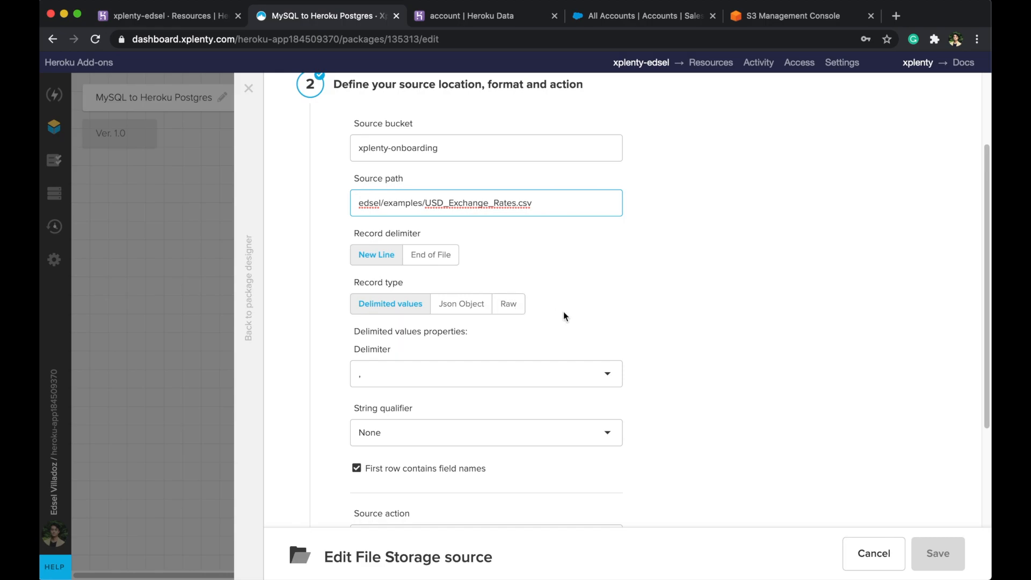
{"action": "scroll", "coordinate": [564, 316], "scroll_direction": "down", "scroll_amount": 2}
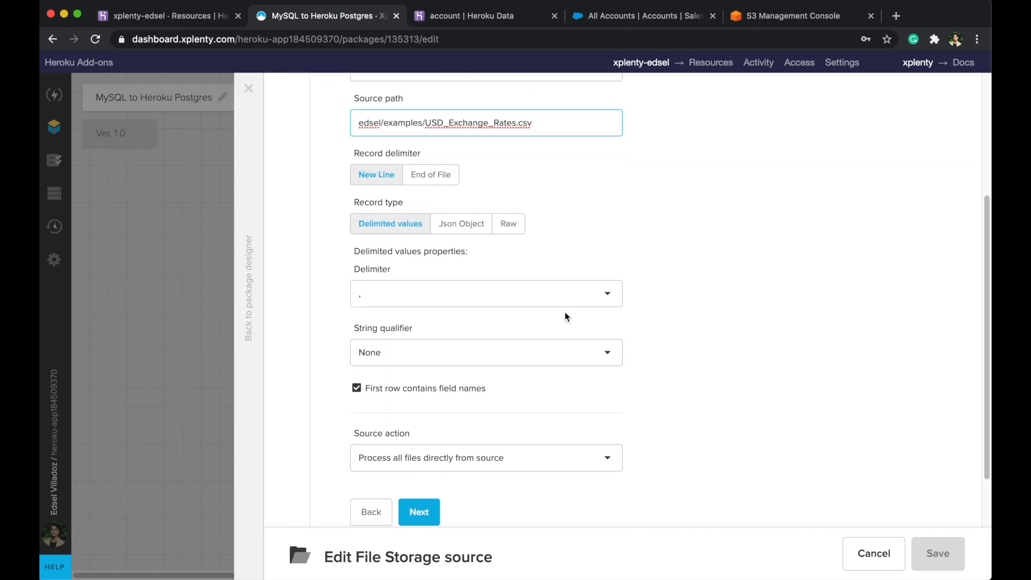
- Keep CSV defaults: comma delimiter, no string qualifier, process all files directly from source
{"action": "left_click", "coordinate": [566, 303]}
{"action": "left_click", "coordinate": [564, 313]}
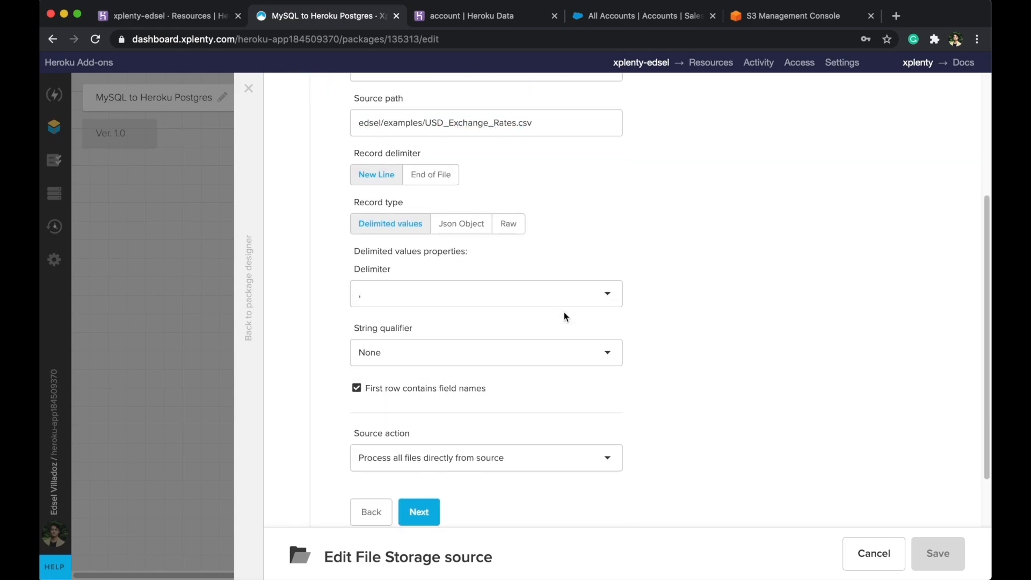
{"action": "scroll", "coordinate": [564, 315], "scroll_direction": "down", "scroll_amount": 1}
{"action": "left_click", "coordinate": [564, 323]}
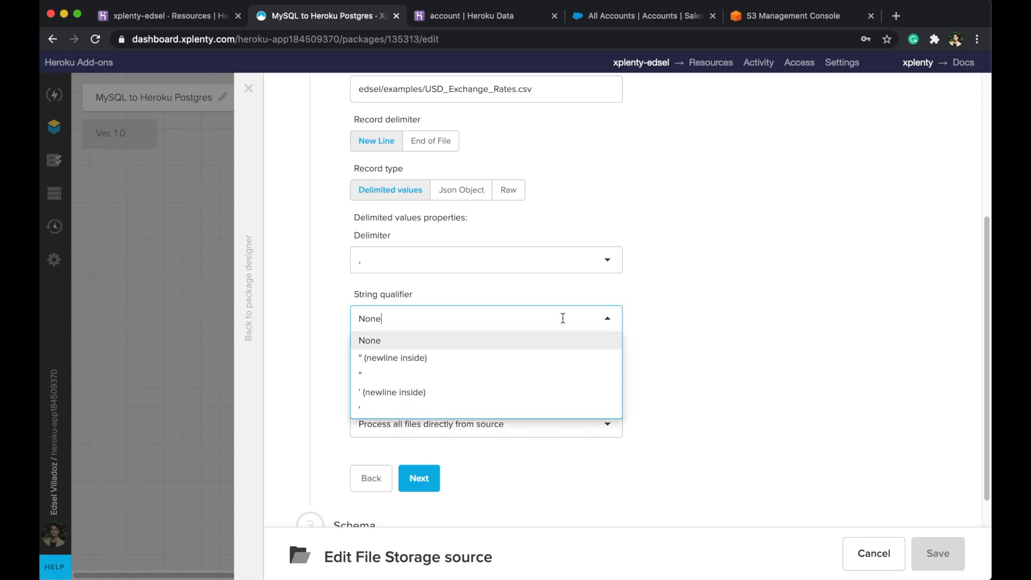
{"action": "left_click", "coordinate": [560, 341]}
{"action": "scroll", "coordinate": [675, 295], "scroll_direction": "down", "scroll_amount": 1}
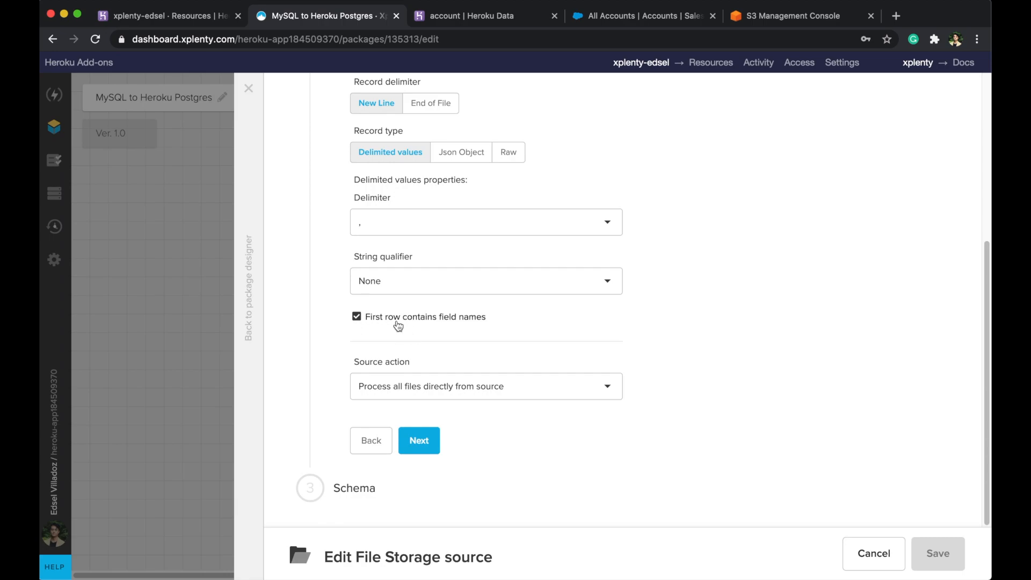
{"action": "left_click", "coordinate": [449, 381]}
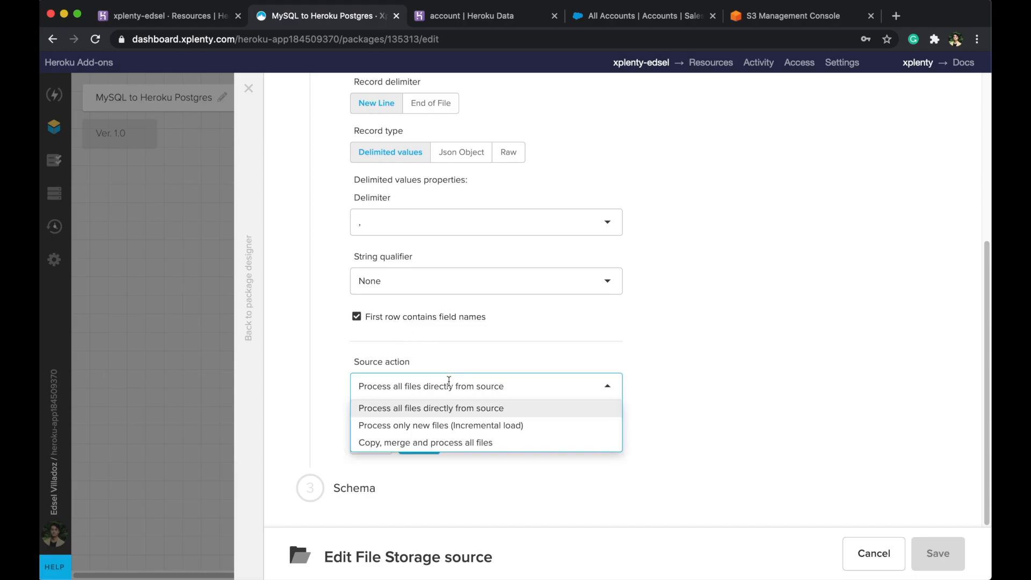
{"action": "left_click", "coordinate": [345, 381]}
{"action": "left_click", "coordinate": [418, 443]}
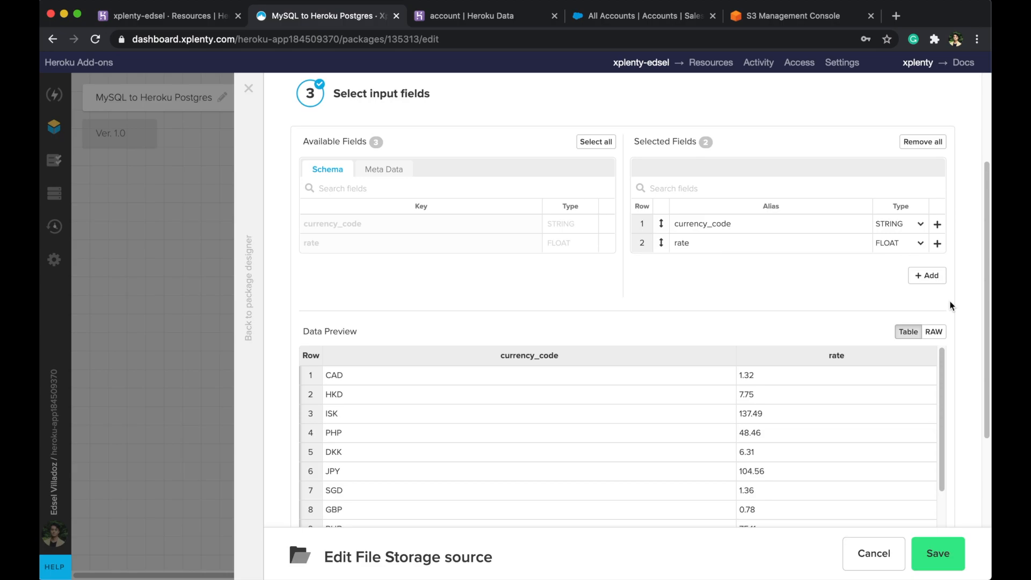
- Save the S3 source with the currency_code and rate fields selected
{"action": "scroll", "coordinate": [950, 305], "scroll_direction": "down", "scroll_amount": 1}
{"action": "scroll", "coordinate": [951, 305], "scroll_direction": "down", "scroll_amount": 1}
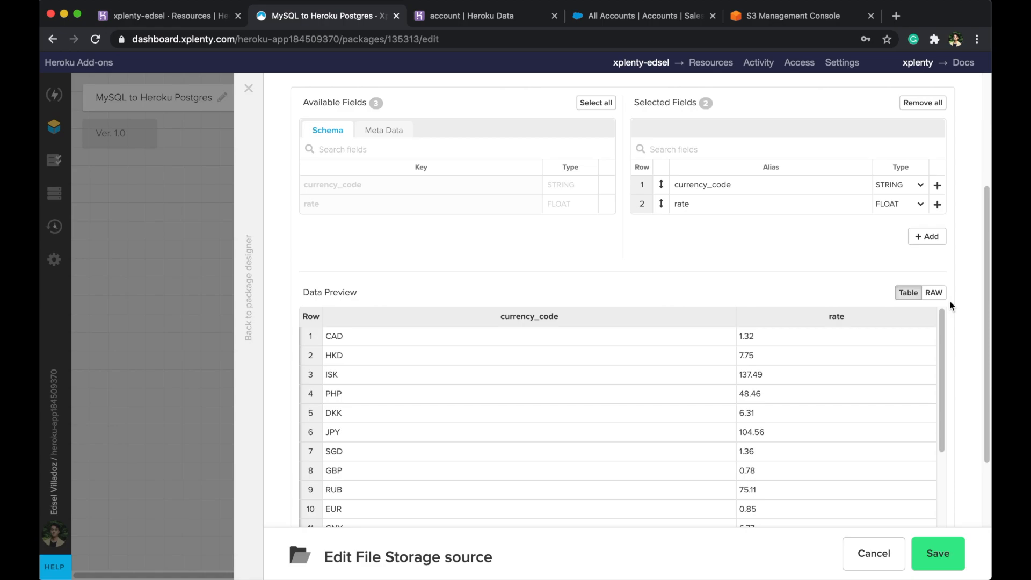
{"action": "scroll", "coordinate": [951, 305], "scroll_direction": "up", "scroll_amount": 2}
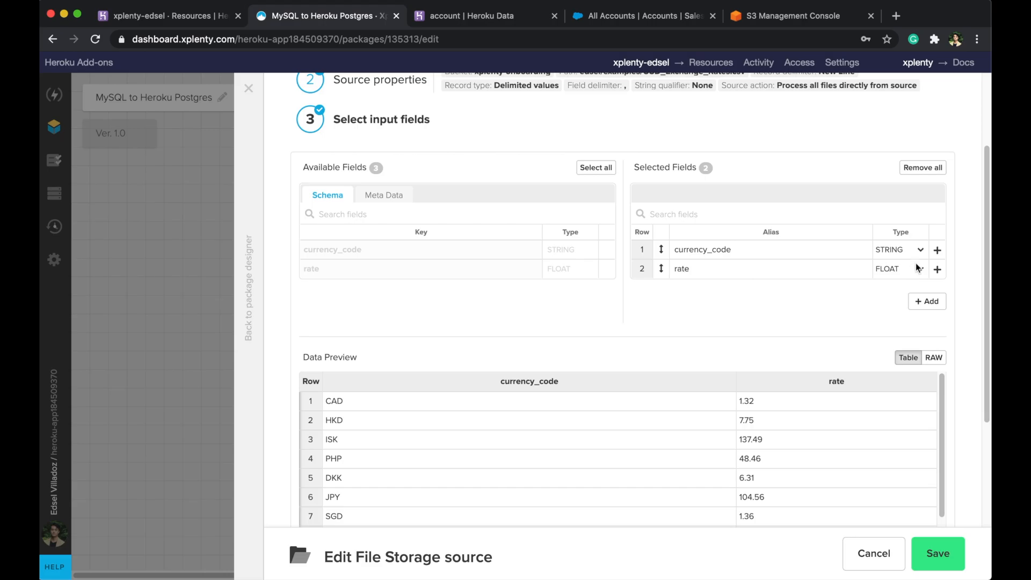
{"action": "left_click", "coordinate": [953, 544]}
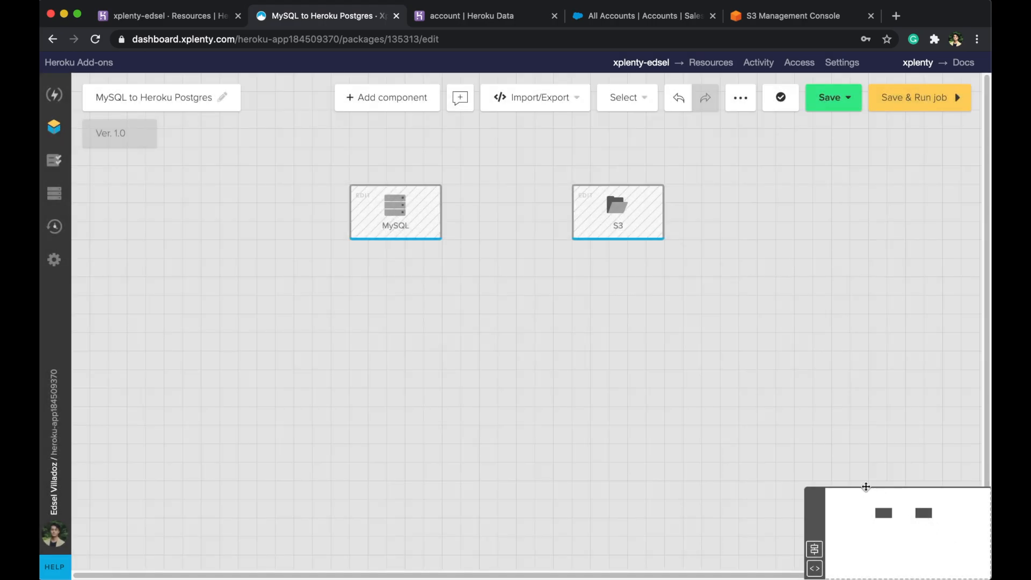
- Add a Join component after the MySQL source and place it to the right
{"action": "mouse_move", "coordinate": [437, 220]}
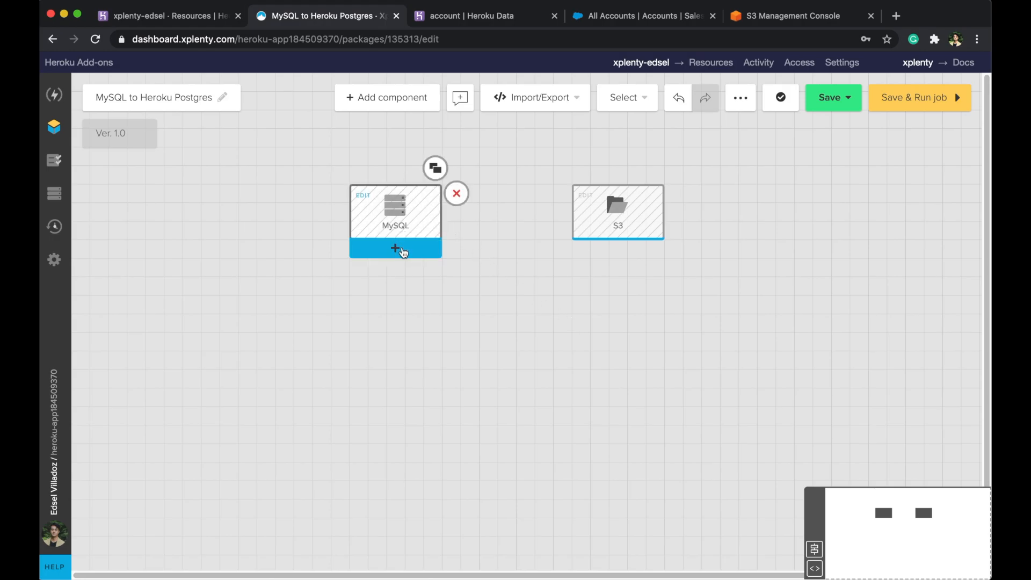
{"action": "left_click", "coordinate": [402, 247]}
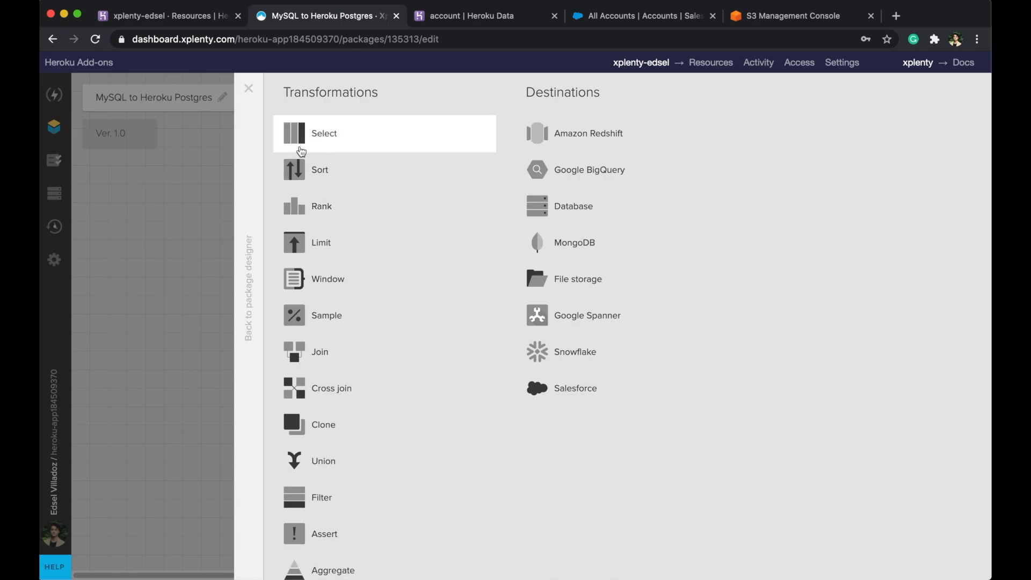
{"action": "scroll", "coordinate": [301, 153], "scroll_direction": "down", "scroll_amount": 2}
{"action": "scroll", "coordinate": [329, 237], "scroll_direction": "down", "scroll_amount": 2}
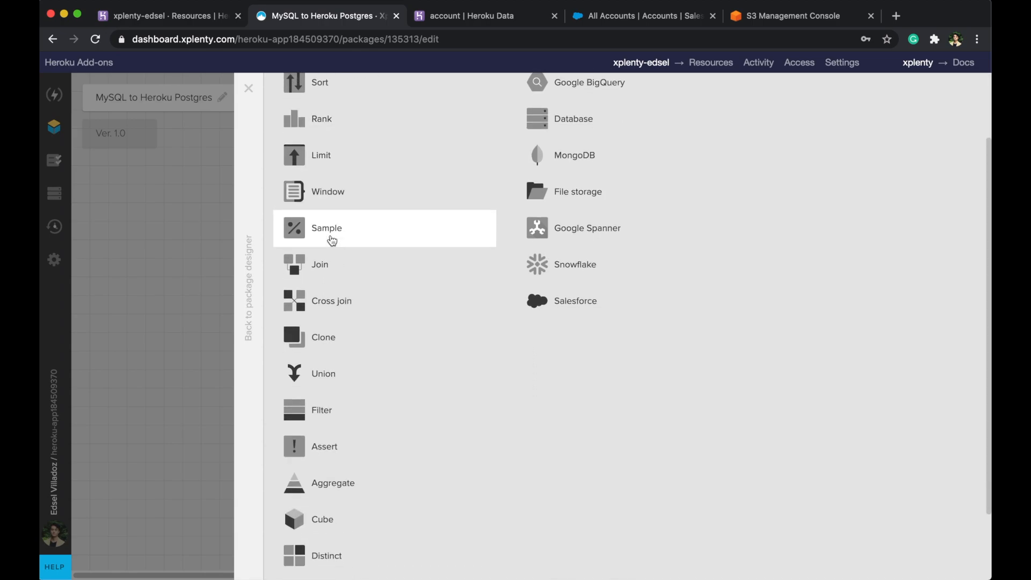
{"action": "scroll", "coordinate": [443, 413], "scroll_direction": "up", "scroll_amount": 4}
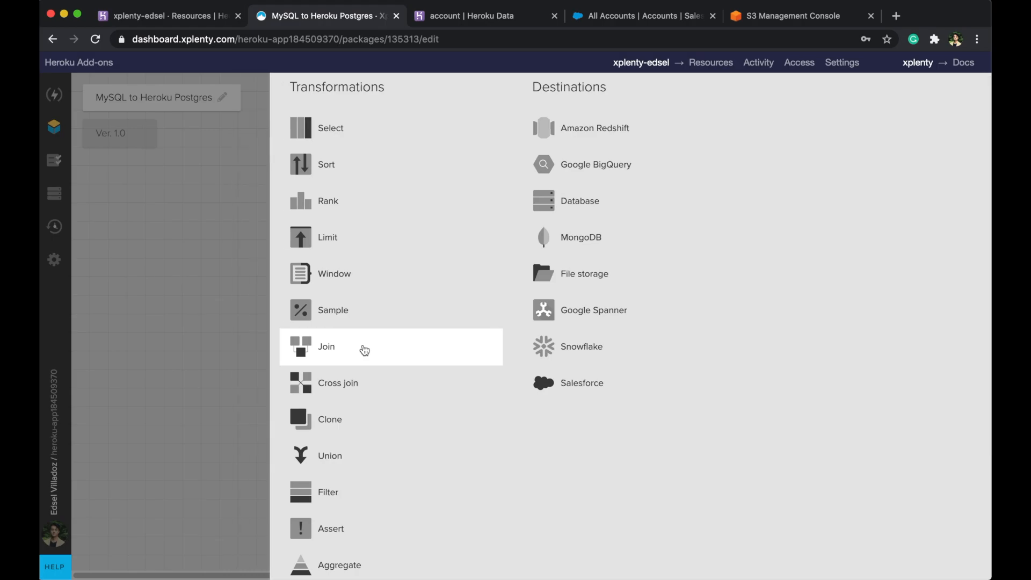
{"action": "left_click", "coordinate": [364, 350]}
{"action": "left_click_drag", "start_coordinate": [396, 330], "coordinate": [524, 334]}
{"action": "left_click", "coordinate": [522, 334]}
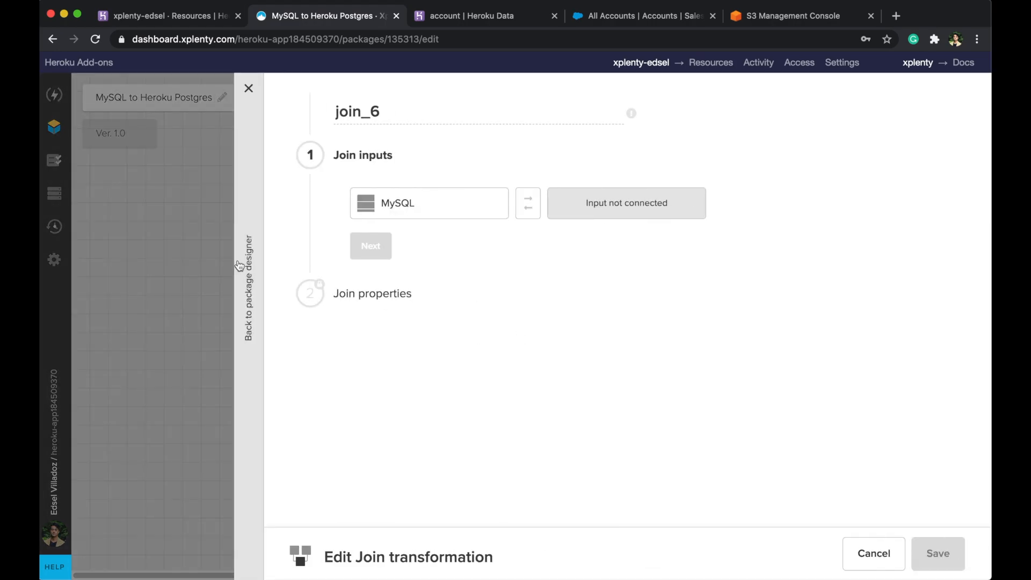
{"action": "left_click", "coordinate": [241, 267]}
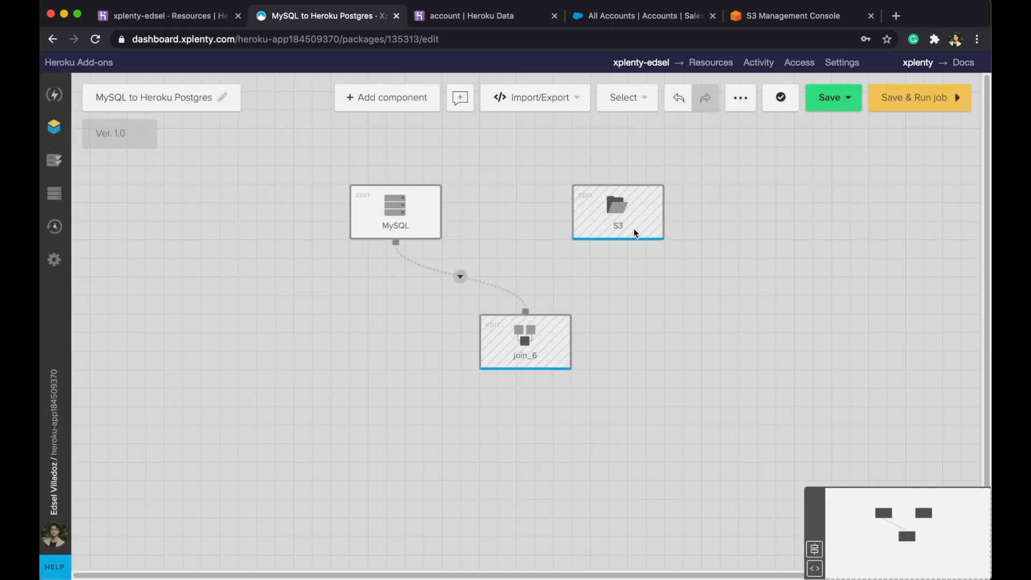
- Connect the S3 source as join_6's second input and open its settings
{"action": "mouse_move", "coordinate": [635, 234]}
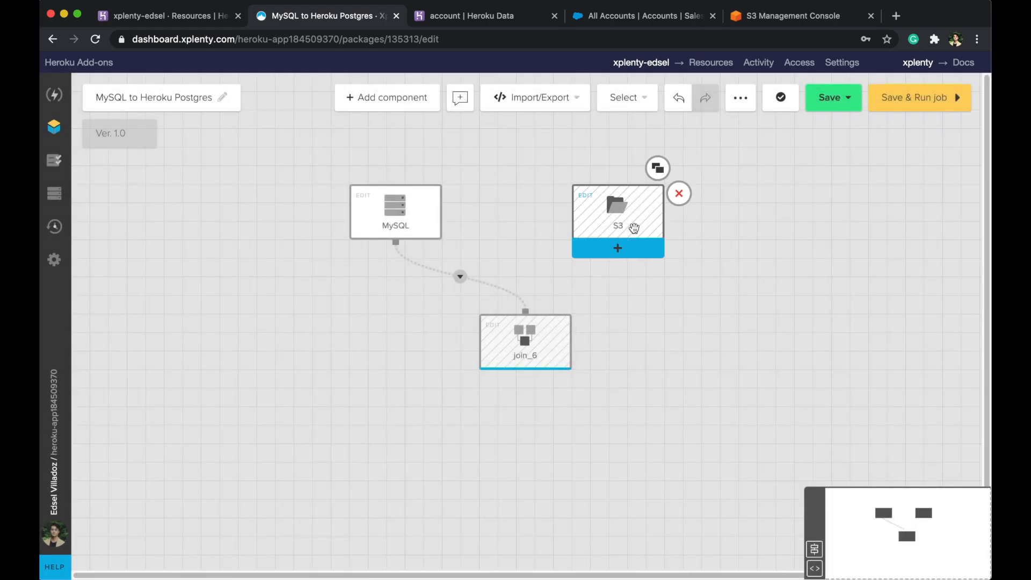
{"action": "left_click_drag", "start_coordinate": [632, 251], "coordinate": [514, 301]}
{"action": "left_click", "coordinate": [515, 301]}
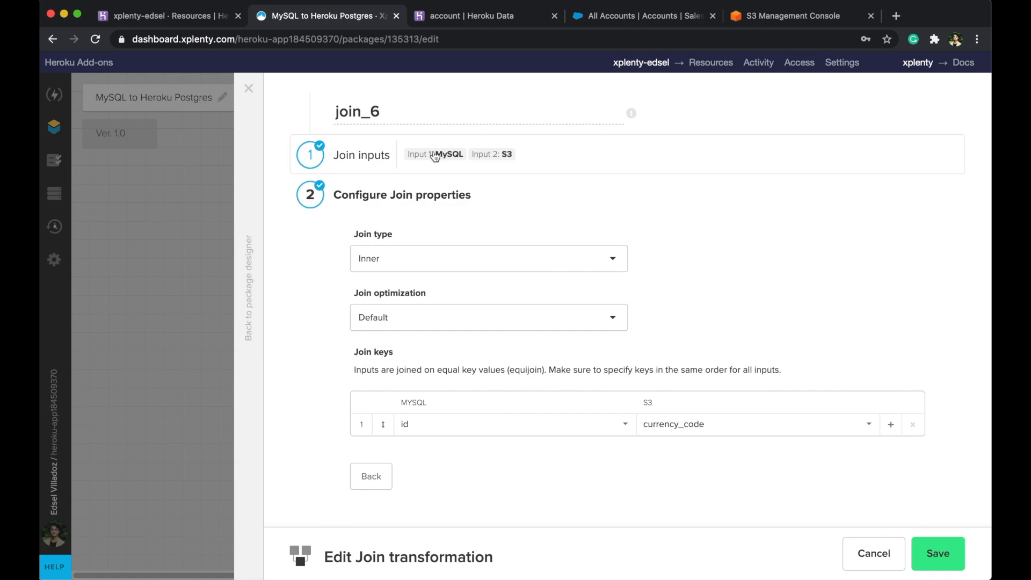
- Make it a Left join with MySQL first, default optimization, and MySQL key currency_code
{"action": "left_click", "coordinate": [448, 154]}
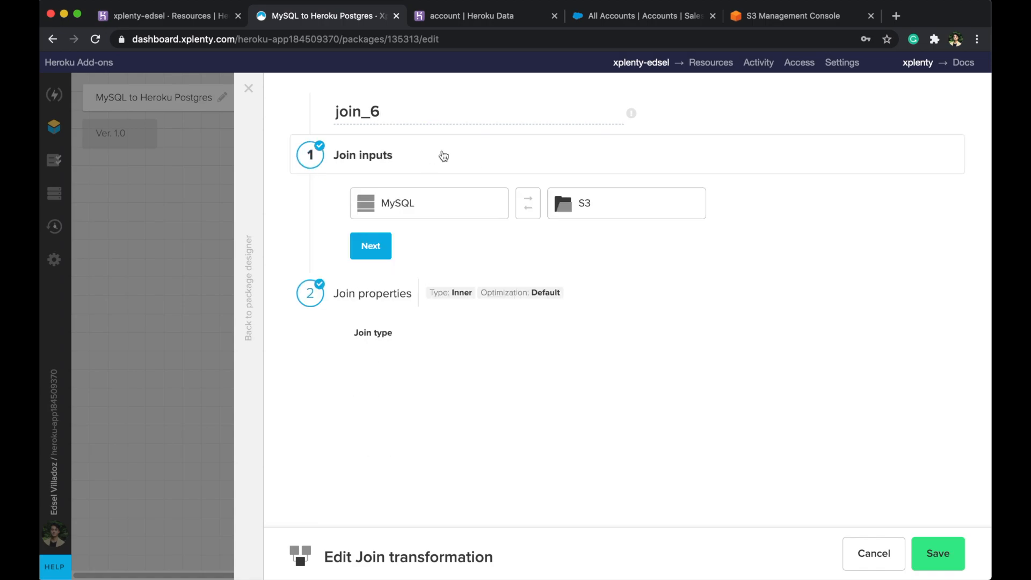
{"action": "left_click", "coordinate": [533, 212]}
{"action": "left_click", "coordinate": [533, 212]}
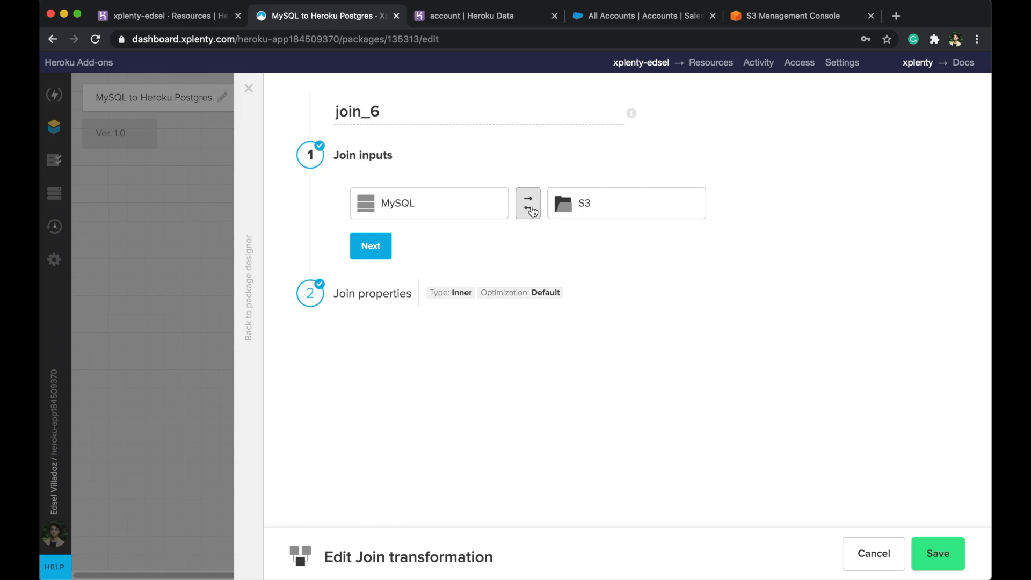
{"action": "left_click", "coordinate": [371, 246]}
{"action": "left_click", "coordinate": [411, 257]}
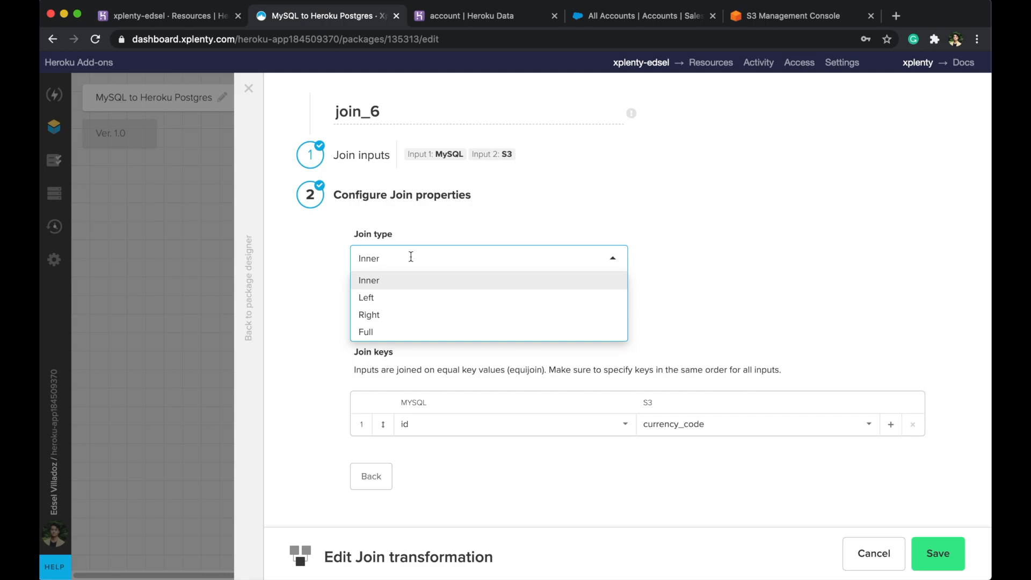
{"action": "left_click", "coordinate": [392, 295]}
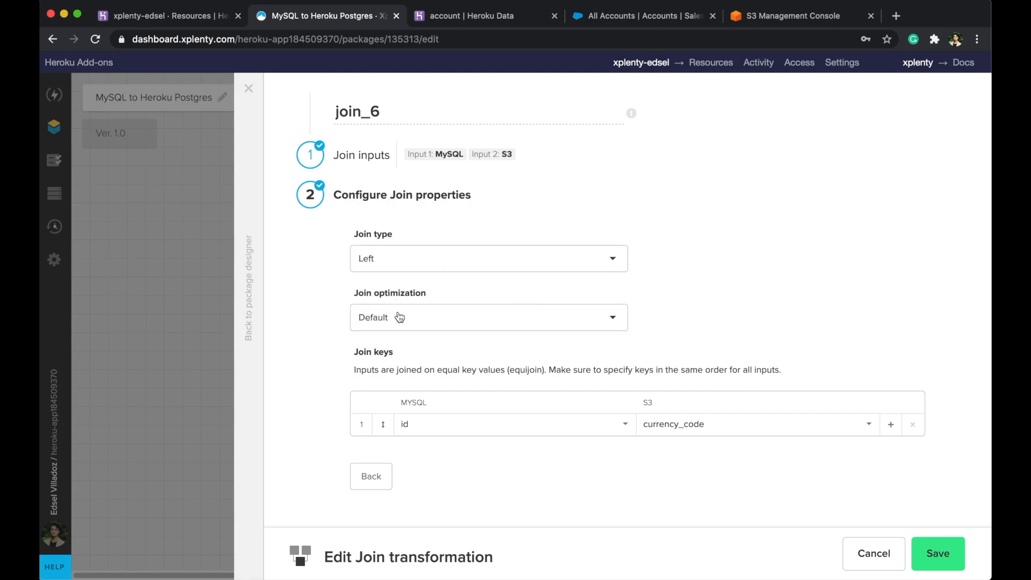
{"action": "left_click", "coordinate": [400, 317]}
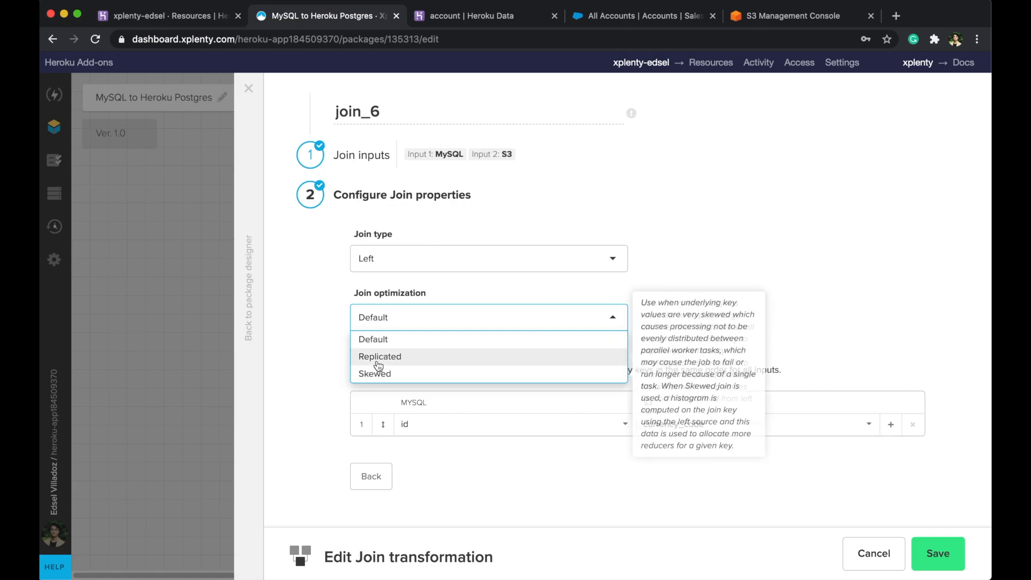
{"action": "left_click", "coordinate": [421, 338]}
{"action": "left_click", "coordinate": [475, 430]}
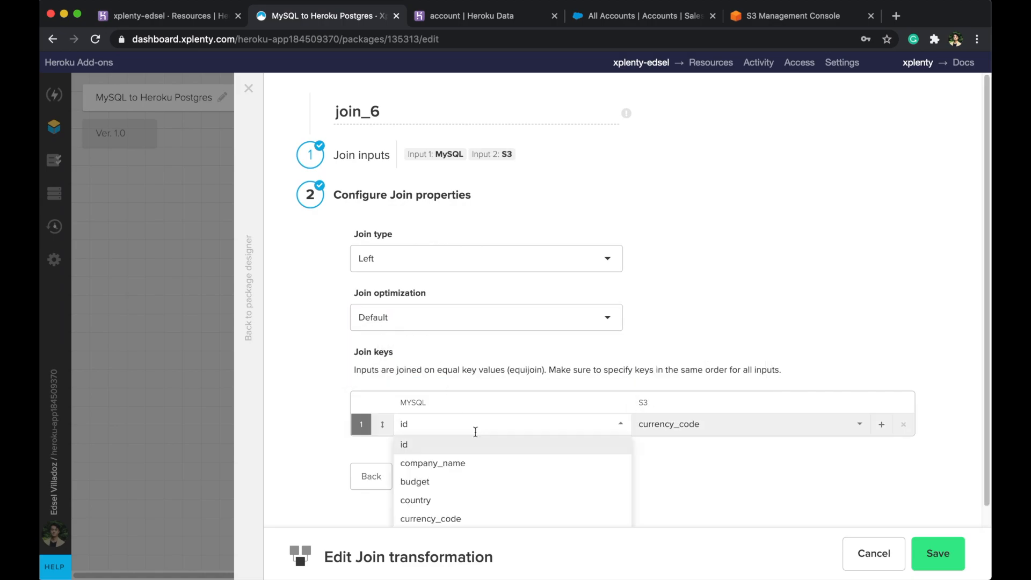
{"action": "left_click", "coordinate": [454, 519]}
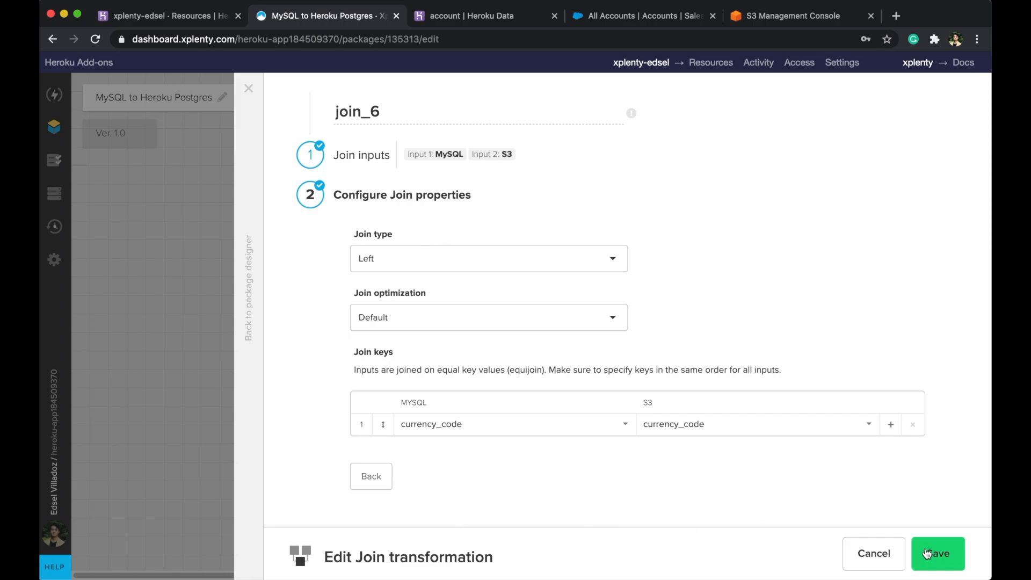
- Rename the join Left_Join_on_Currency_Code and save it
{"action": "left_click_drag", "start_coordinate": [382, 112], "coordinate": [319, 115]}
{"action": "type", "text": "left"}
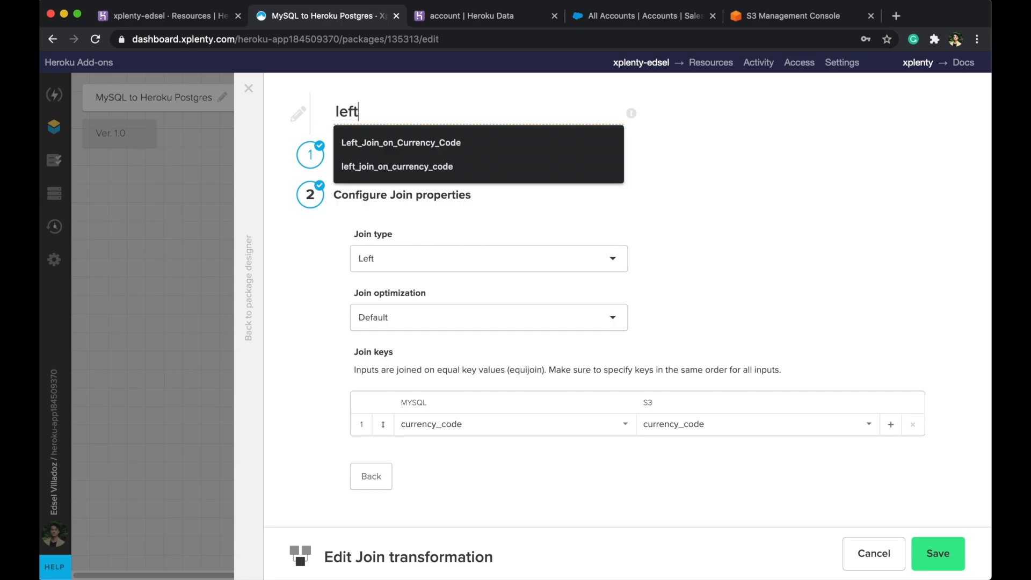
{"action": "type", "text": "_join_on_currency_code"}
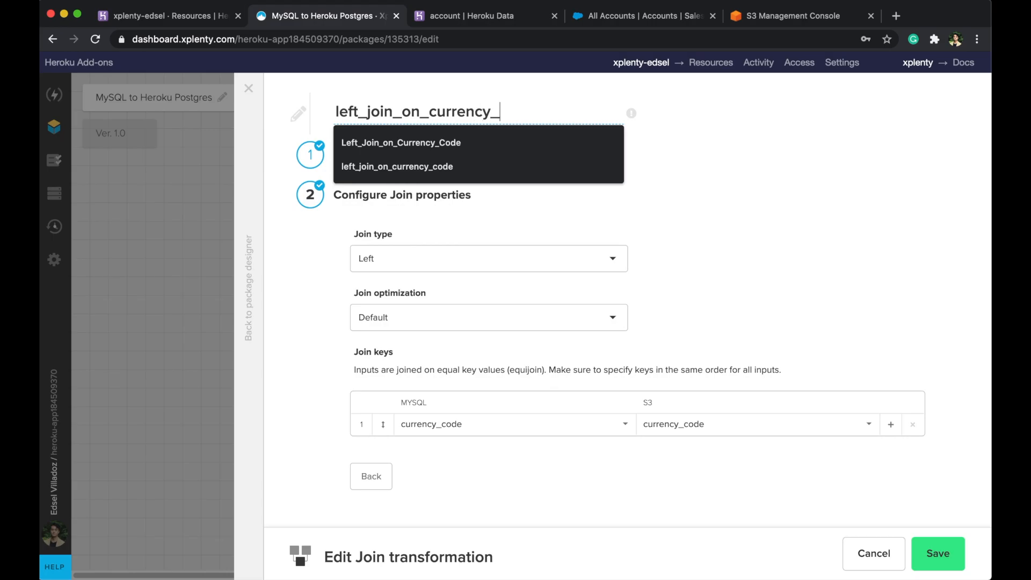
{"action": "left_click", "coordinate": [441, 141]}
{"action": "left_click", "coordinate": [938, 553]}
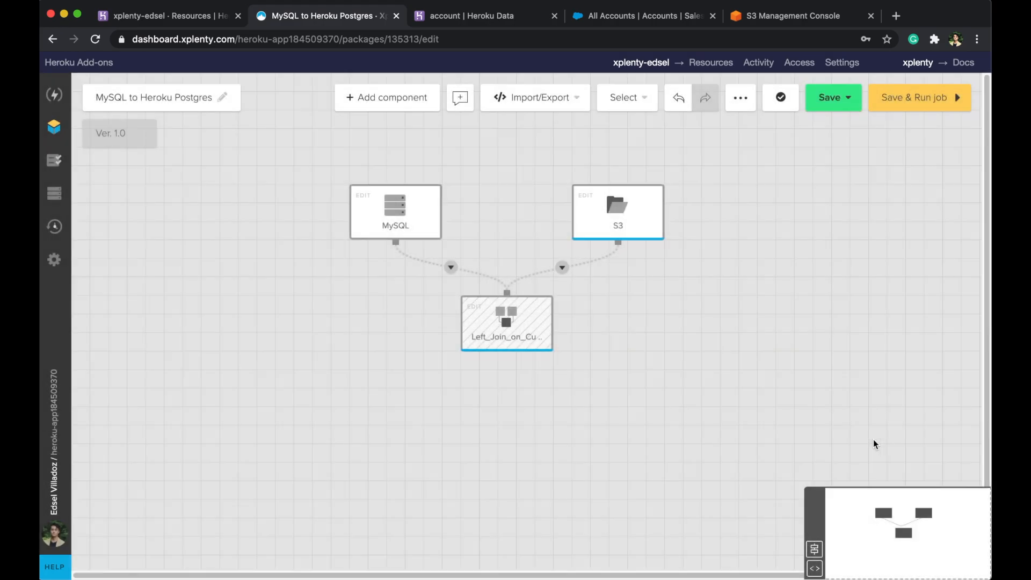
- Add select_7 after the join and auto-fill it with all eight incoming fields
{"action": "left_click", "coordinate": [513, 363]}
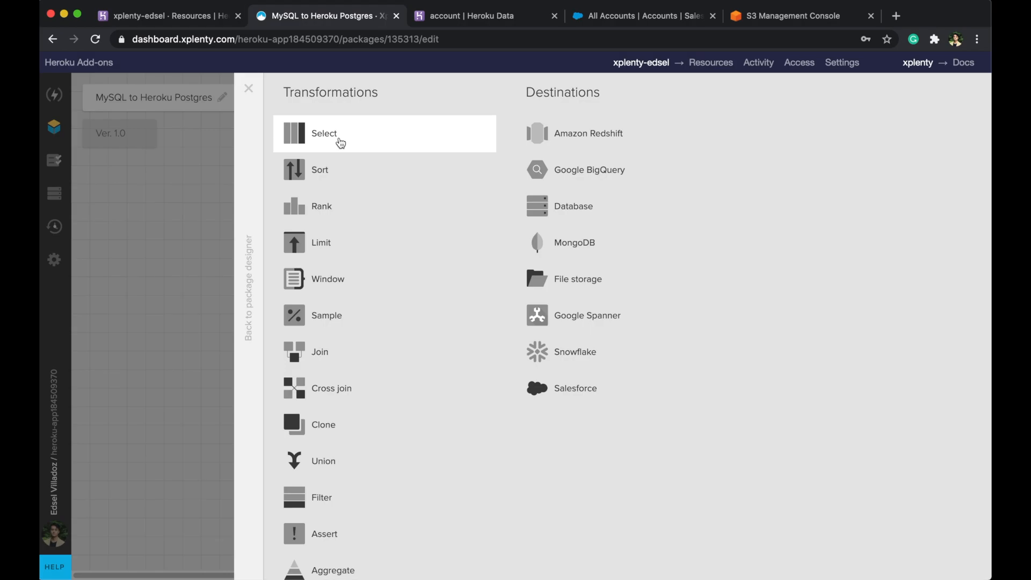
{"action": "left_click", "coordinate": [340, 142]}
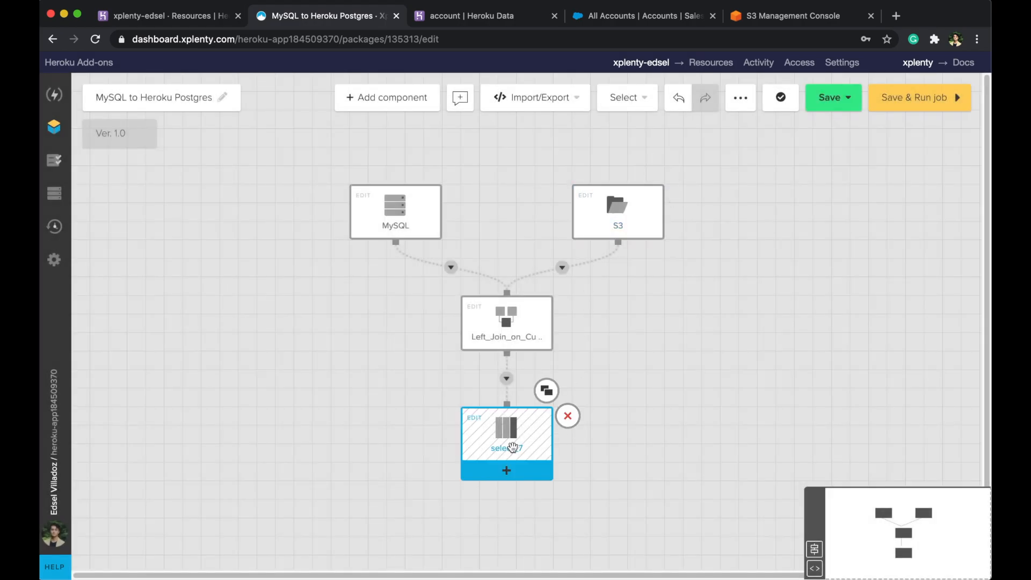
{"action": "left_click", "coordinate": [512, 447]}
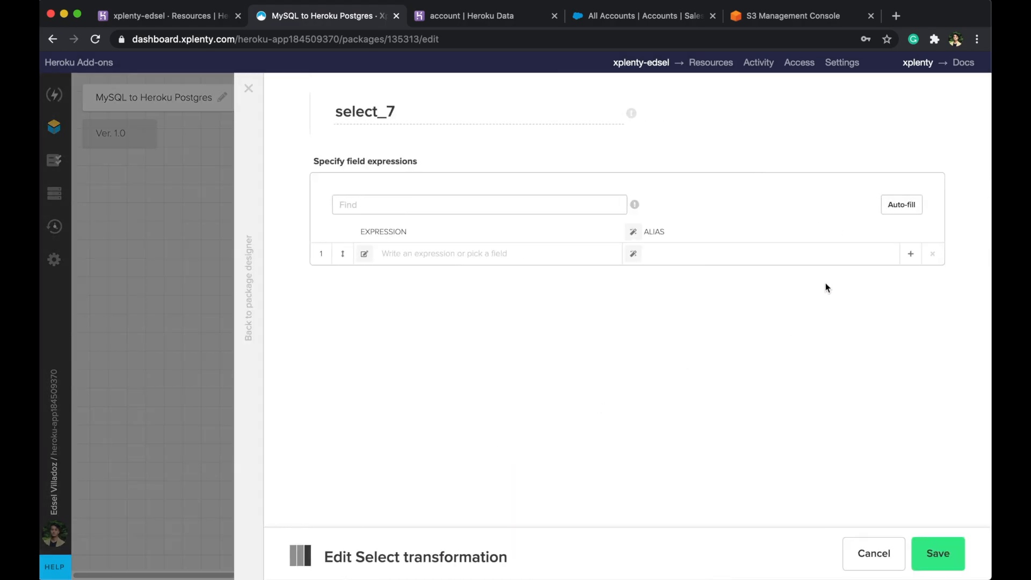
{"action": "left_click", "coordinate": [885, 209]}
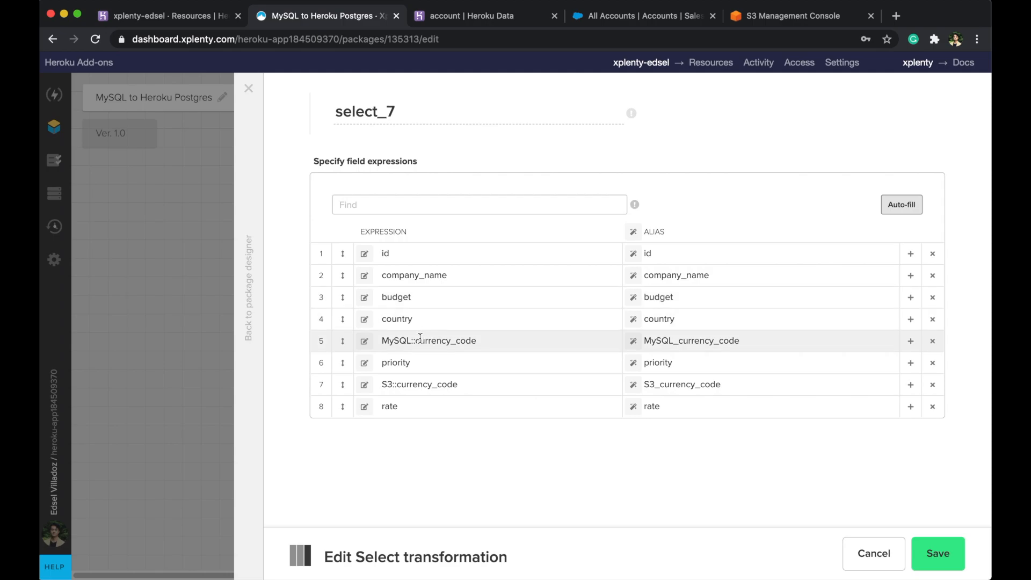
- Open the budget field's expression editor and browse the function categories
{"action": "left_click", "coordinate": [368, 301]}
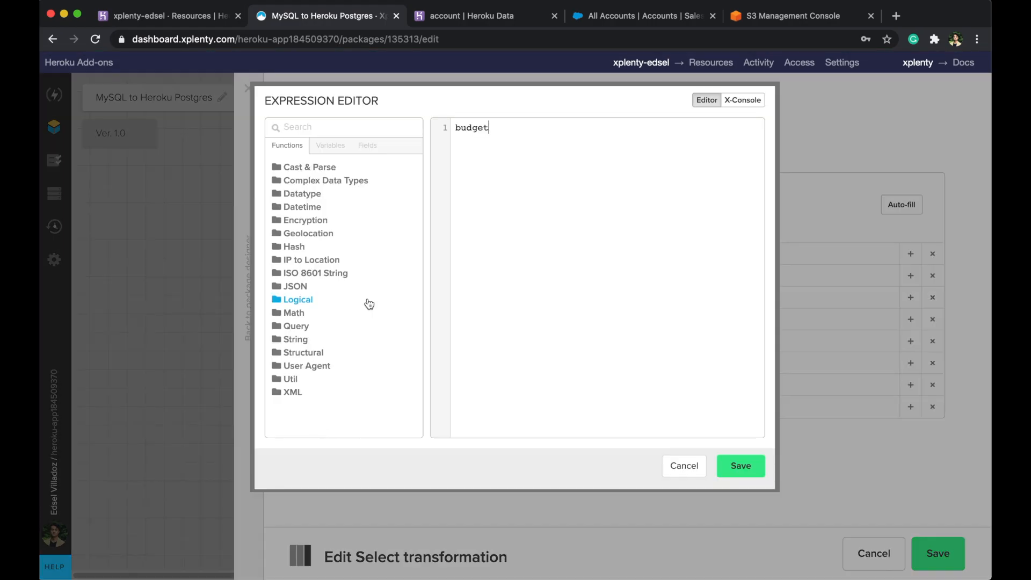
{"action": "left_click", "coordinate": [311, 173]}
{"action": "left_click", "coordinate": [311, 168]}
{"action": "left_click", "coordinate": [315, 181]}
{"action": "left_click", "coordinate": [314, 181]}
{"action": "left_click", "coordinate": [298, 340]}
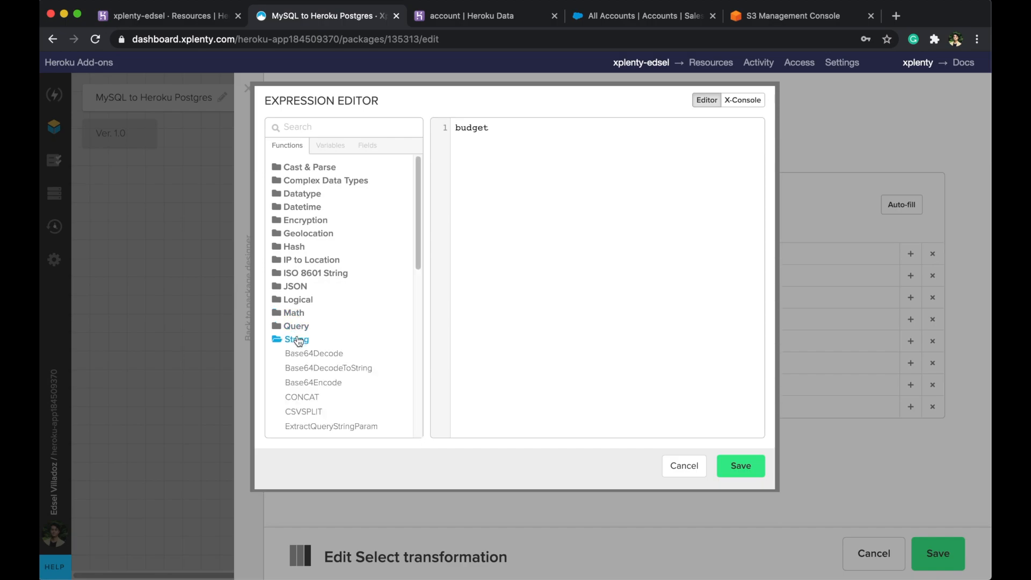
{"action": "scroll", "coordinate": [301, 342], "scroll_direction": "down", "scroll_amount": 3}
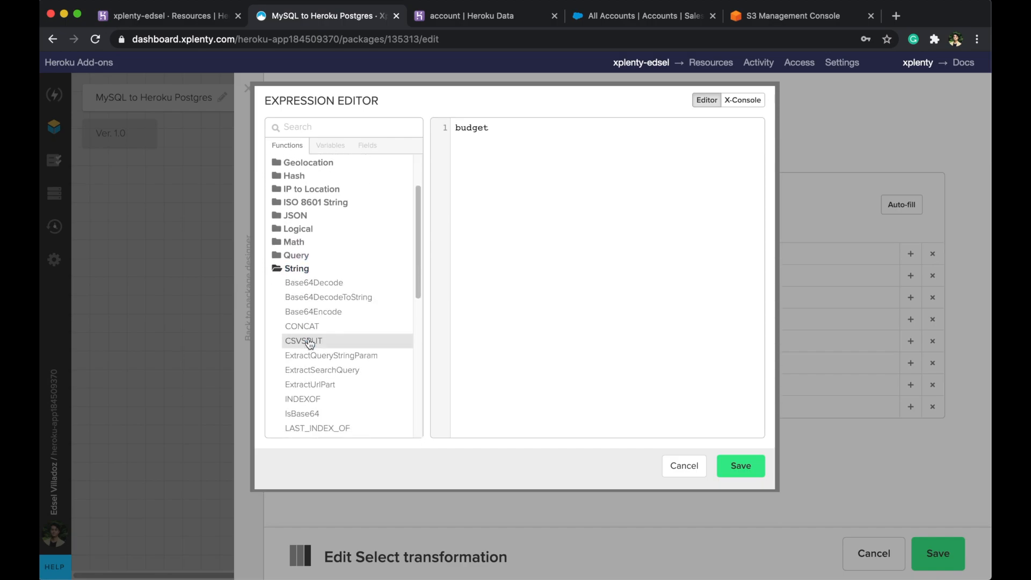
{"action": "scroll", "coordinate": [310, 343], "scroll_direction": "up", "scroll_amount": 3}
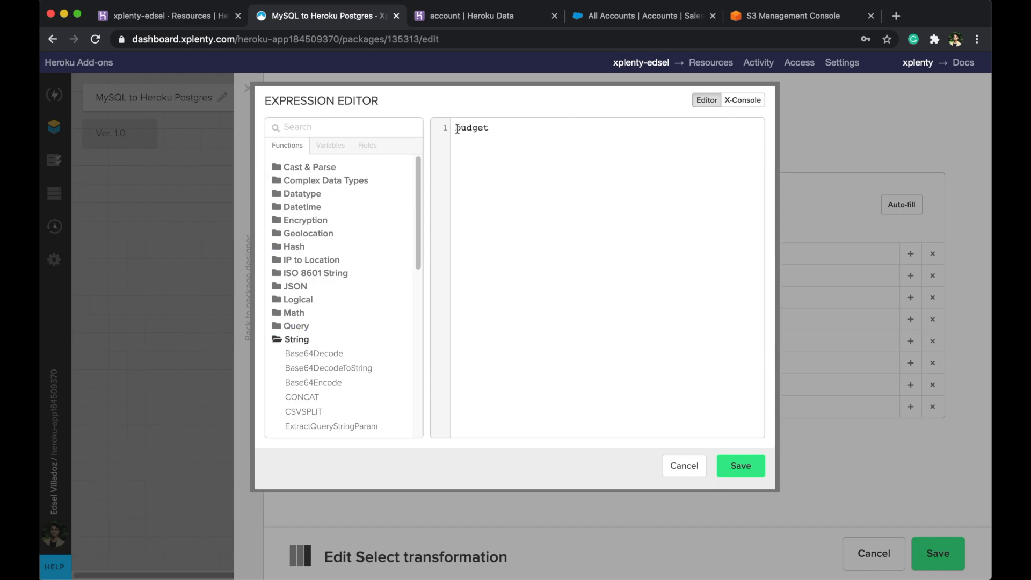
- Build ROUND(budget/rate) using the ROUND function and rate field, and save it
{"action": "left_click", "coordinate": [378, 127]}
{"action": "type", "text": "round"}
{"action": "mouse_move", "coordinate": [305, 188]}
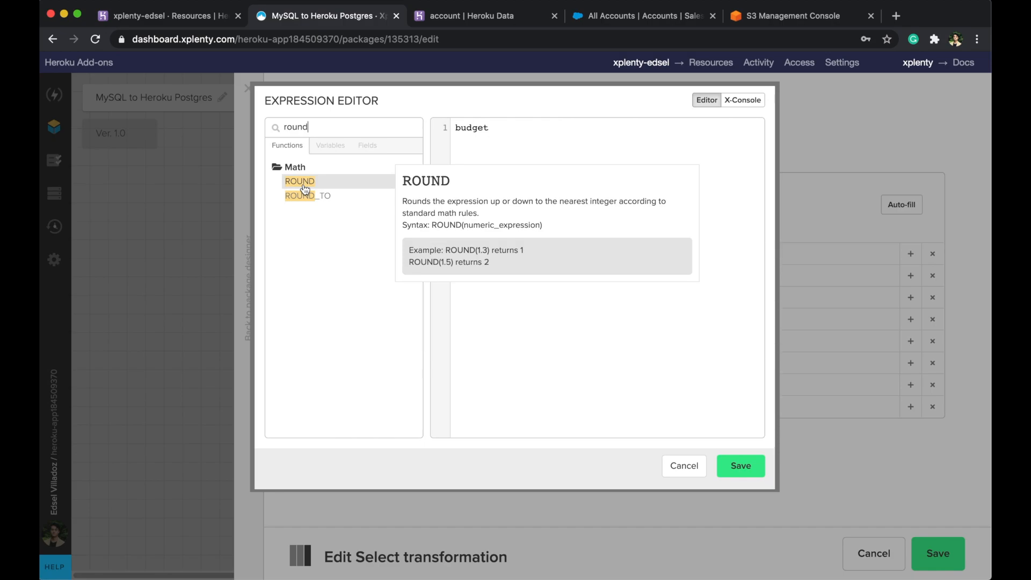
{"action": "double_click", "coordinate": [305, 183]}
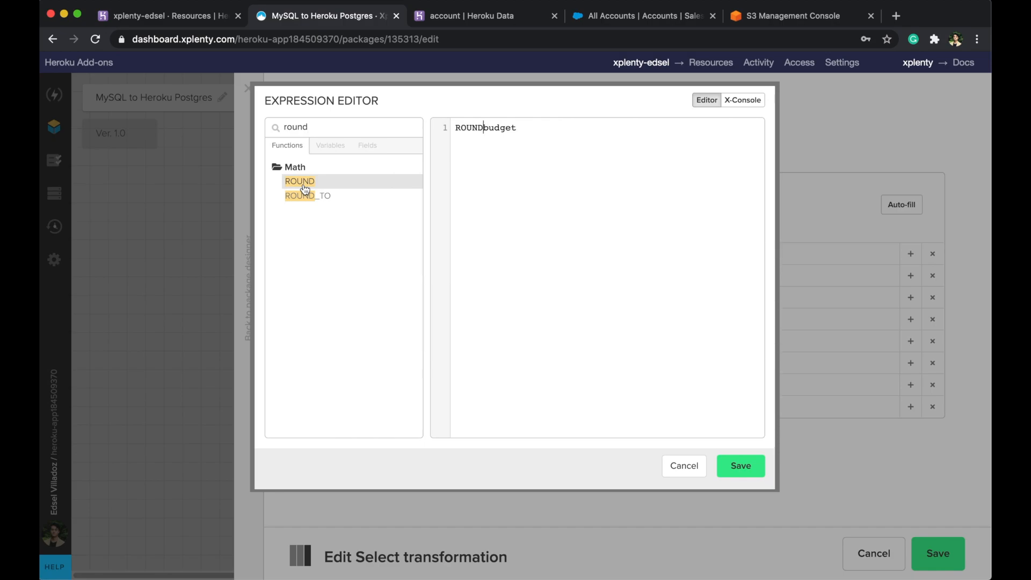
{"action": "type", "text": "("}
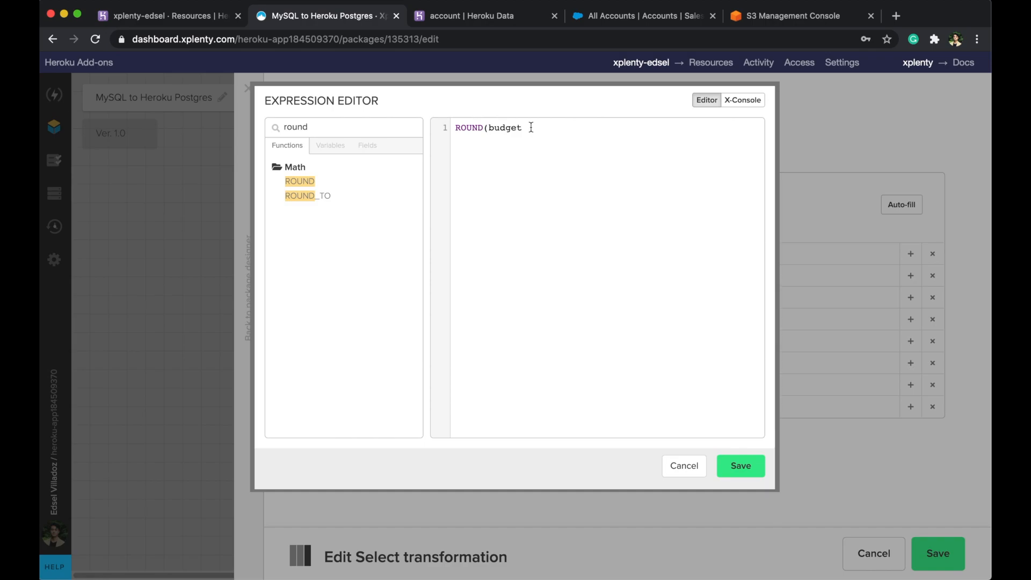
{"action": "type", "text": "/"}
{"action": "left_click_drag", "start_coordinate": [344, 129], "coordinate": [282, 129]}
{"action": "key", "text": "BackSpace"}
{"action": "left_click", "coordinate": [373, 148]}
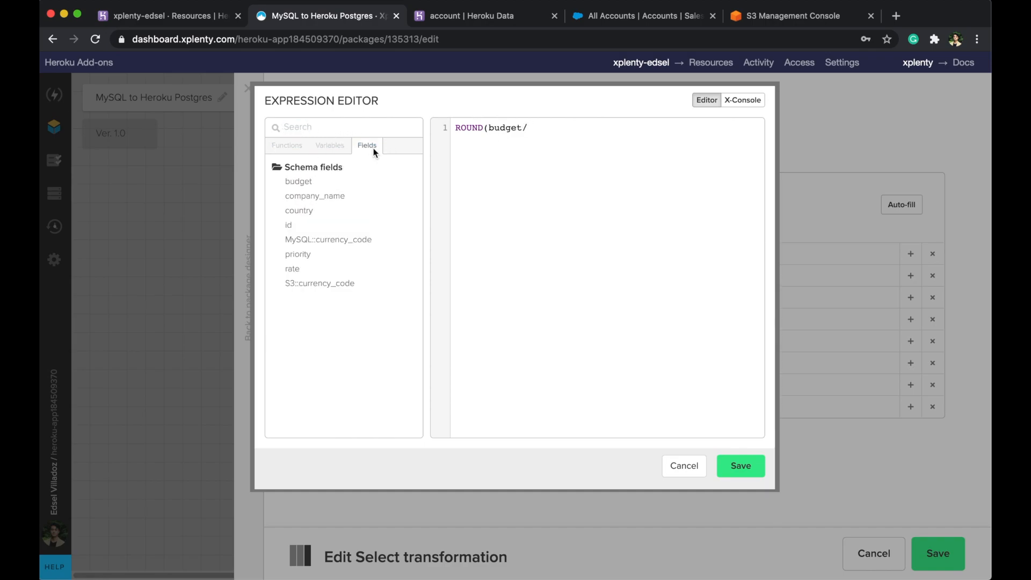
{"action": "left_click", "coordinate": [293, 269]}
{"action": "type", "text": ")"}
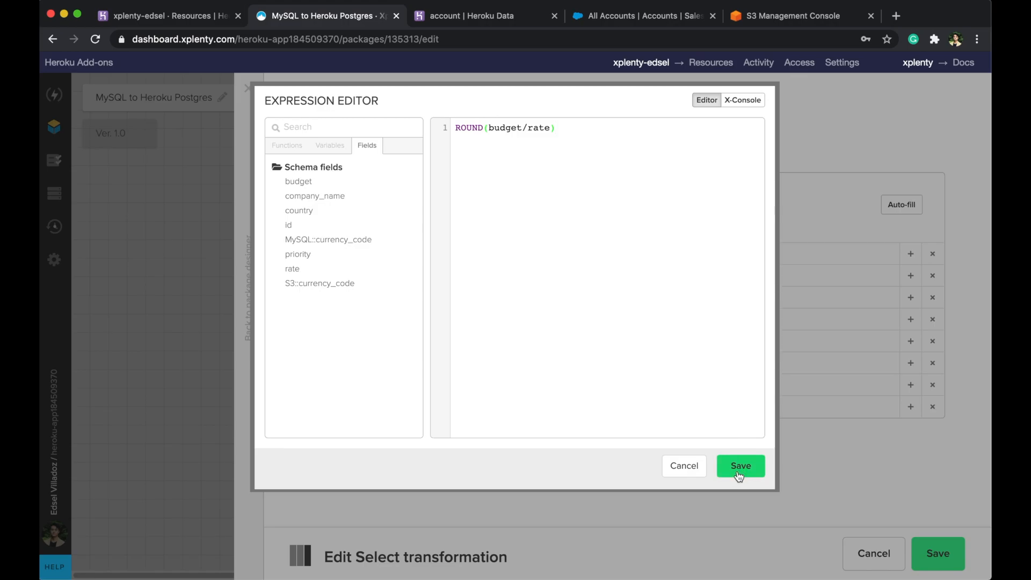
{"action": "left_click", "coordinate": [739, 475]}
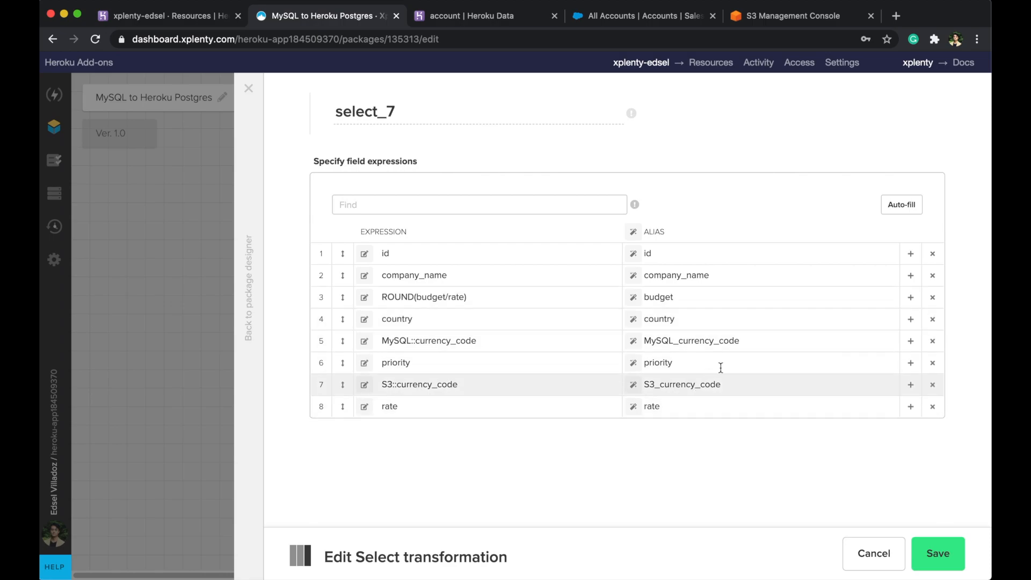
- Remove MySQL_currency_code and change the sixth field's expression to 'USD'
{"action": "left_click", "coordinate": [933, 341]}
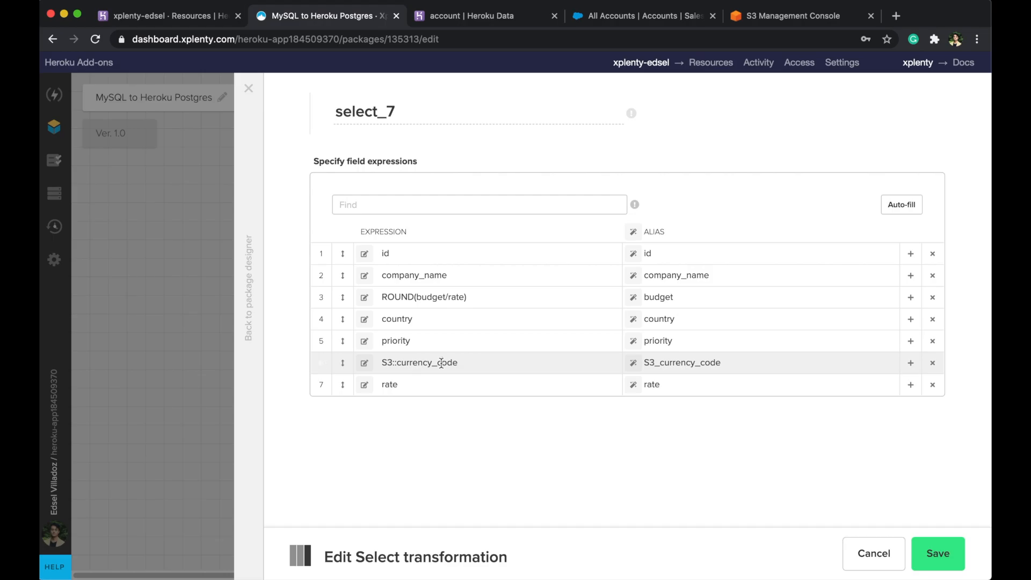
{"action": "left_click", "coordinate": [365, 363]}
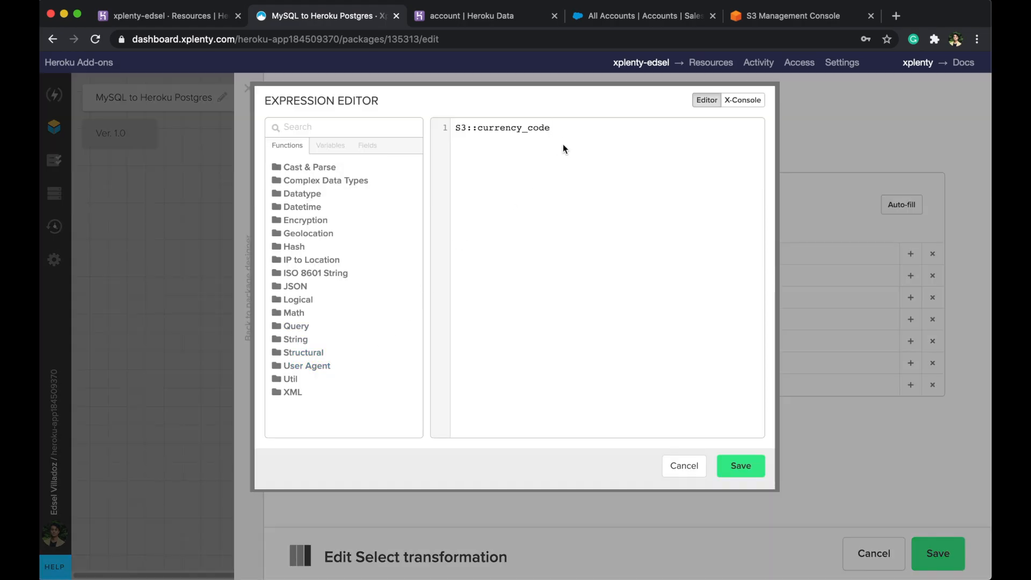
{"action": "left_click_drag", "start_coordinate": [563, 144], "coordinate": [441, 125]}
{"action": "type", "text": "'USD'"}
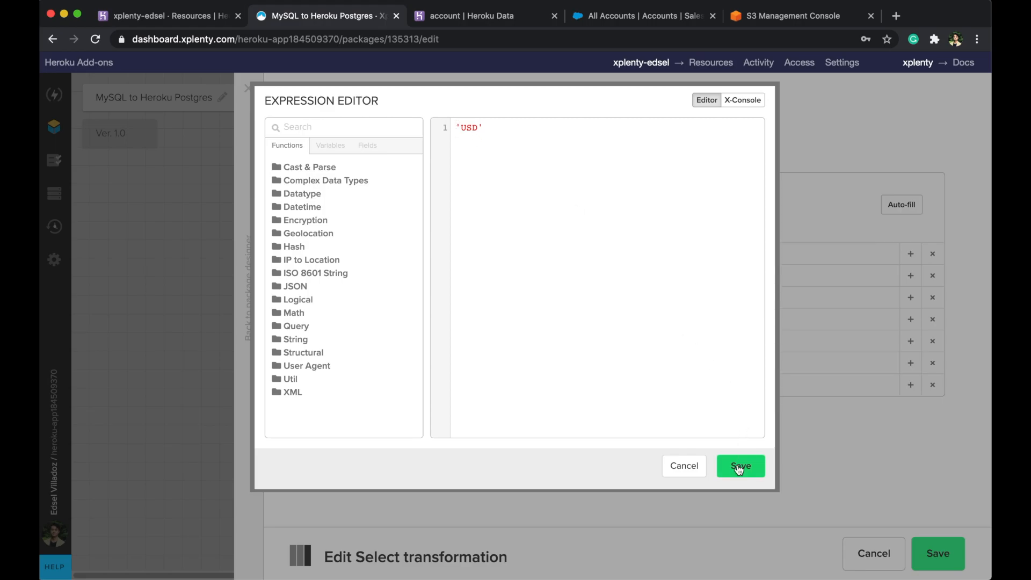
{"action": "left_click", "coordinate": [738, 466]}
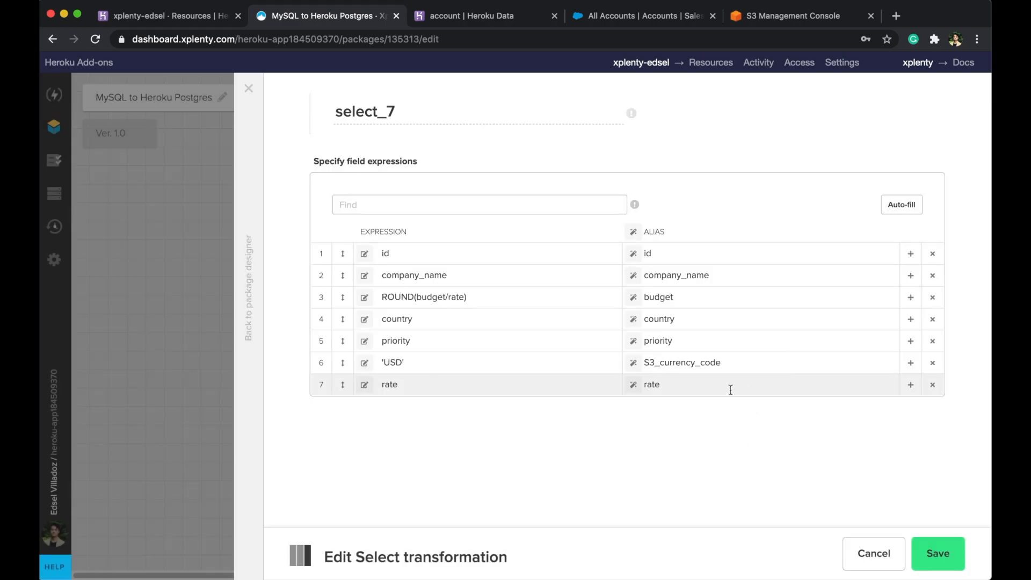
- Shorten the alias S3_currency_code to currency_code and save select_7
{"action": "left_click_drag", "start_coordinate": [661, 364], "coordinate": [643, 363]}
{"action": "key", "text": "BackSpace"}
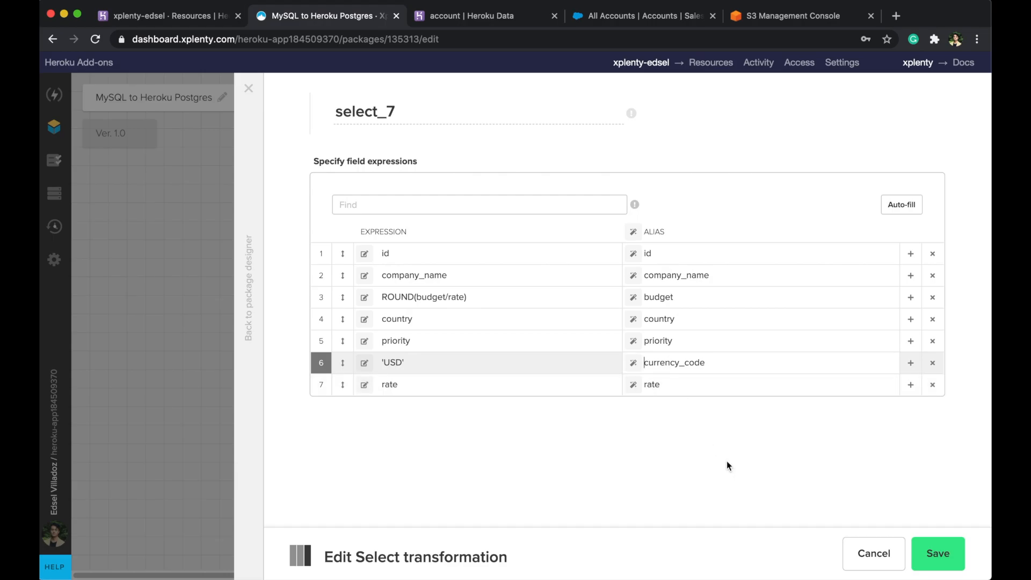
{"action": "left_click", "coordinate": [935, 554]}
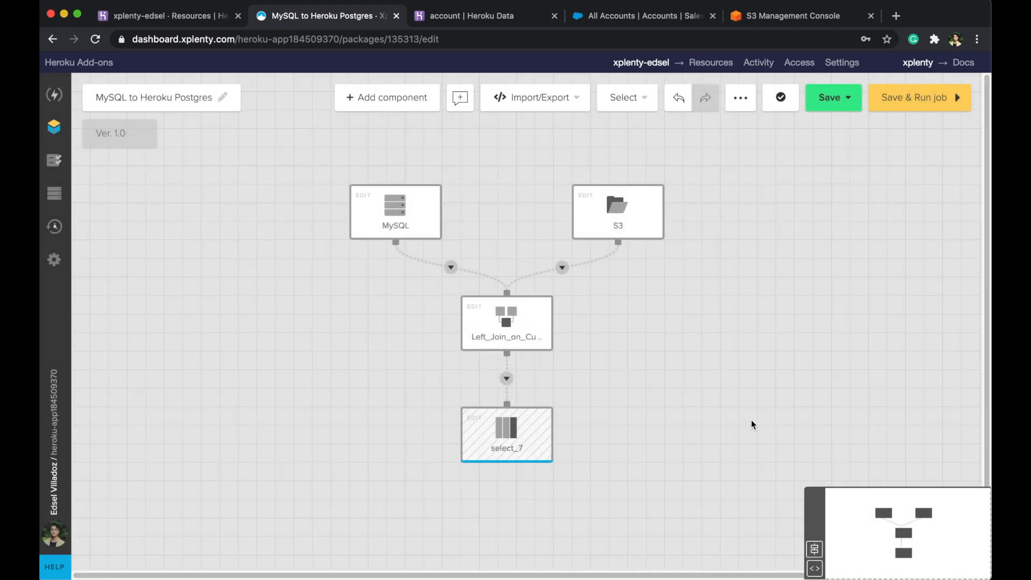
- Rename select_7 to conversion, save, and add a Database destination below it
{"action": "scroll", "coordinate": [681, 439], "scroll_direction": "down", "scroll_amount": 1}
{"action": "left_click", "coordinate": [498, 408]}
{"action": "left_click", "coordinate": [331, 117]}
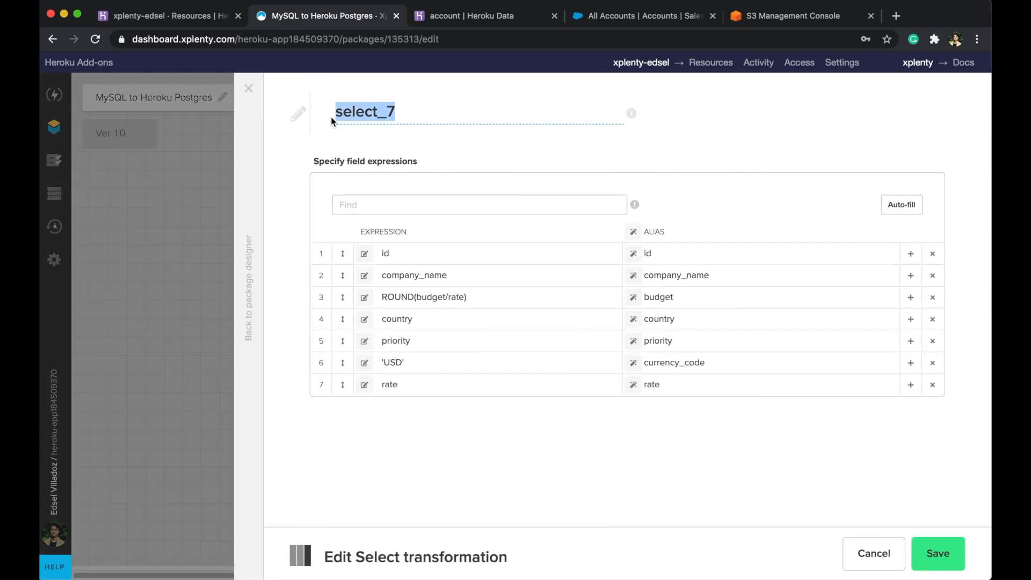
{"action": "type", "text": "cov"}
{"action": "key", "text": "BackSpace"}
{"action": "type", "text": "nv"}
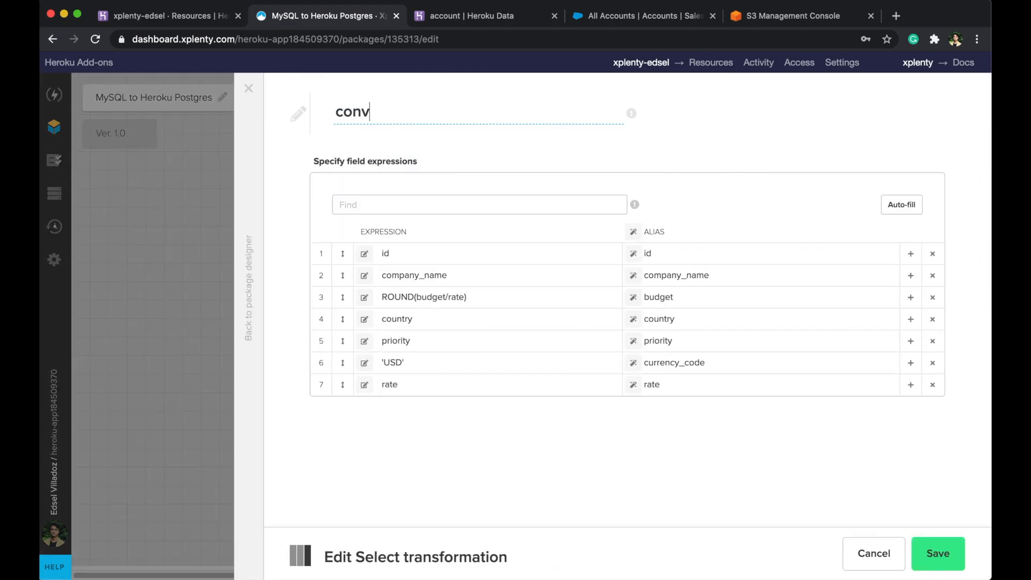
{"action": "type", "text": "ersion"}
{"action": "left_click", "coordinate": [938, 554]}
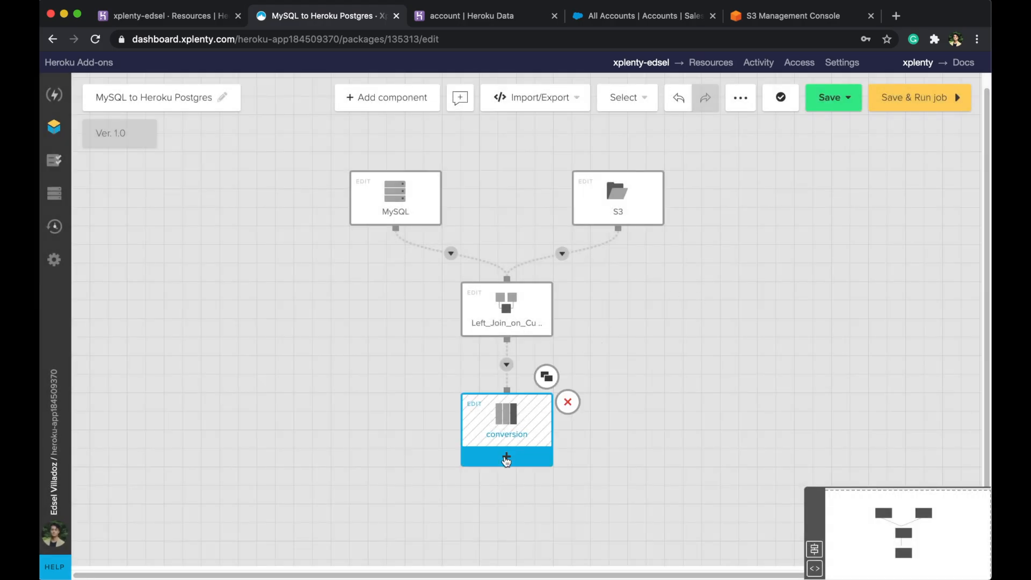
{"action": "left_click", "coordinate": [506, 458]}
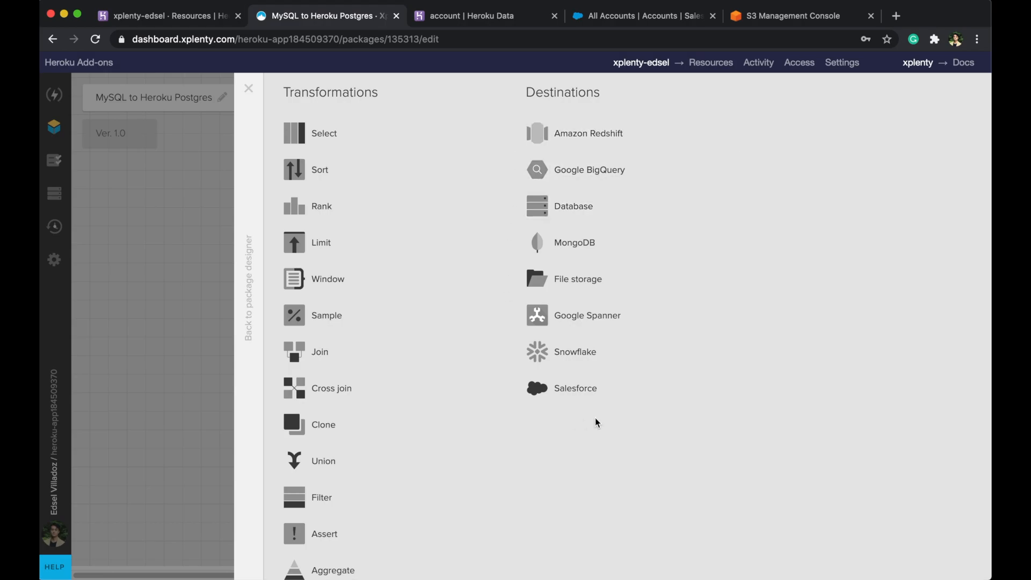
{"action": "left_click", "coordinate": [578, 211]}
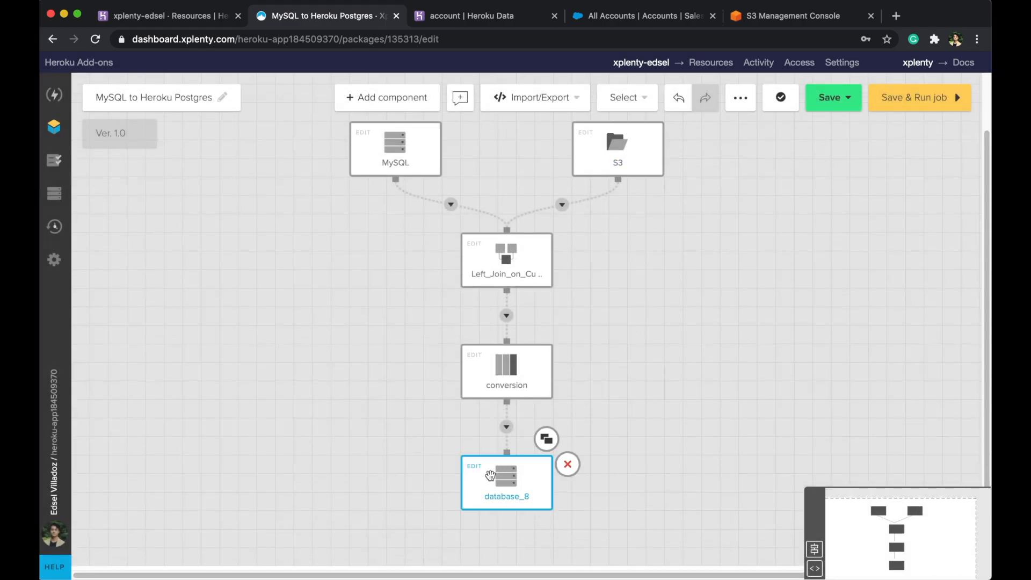
- Rename database_8 to Postgres and target the Heroku Postgres Connection
{"action": "left_click", "coordinate": [507, 529]}
{"action": "left_click_drag", "start_coordinate": [482, 119], "coordinate": [332, 113]}
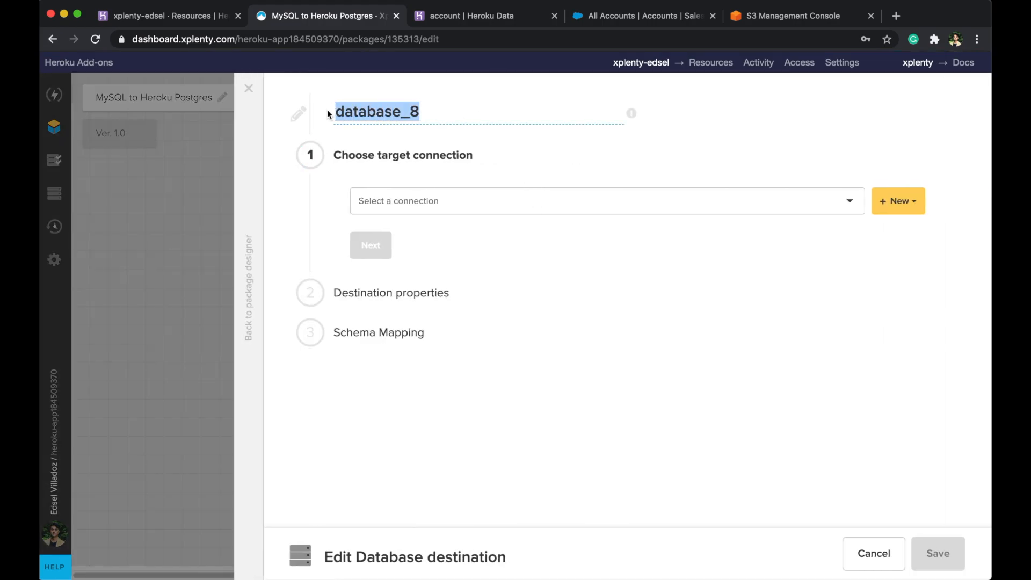
{"action": "type", "text": "Postgres"}
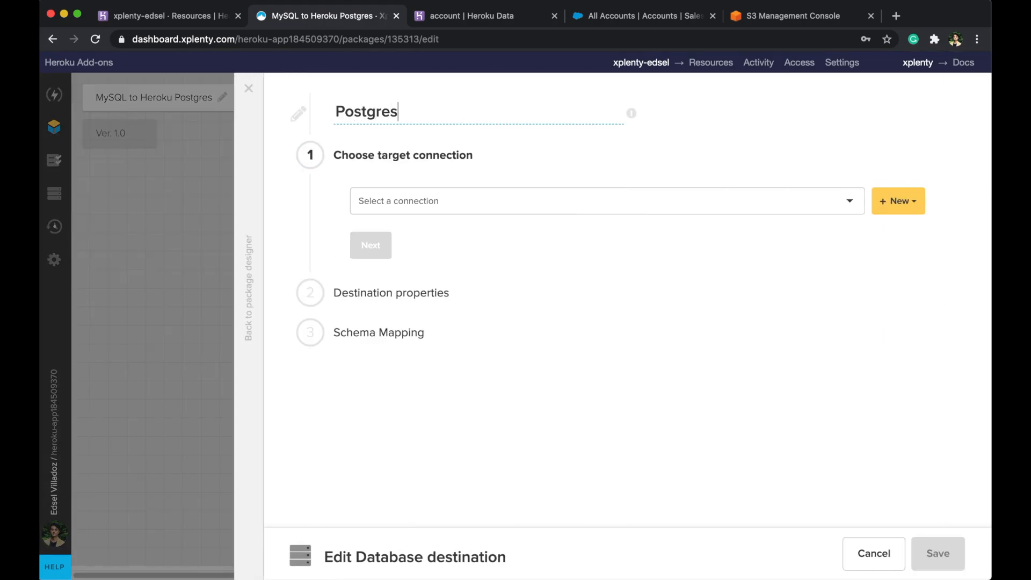
{"action": "left_click", "coordinate": [393, 201]}
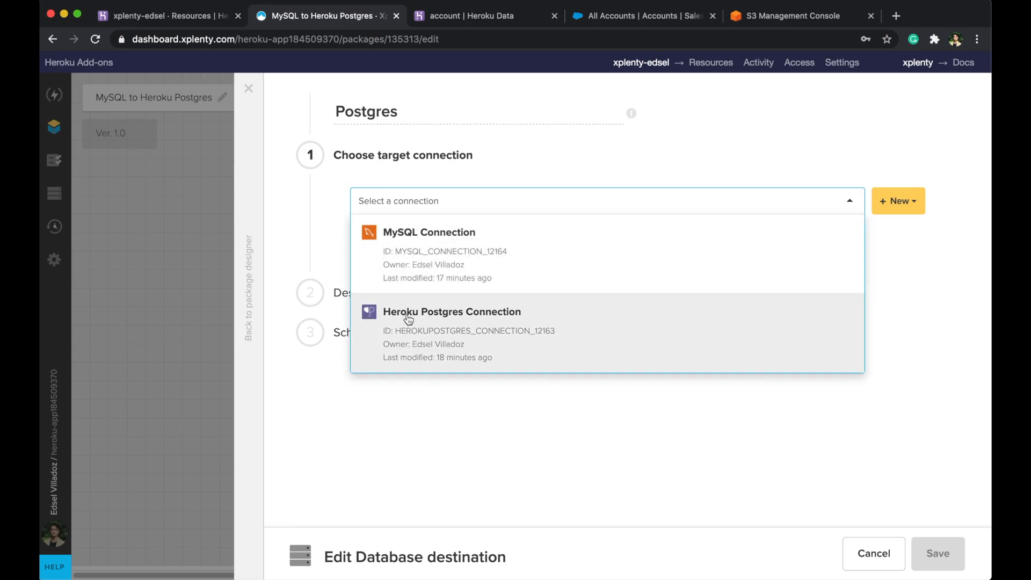
{"action": "left_click", "coordinate": [410, 316]}
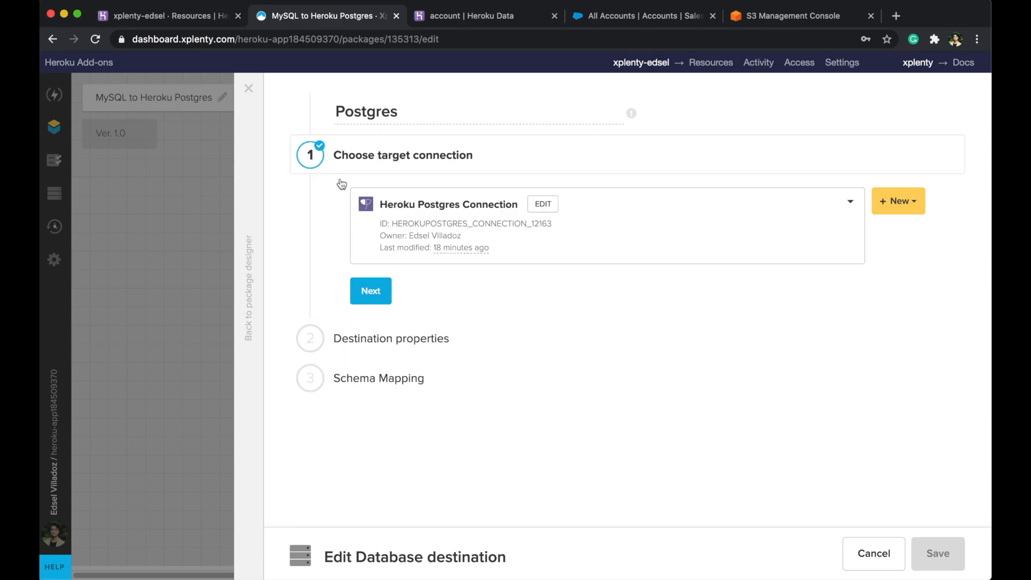
{"action": "left_click", "coordinate": [373, 294]}
- Set schema salesforce and table account, disabling automatic table and column creation
{"action": "scroll", "coordinate": [584, 262], "scroll_direction": "down", "scroll_amount": 1}
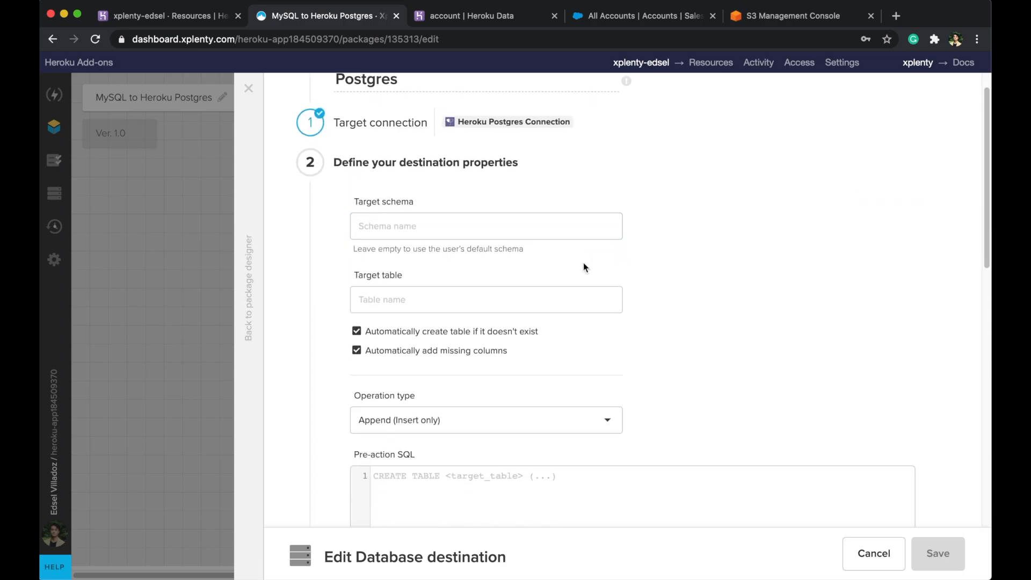
{"action": "type", "text": "sales"}
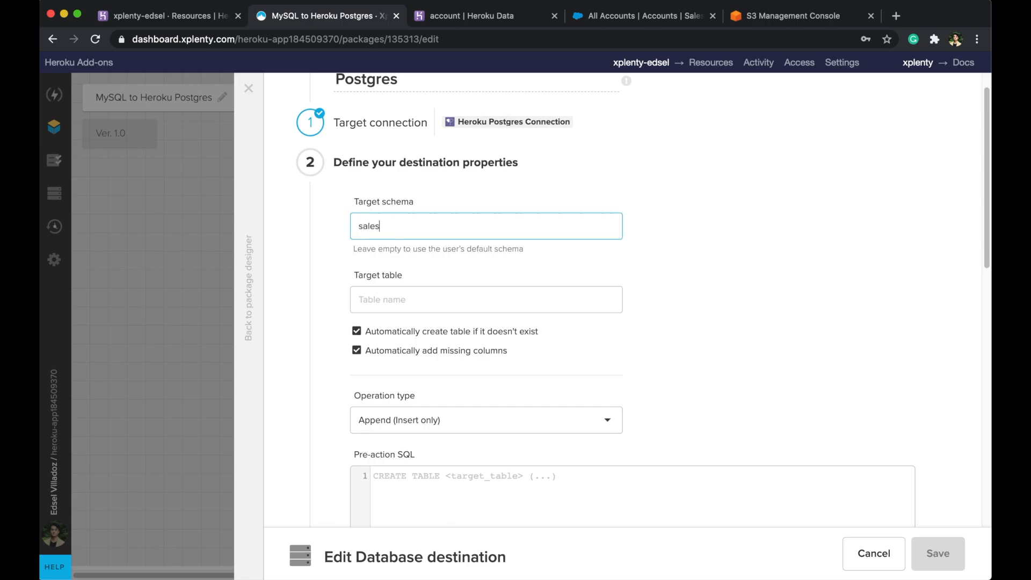
{"action": "type", "text": "force"}
{"action": "left_click", "coordinate": [510, 304]}
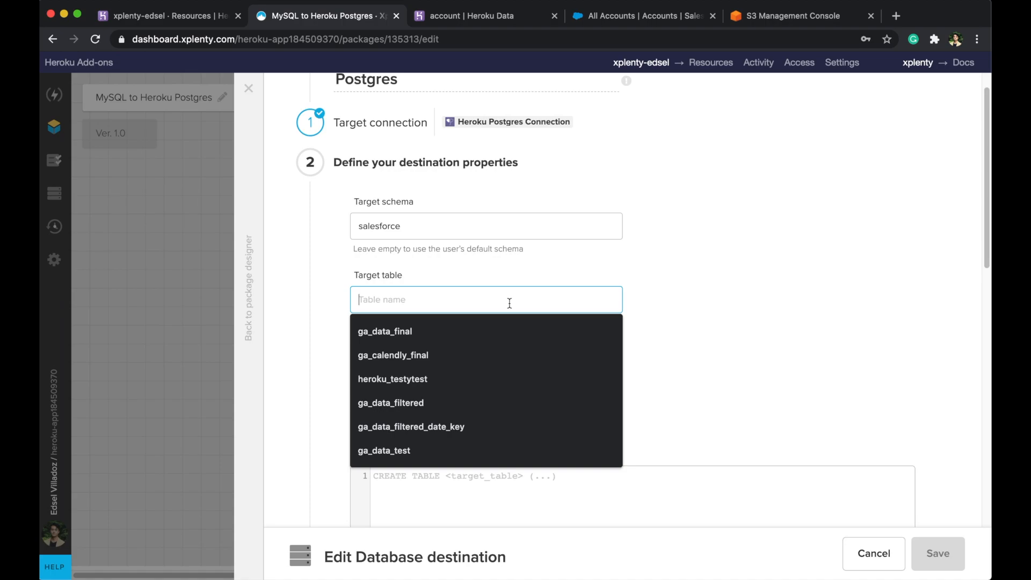
{"action": "type", "text": "account"}
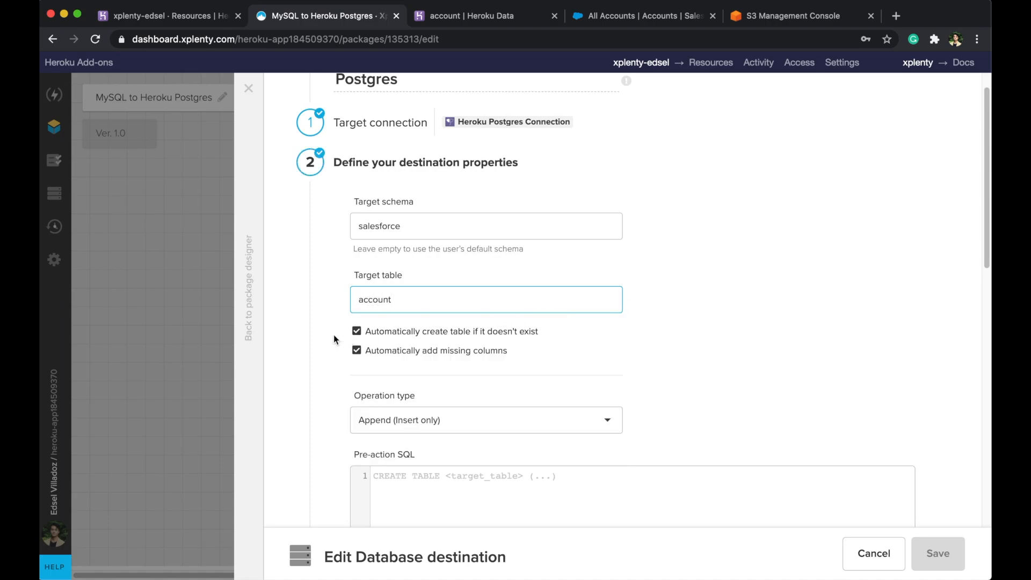
{"action": "left_click", "coordinate": [356, 332]}
{"action": "left_click", "coordinate": [355, 351]}
- Choose the Merge (update and insert) operation and move on to column mapping
{"action": "scroll", "coordinate": [313, 346], "scroll_direction": "down", "scroll_amount": 3}
{"action": "left_click", "coordinate": [412, 264]}
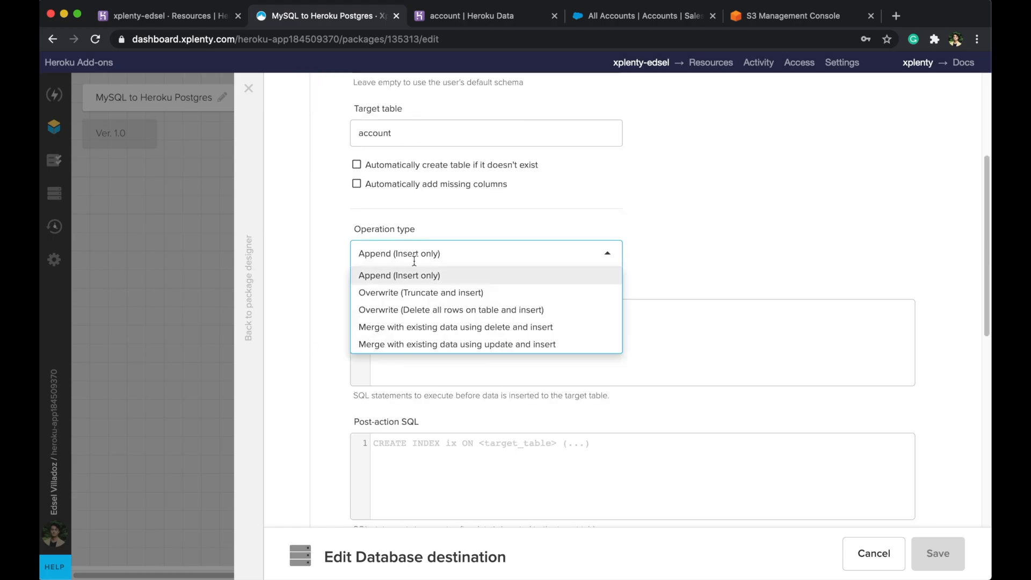
{"action": "left_click", "coordinate": [424, 343]}
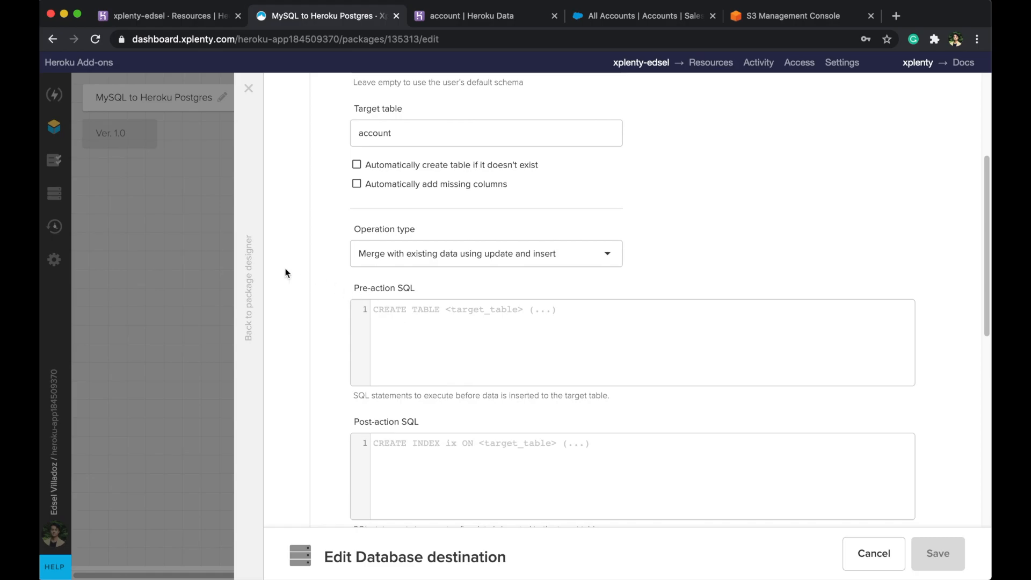
{"action": "scroll", "coordinate": [286, 272], "scroll_direction": "down", "scroll_amount": 2}
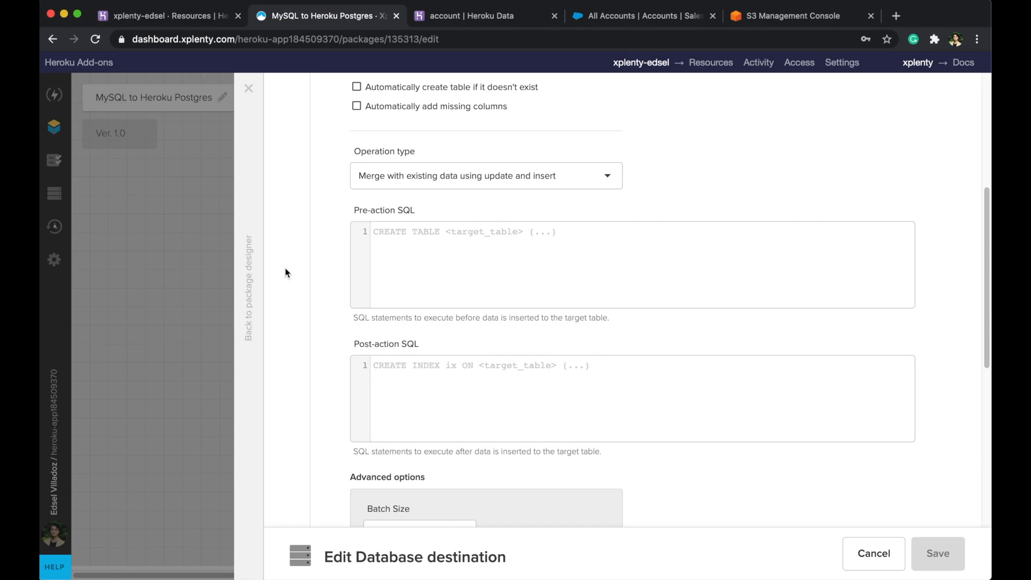
{"action": "scroll", "coordinate": [285, 272], "scroll_direction": "down", "scroll_amount": 1}
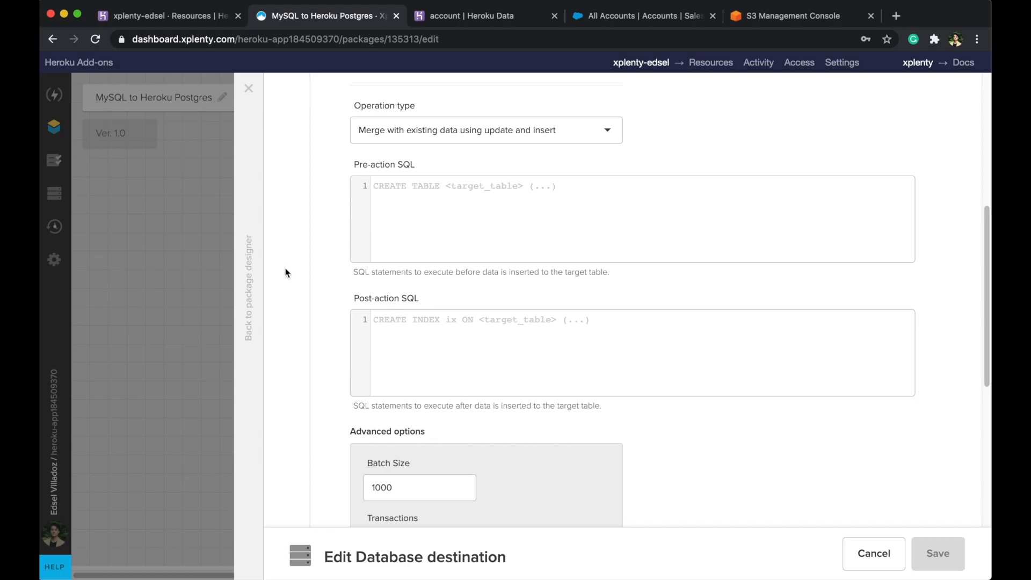
{"action": "scroll", "coordinate": [286, 269], "scroll_direction": "down", "scroll_amount": 5}
{"action": "scroll", "coordinate": [309, 296], "scroll_direction": "down", "scroll_amount": 2}
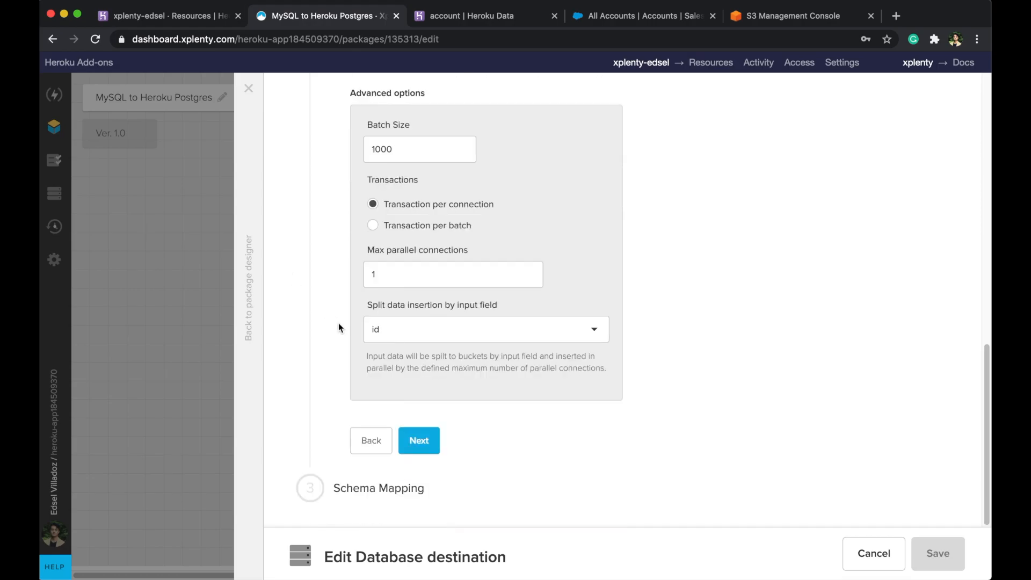
{"action": "left_click", "coordinate": [413, 439]}
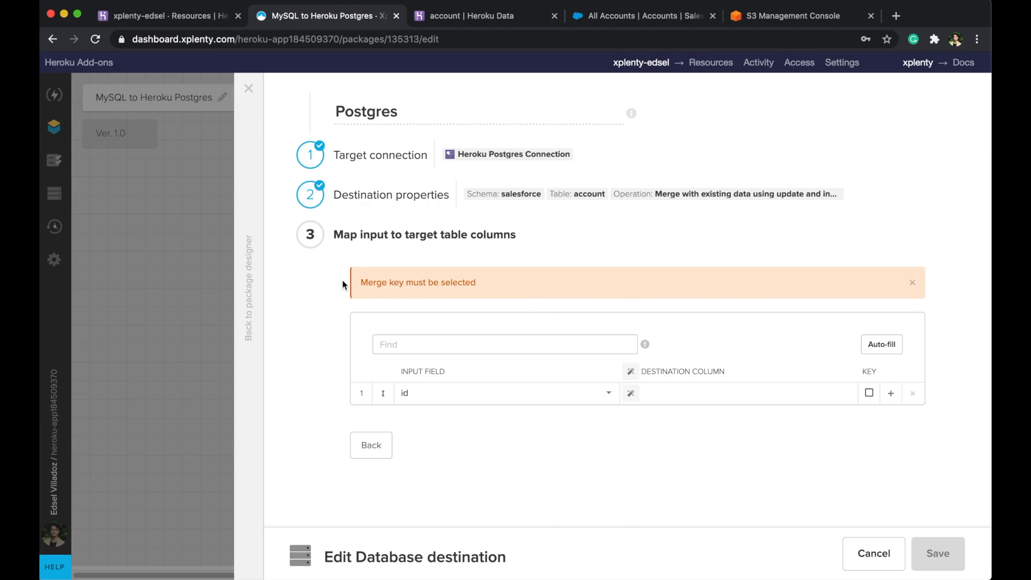
- Auto-fill the mapping, drop company_name, country, priority and rate, and make id the key
{"action": "left_click", "coordinate": [902, 343]}
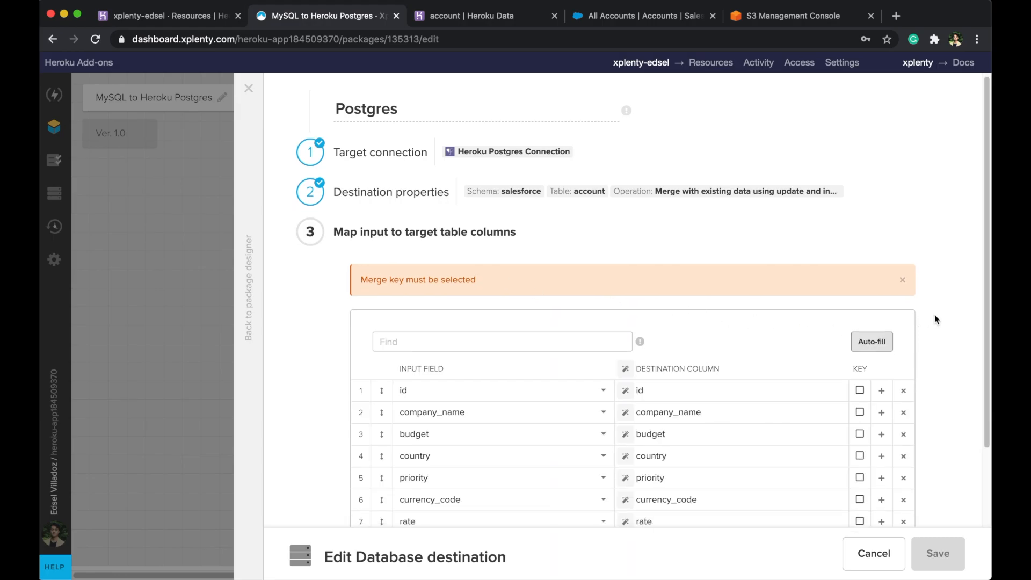
{"action": "scroll", "coordinate": [935, 314], "scroll_direction": "down", "scroll_amount": 2}
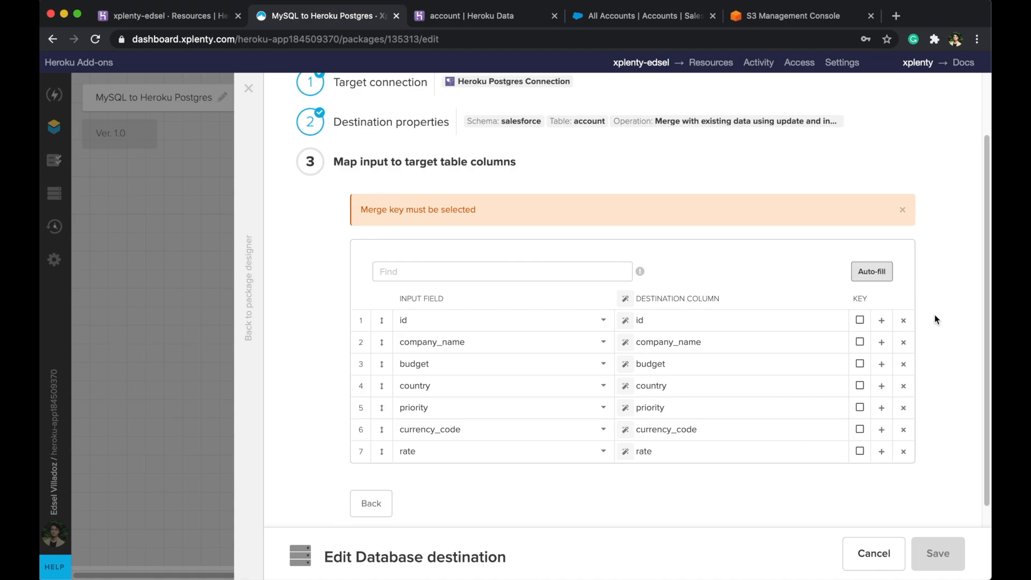
{"action": "left_click", "coordinate": [903, 344]}
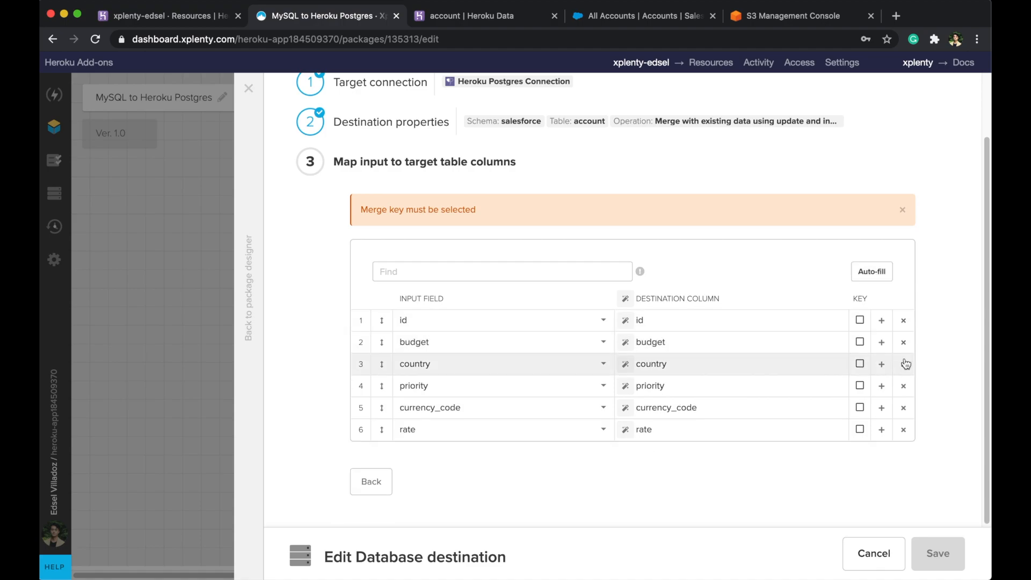
{"action": "left_click", "coordinate": [907, 364]}
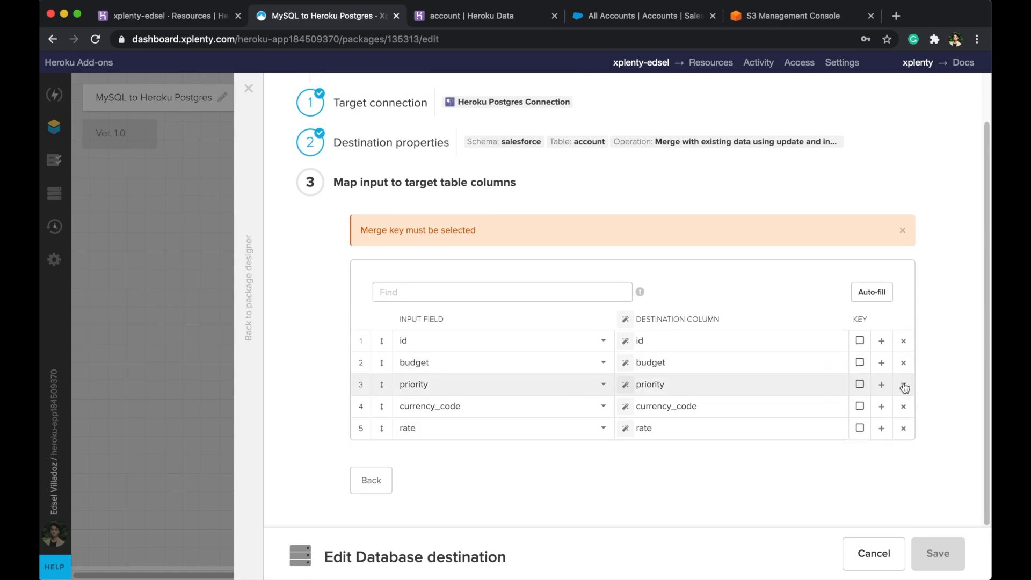
{"action": "left_click", "coordinate": [906, 385]}
{"action": "left_click", "coordinate": [902, 428]}
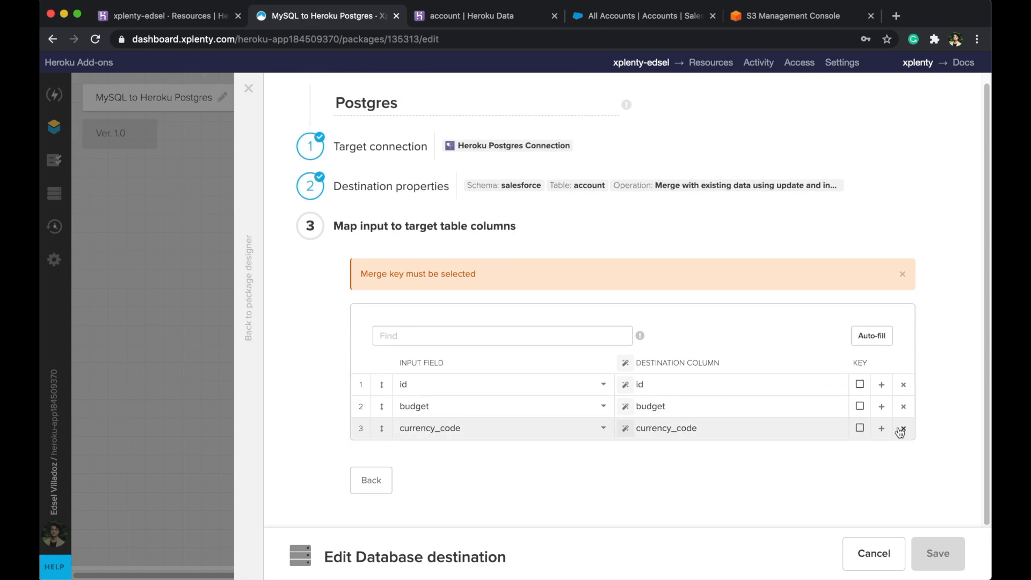
{"action": "left_click", "coordinate": [860, 384]}
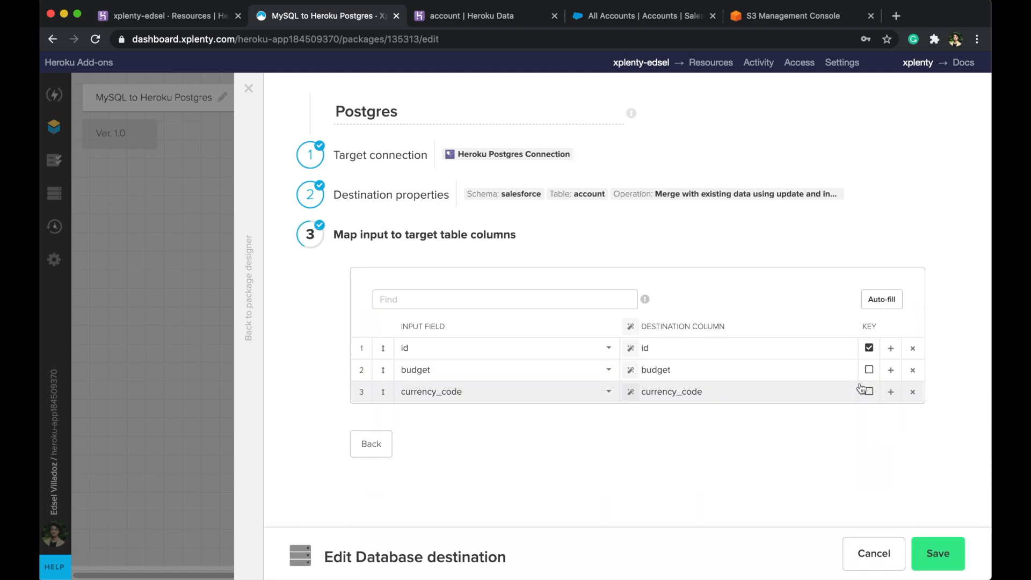
- Map id to sfid, budget to deal_size__c, currency_code to currency__c, and save
{"action": "left_click", "coordinate": [642, 348]}
{"action": "type", "text": "sf"}
{"action": "left_click_drag", "start_coordinate": [671, 370], "coordinate": [641, 375]}
{"action": "type", "text": "deal"}
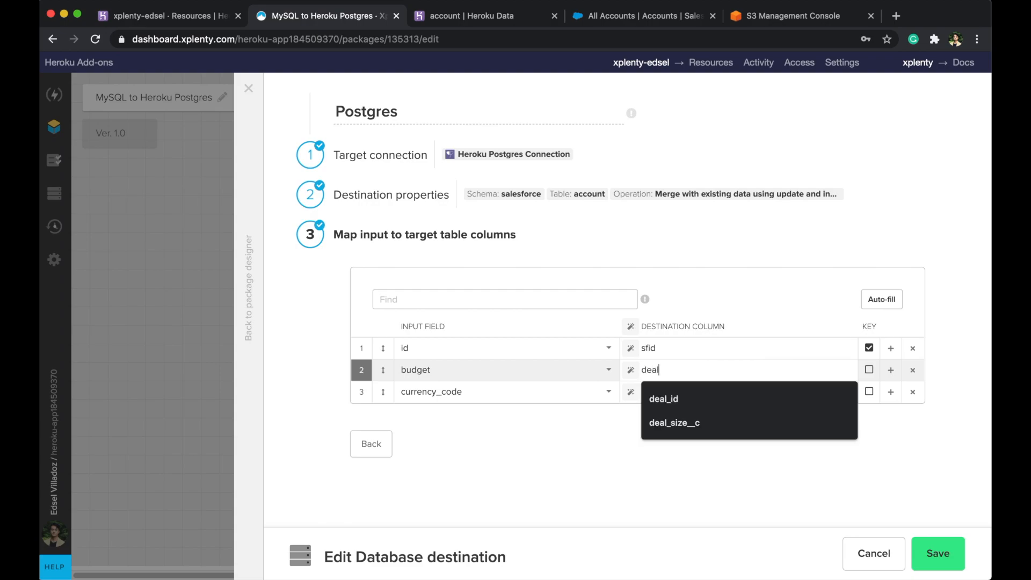
{"action": "left_click", "coordinate": [657, 425]}
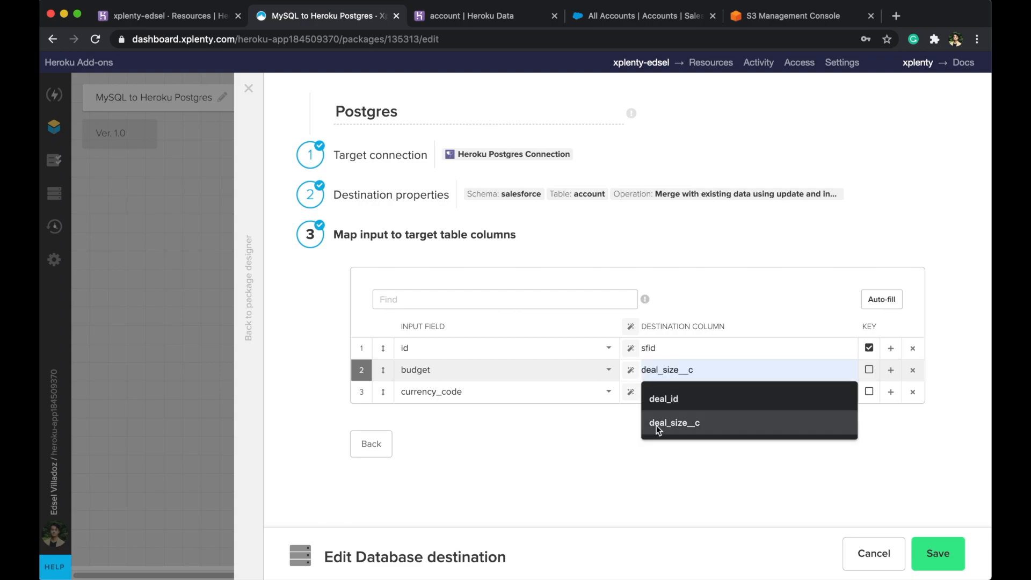
{"action": "left_click", "coordinate": [708, 394]}
{"action": "double_click", "coordinate": [711, 391]}
{"action": "type", "text": "cur"}
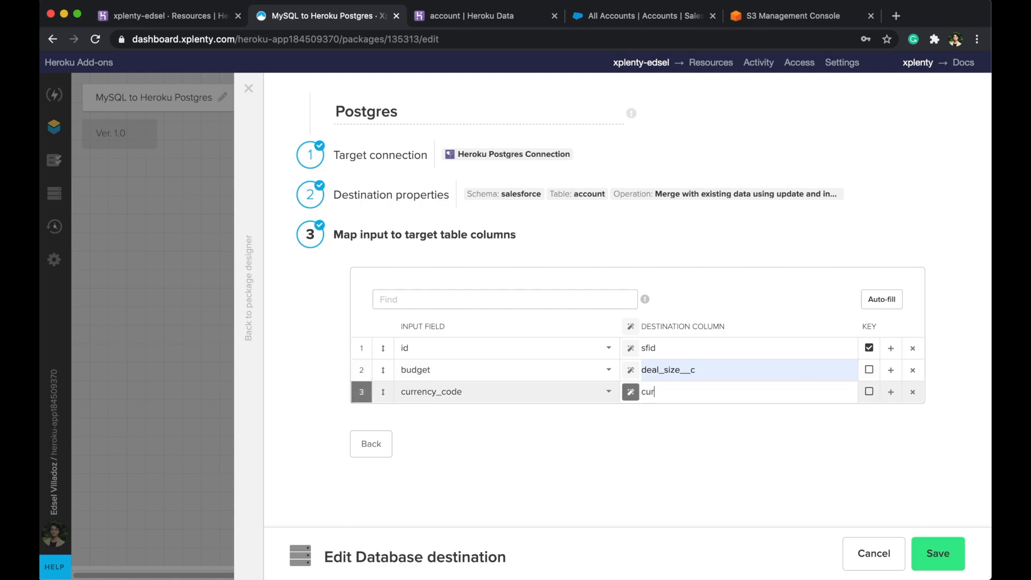
{"action": "type", "text": "rency__c"}
{"action": "left_click", "coordinate": [711, 450]}
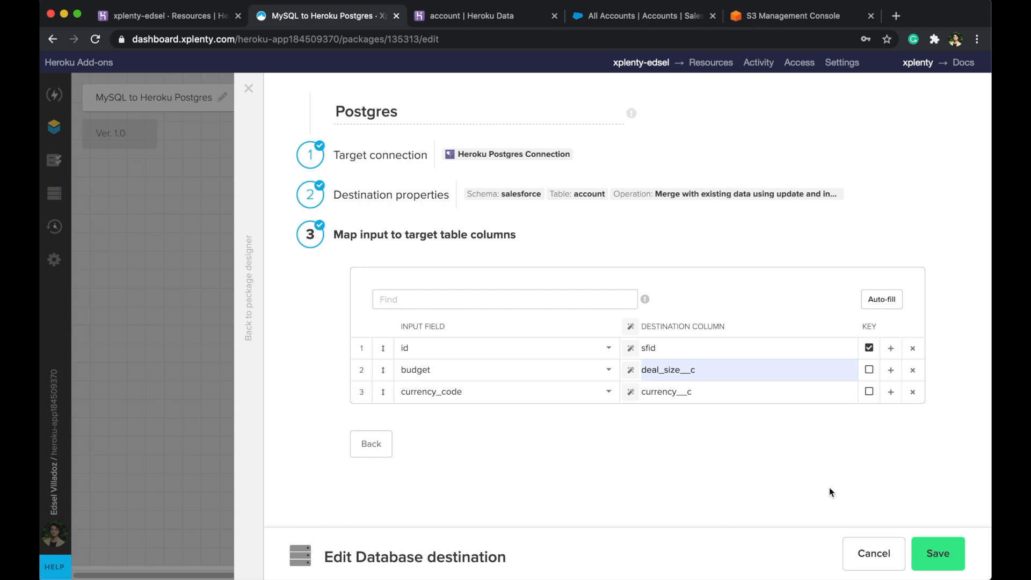
{"action": "left_click", "coordinate": [931, 546]}
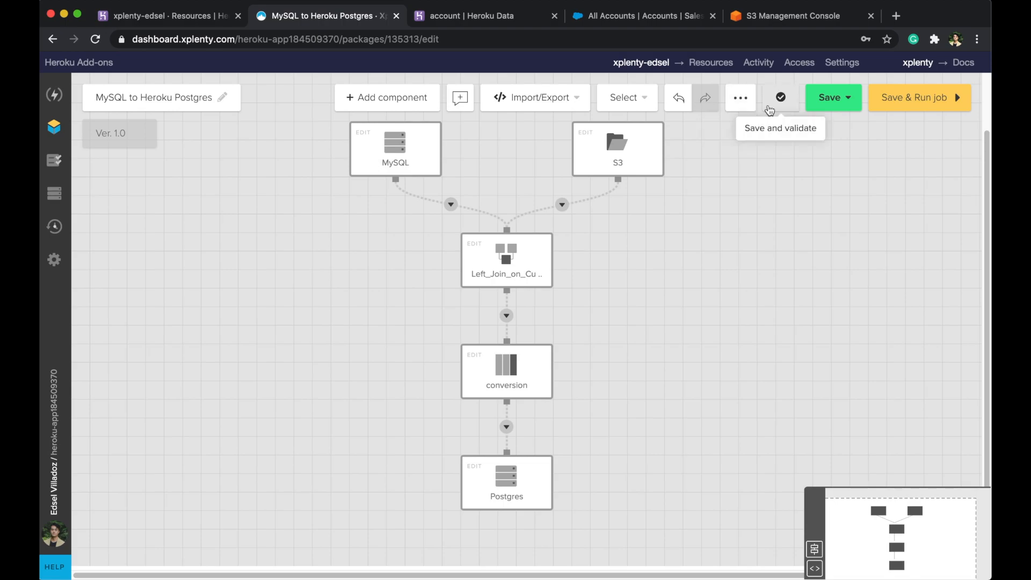
- Save and validate the package, then close the no-errors validation dialog
{"action": "left_click", "coordinate": [780, 107]}
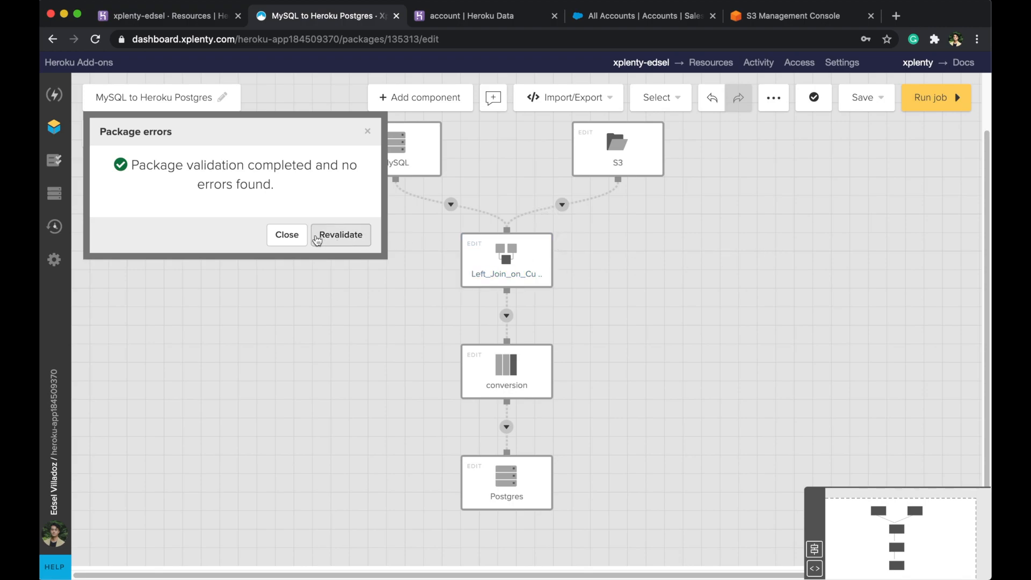
{"action": "left_click", "coordinate": [287, 237]}
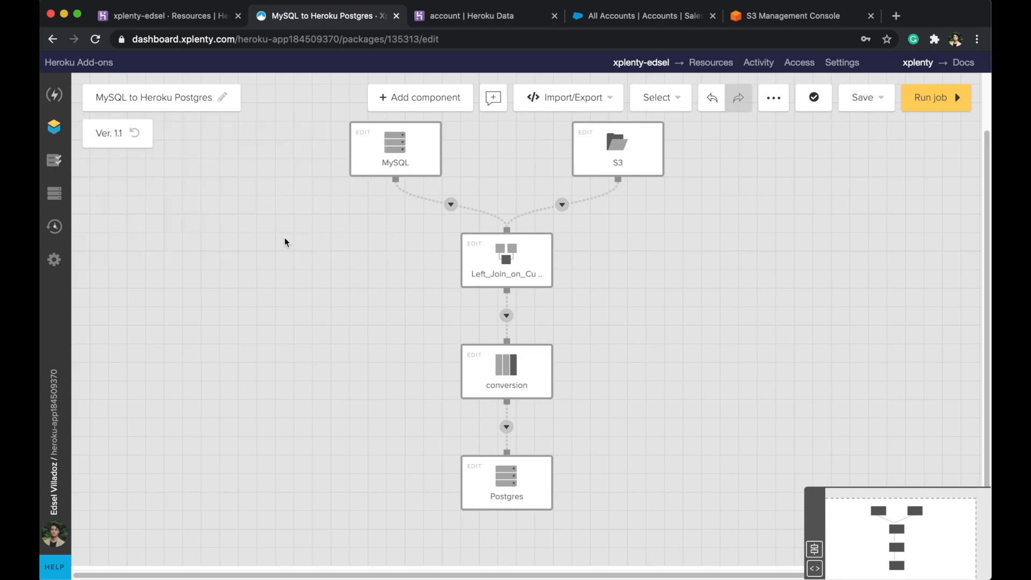
{"action": "left_click", "coordinate": [112, 132]}
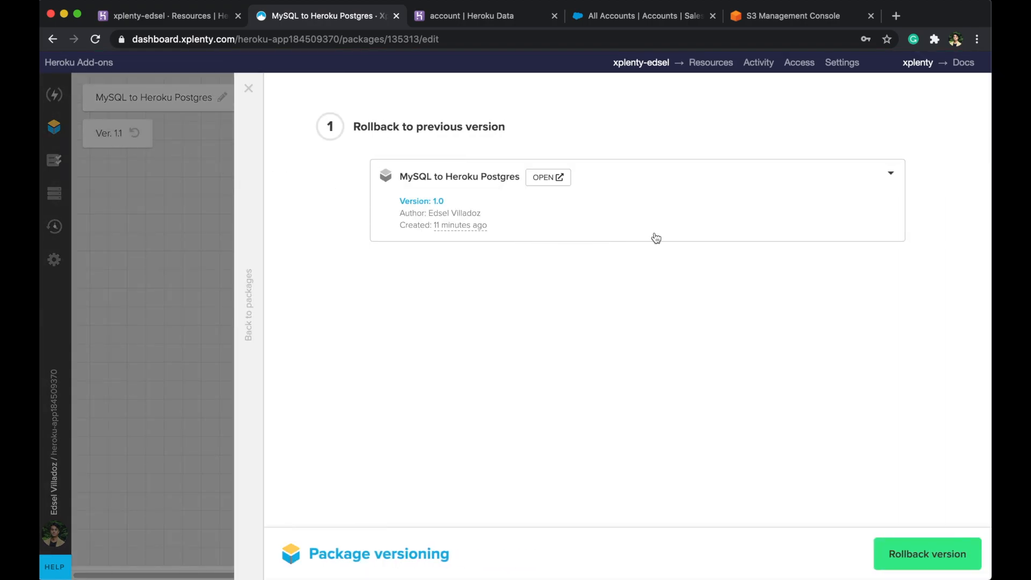
{"action": "left_click", "coordinate": [882, 172]}
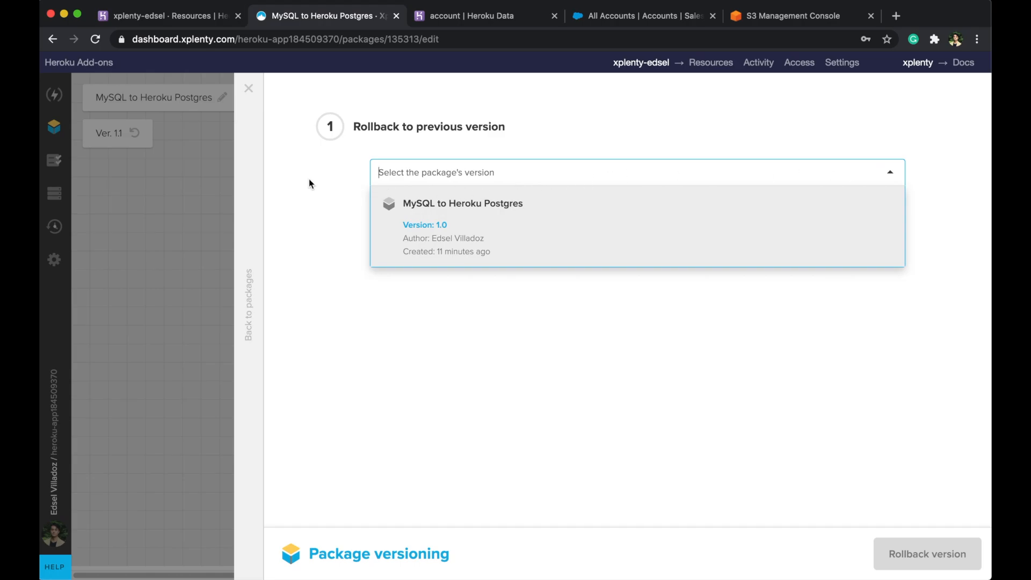
{"action": "left_click", "coordinate": [260, 176]}
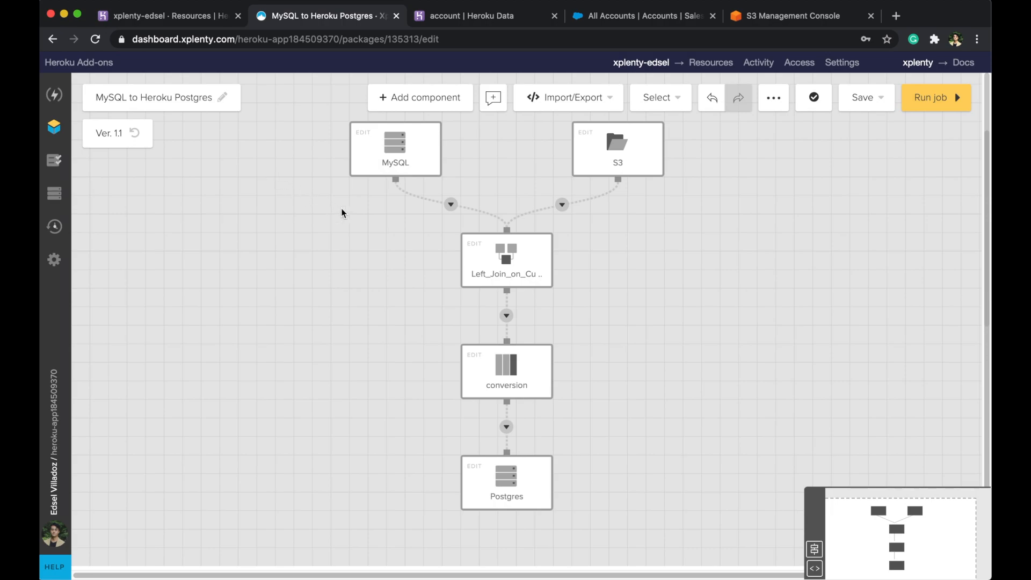
{"action": "left_click", "coordinate": [866, 98]}
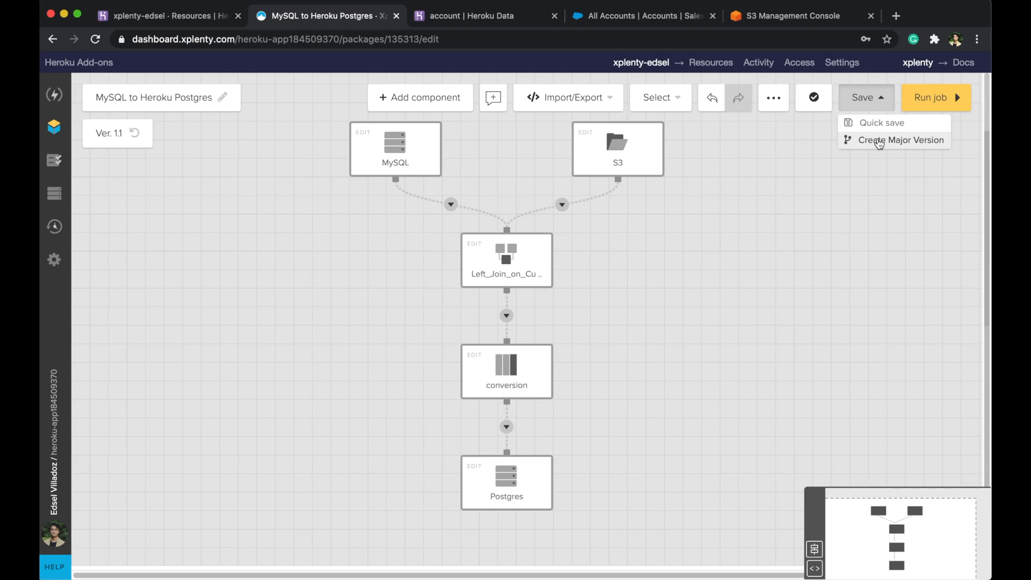
- Review the package's System variables, then start running the job on a new cluster
{"action": "left_click", "coordinate": [780, 99]}
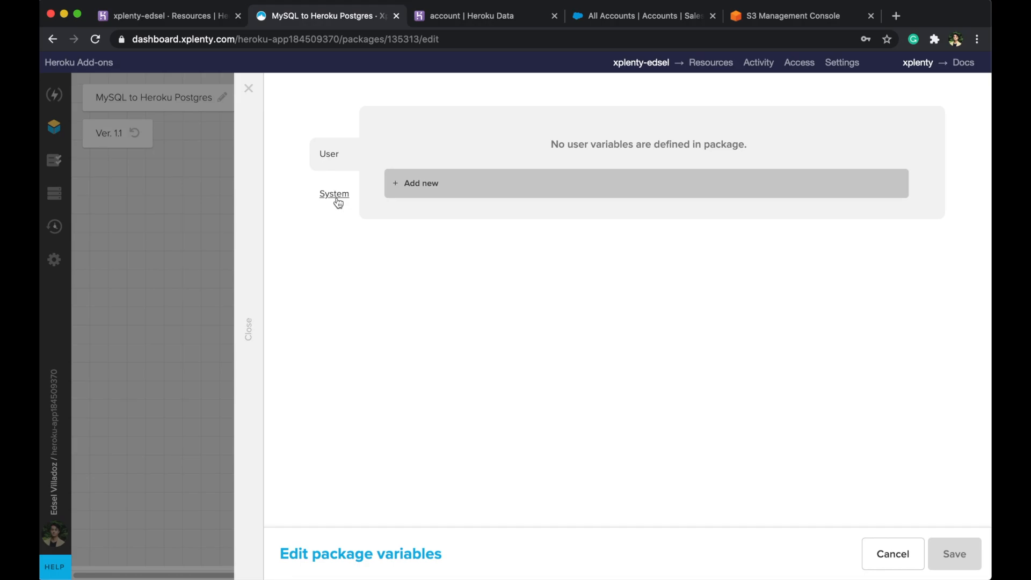
{"action": "left_click", "coordinate": [334, 195]}
{"action": "scroll", "coordinate": [538, 236], "scroll_direction": "down", "scroll_amount": 15}
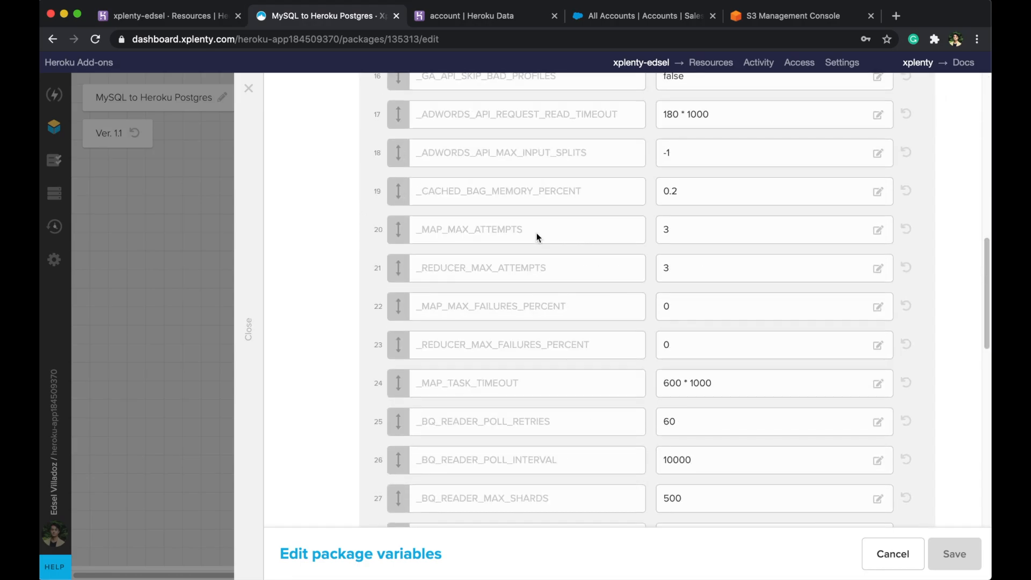
{"action": "left_click", "coordinate": [255, 274]}
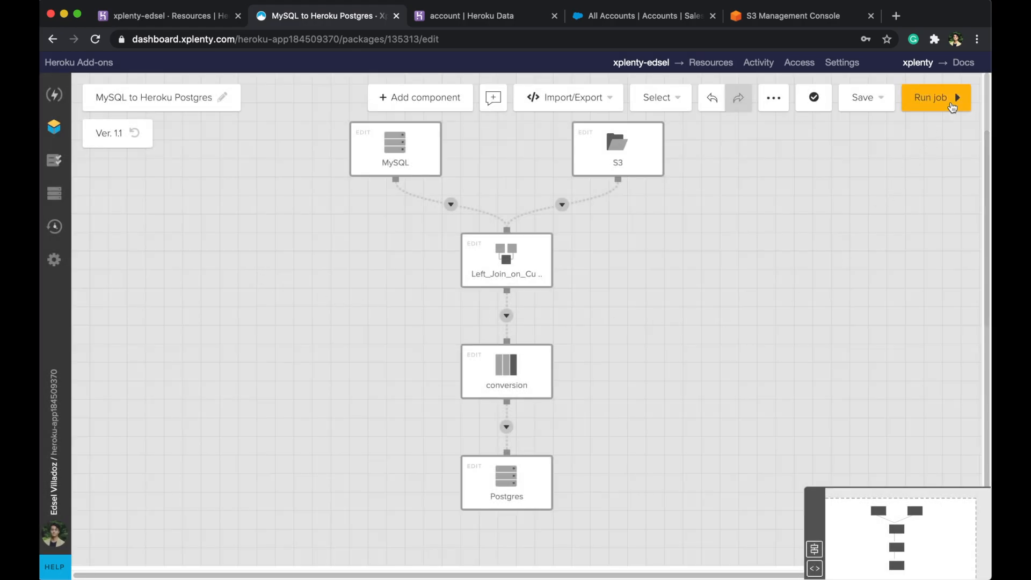
{"action": "left_click", "coordinate": [937, 97]}
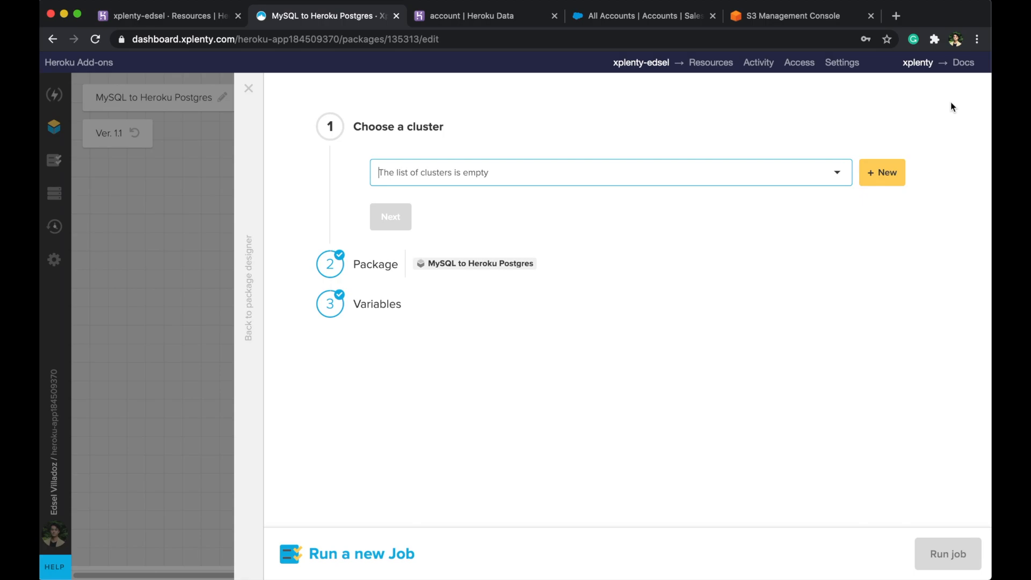
{"action": "left_click", "coordinate": [884, 175]}
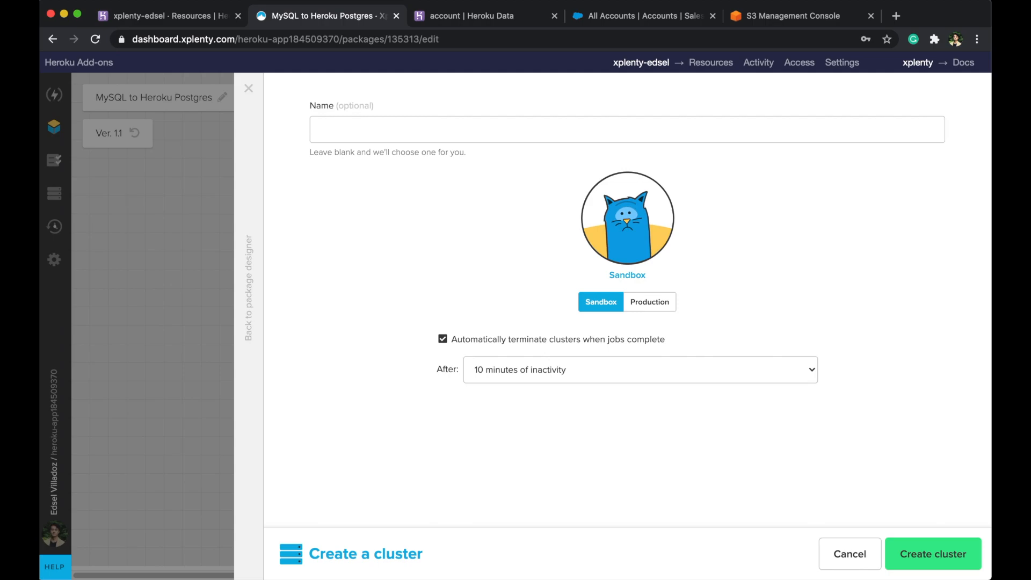
- Create a Sandbox cluster that terminates after 1 hour of inactivity
{"action": "left_click", "coordinate": [469, 131]}
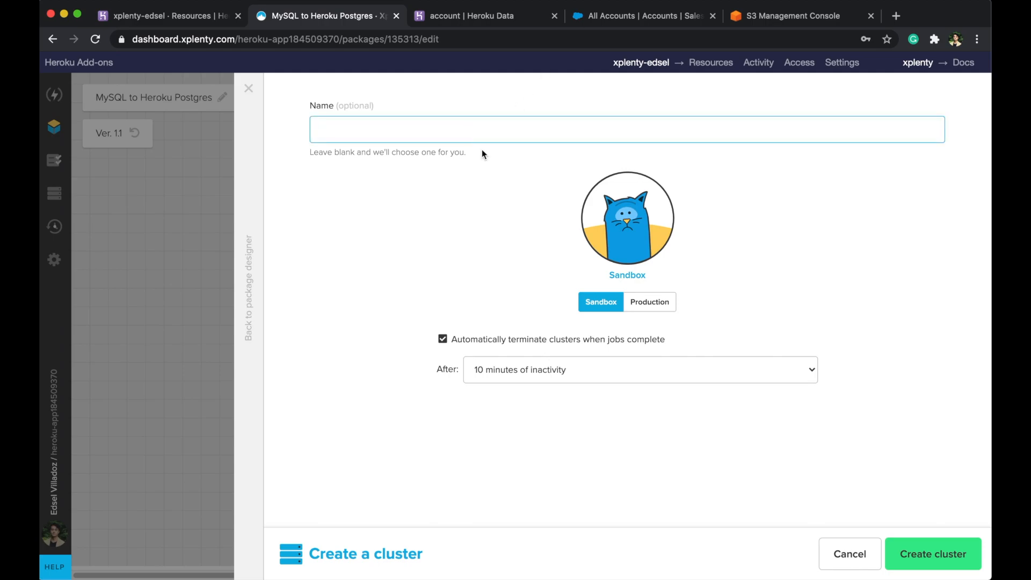
{"action": "left_click", "coordinate": [482, 154]}
{"action": "left_click", "coordinate": [634, 305]}
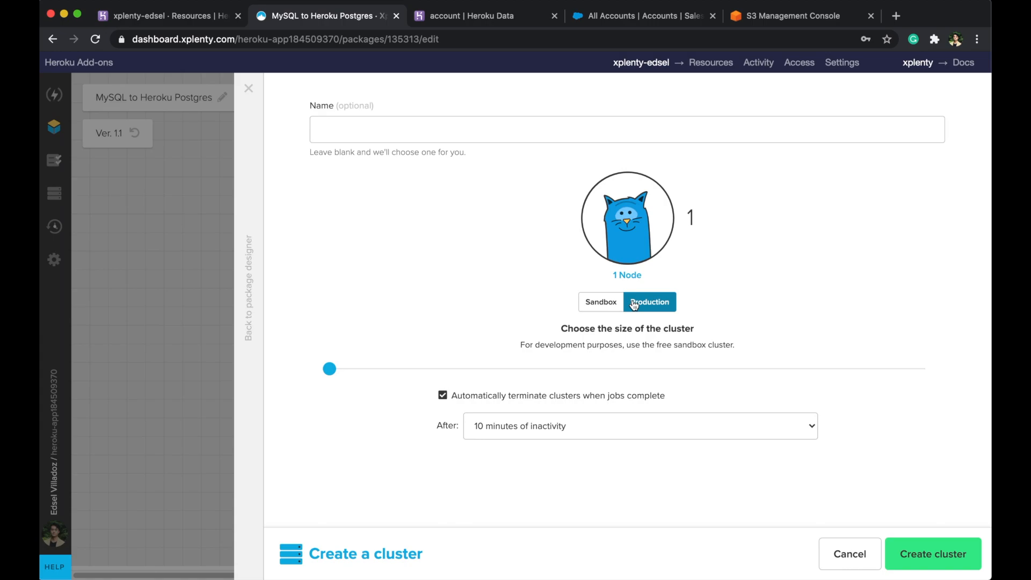
{"action": "left_click", "coordinate": [606, 304]}
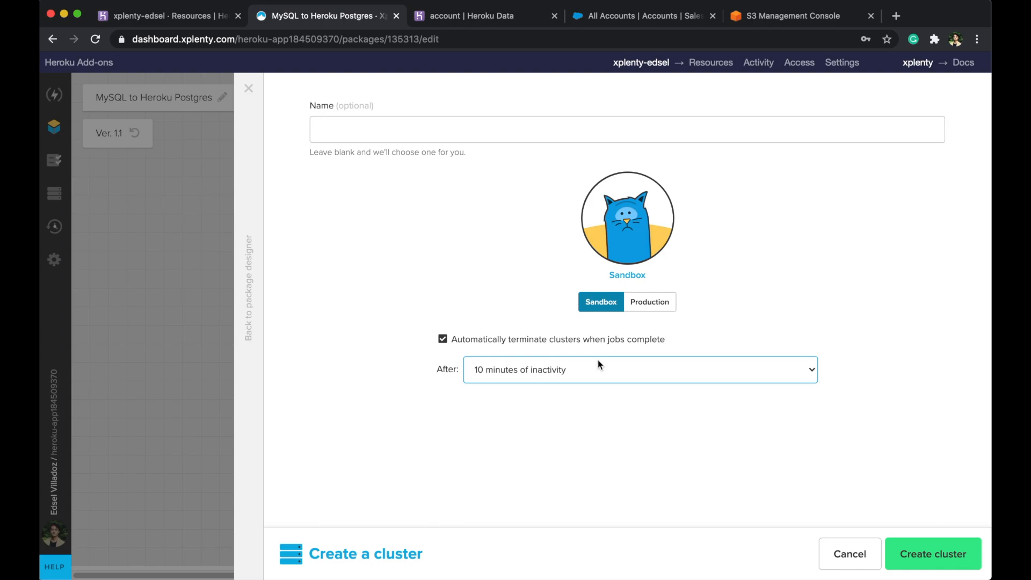
{"action": "left_click", "coordinate": [486, 371]}
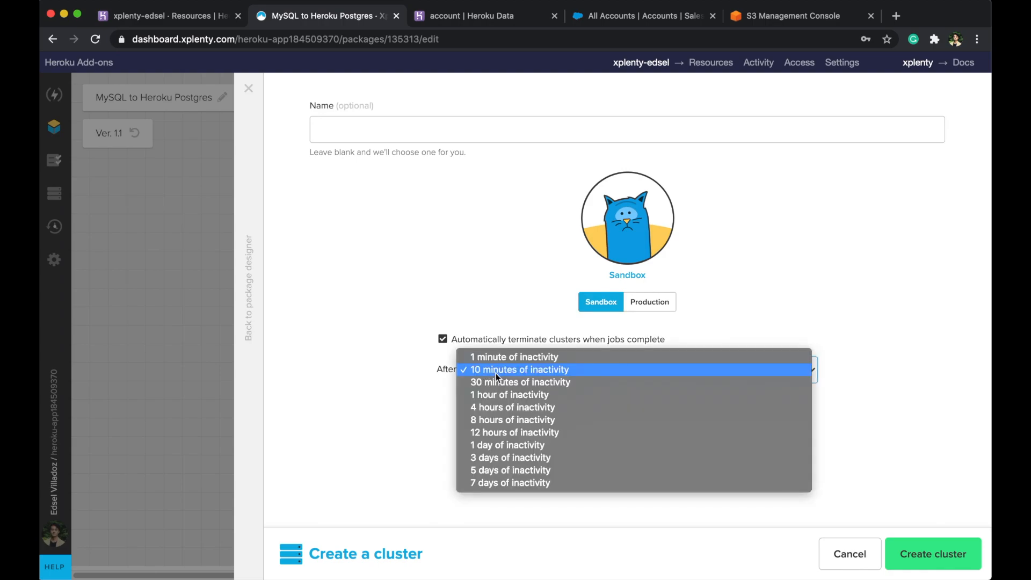
{"action": "left_click", "coordinate": [500, 394]}
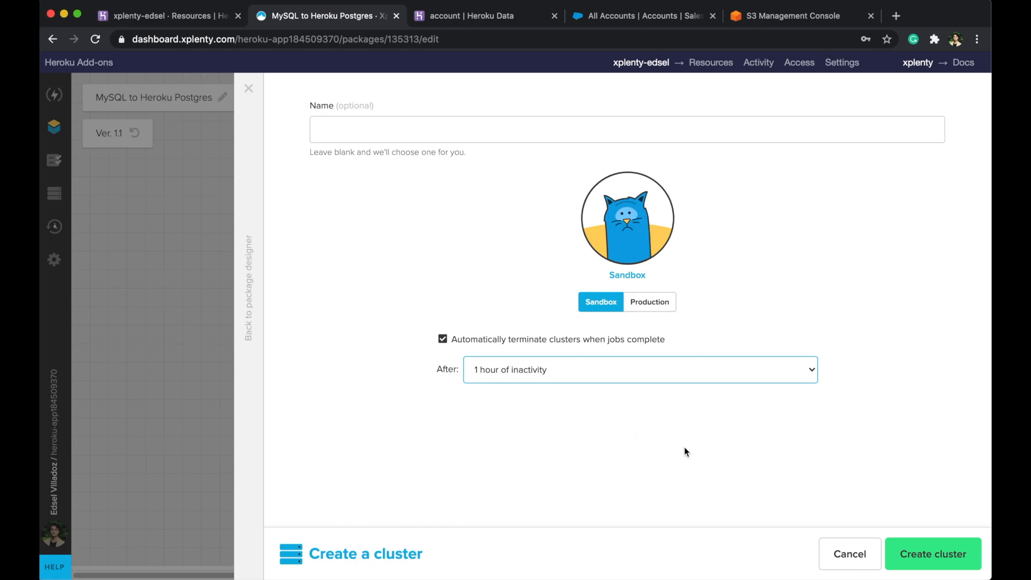
{"action": "left_click", "coordinate": [914, 540]}
- Submit the MySQL to Heroku Postgres job on cluster pink-town-3284
{"action": "left_click", "coordinate": [407, 271]}
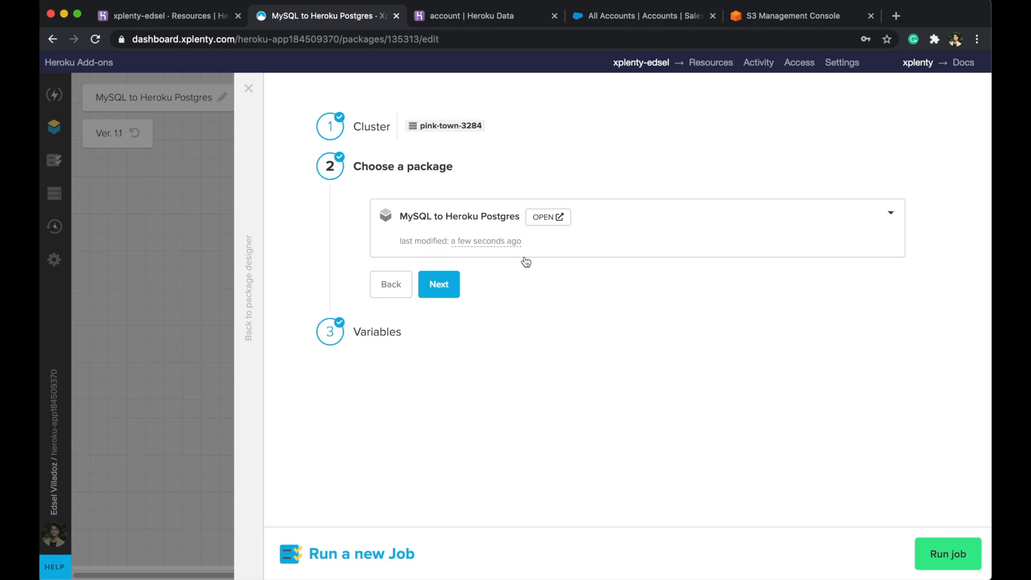
{"action": "left_click", "coordinate": [445, 292]}
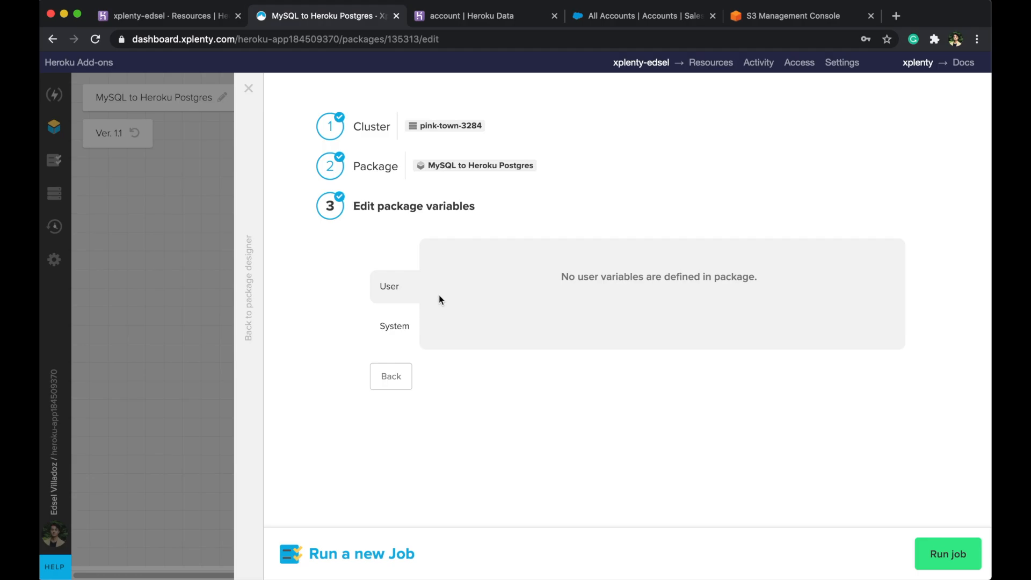
{"action": "left_click", "coordinate": [971, 562]}
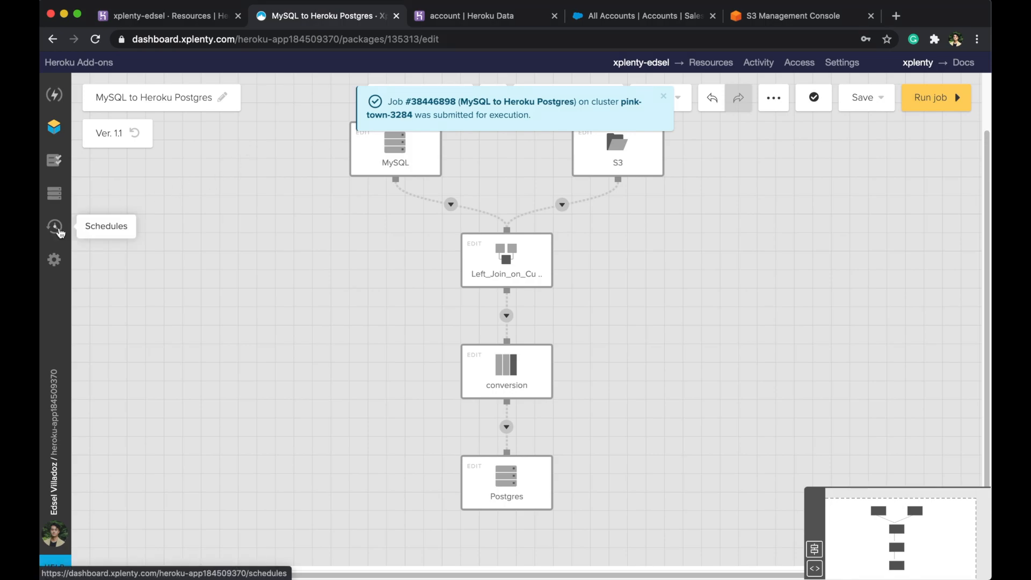
- Start a new schedule named 'MySQL to Heroku Postgres Schedule', leaving its status off
{"action": "left_click", "coordinate": [54, 227]}
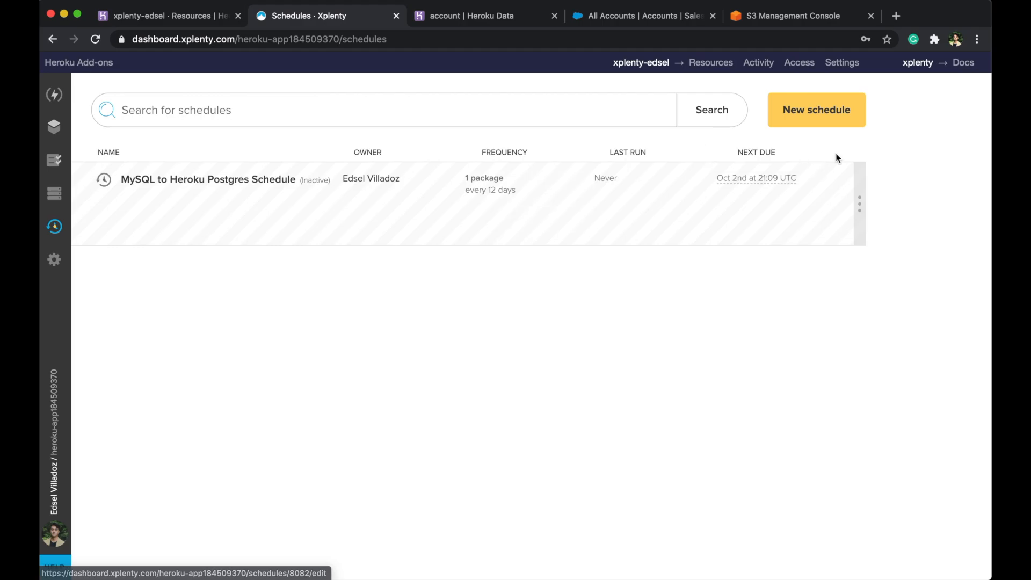
{"action": "left_click", "coordinate": [823, 123]}
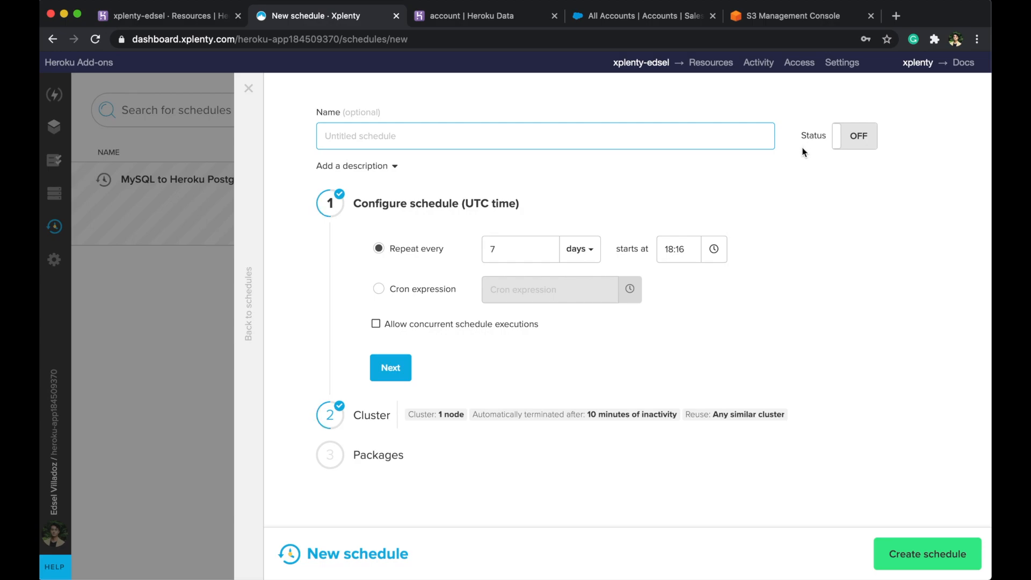
{"action": "left_click", "coordinate": [707, 140]}
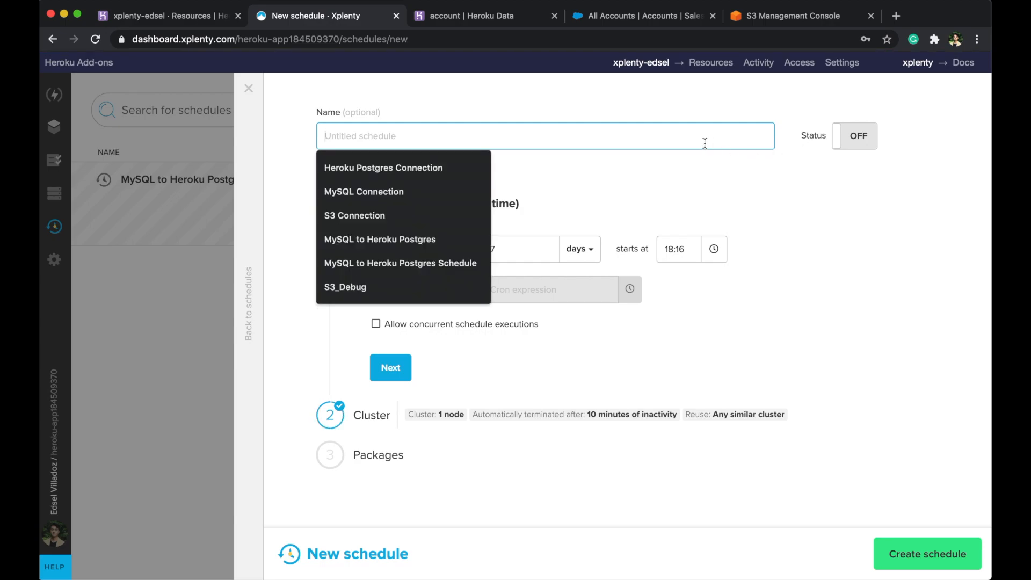
{"action": "left_click", "coordinate": [456, 257]}
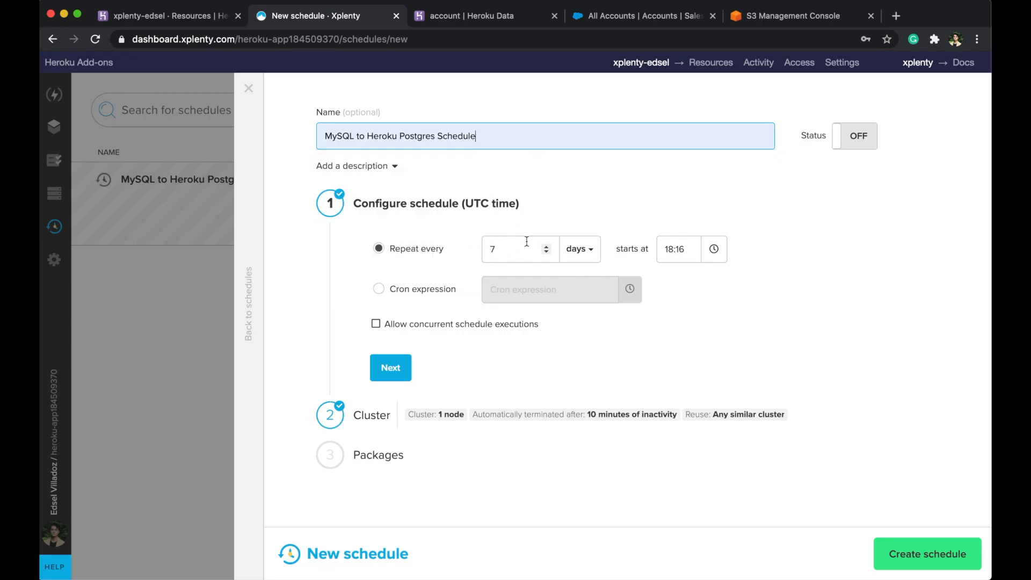
{"action": "left_click", "coordinate": [837, 146]}
{"action": "left_click", "coordinate": [837, 147]}
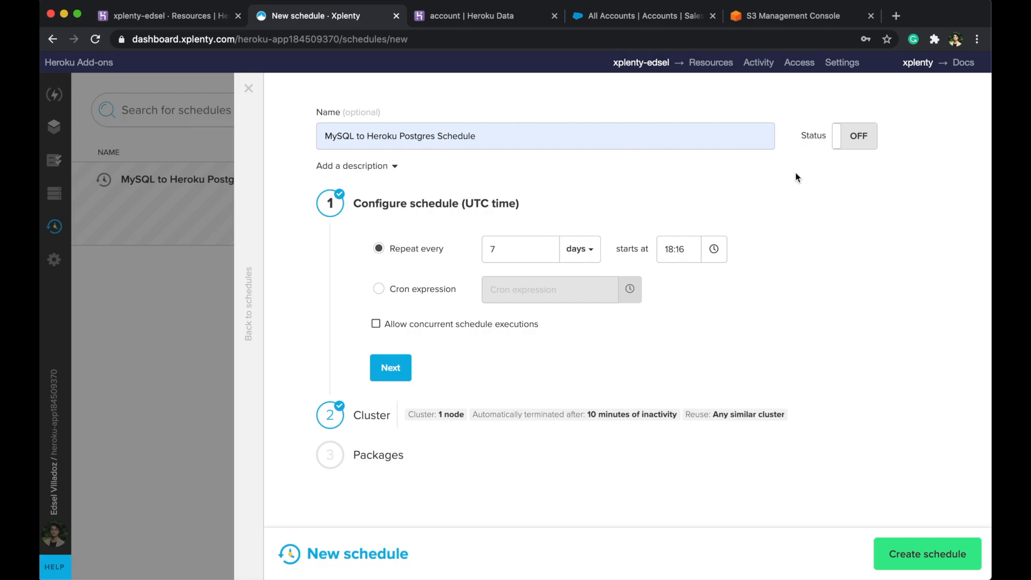
- Make the schedule repeat every 9 days from 18:17 UTC, allowing concurrent executions
{"action": "left_click", "coordinate": [526, 251]}
{"action": "left_click", "coordinate": [548, 246]}
{"action": "left_click", "coordinate": [548, 246]}
{"action": "left_click", "coordinate": [580, 249]}
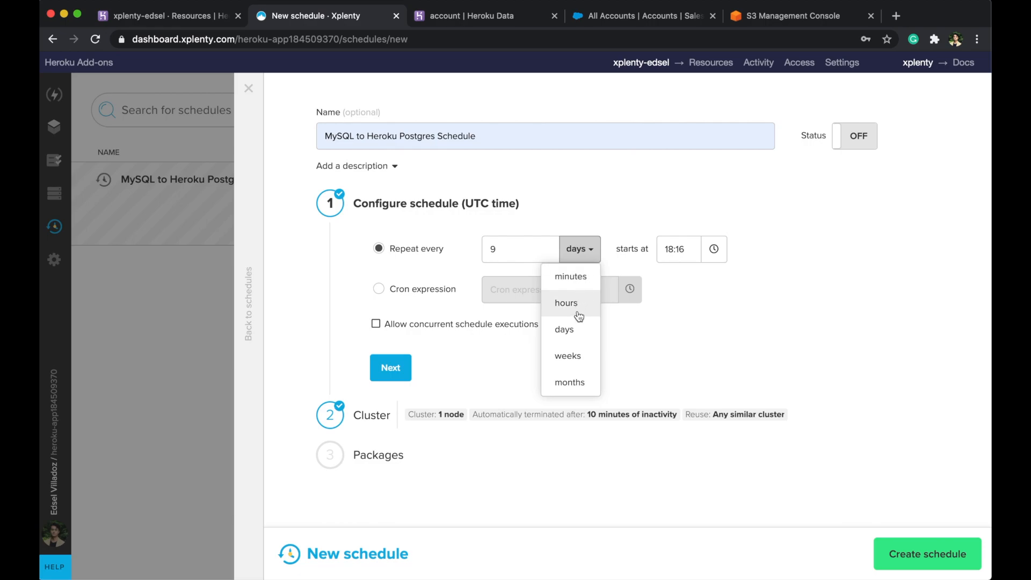
{"action": "left_click", "coordinate": [664, 245]}
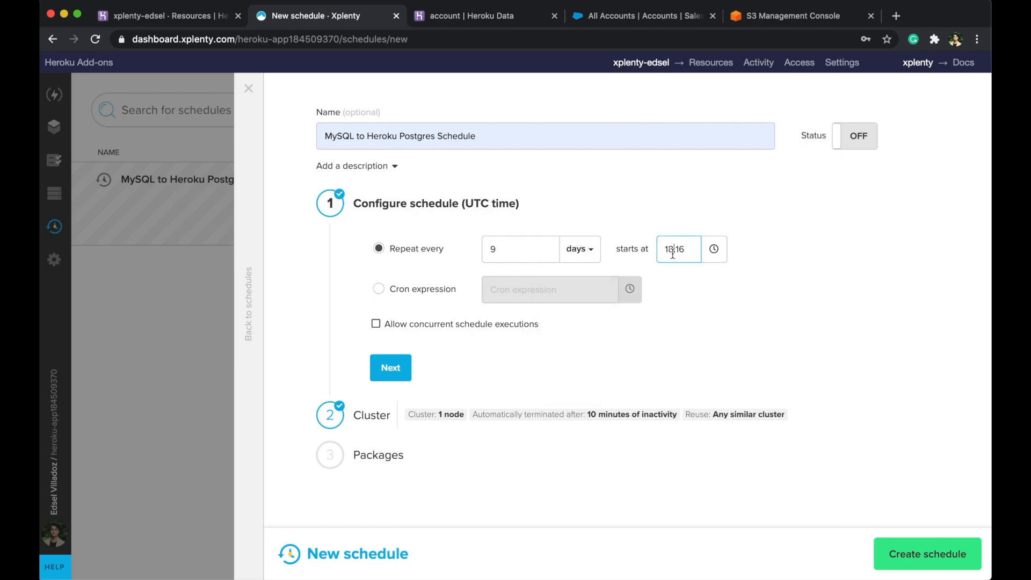
{"action": "left_click", "coordinate": [376, 325]}
{"action": "left_click", "coordinate": [390, 368]}
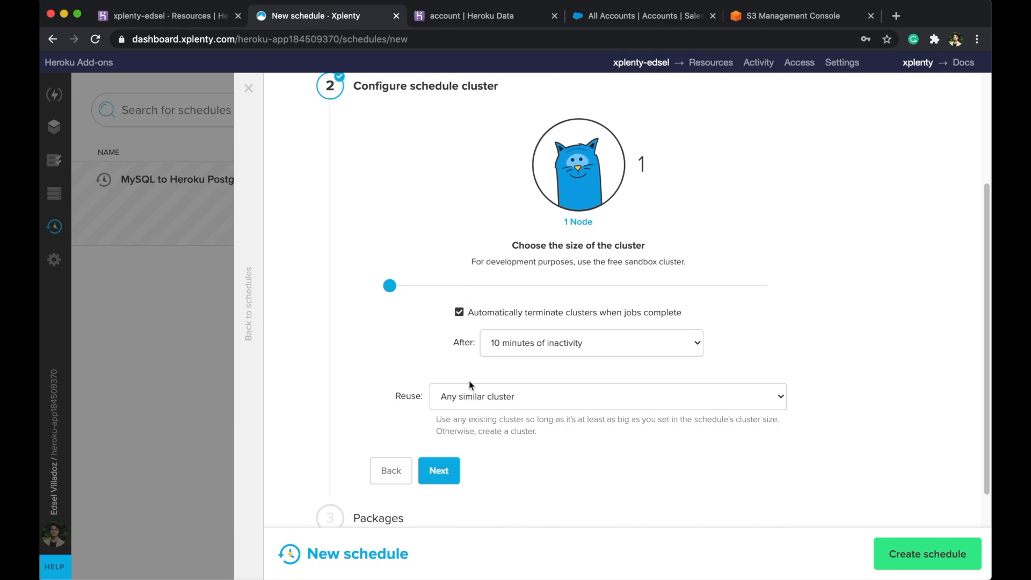
- Keep the 1-node cluster's 10-minute inactivity timeout and confirm the cluster settings
{"action": "scroll", "coordinate": [463, 386], "scroll_direction": "down", "scroll_amount": 1}
{"action": "left_click", "coordinate": [540, 333]}
{"action": "left_click", "coordinate": [537, 331]}
{"action": "left_click", "coordinate": [439, 460]}
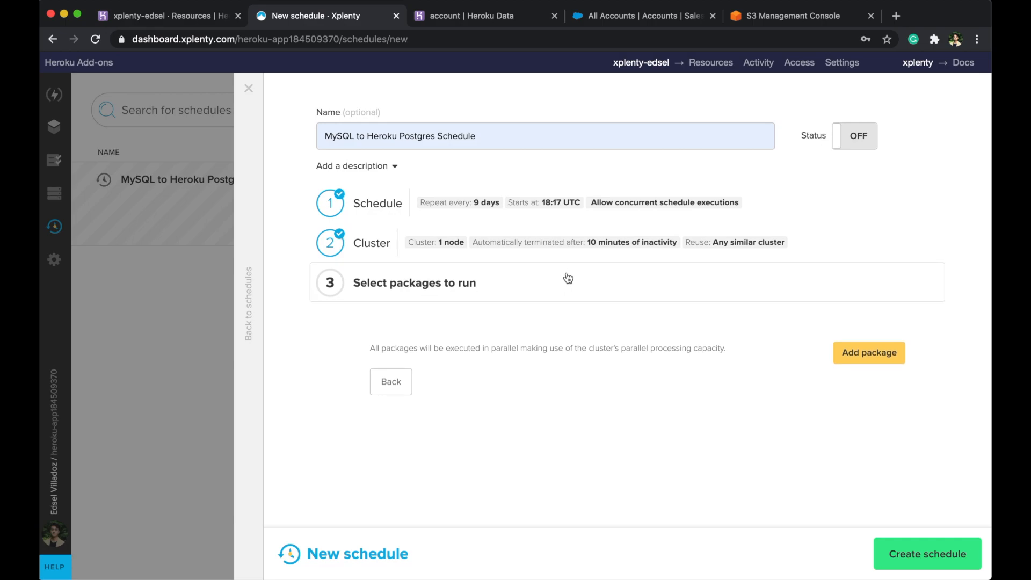
- Add the MySQL to Heroku Postgres package to the schedule
{"action": "left_click", "coordinate": [868, 354]}
{"action": "left_click", "coordinate": [621, 172]}
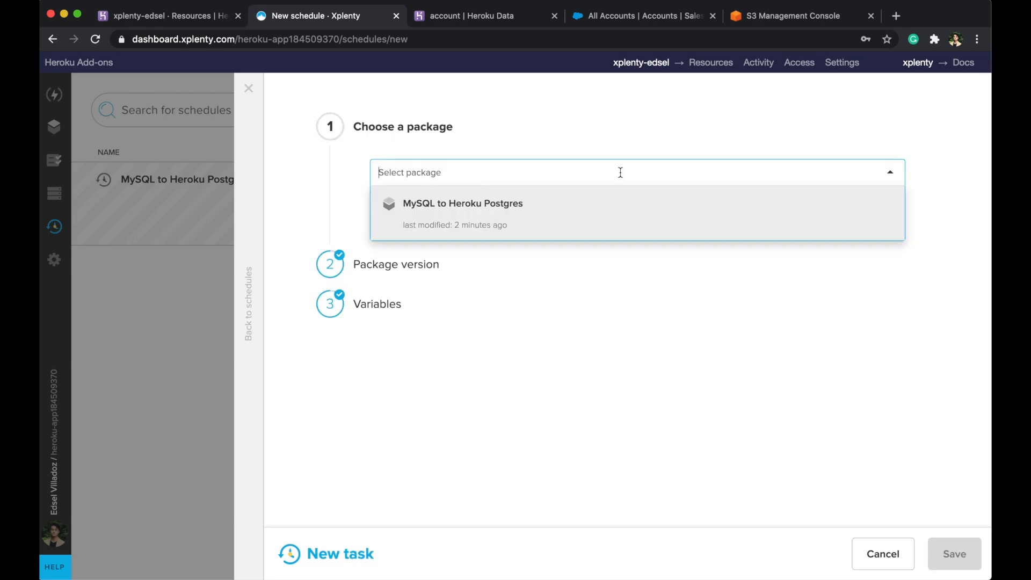
{"action": "left_click", "coordinate": [612, 222]}
{"action": "left_click", "coordinate": [391, 245]}
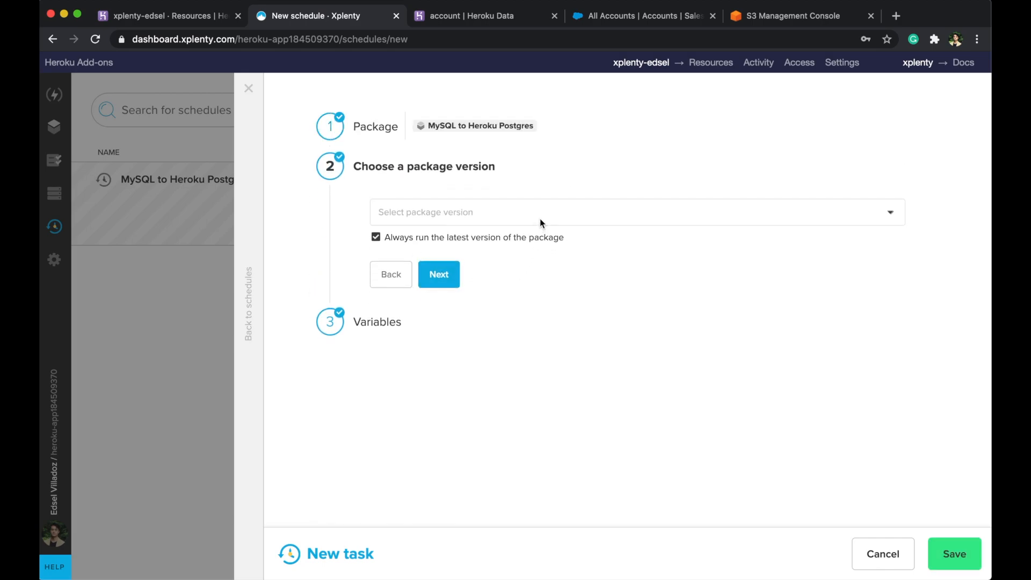
- Keep always running the latest package version and return to the schedules list
{"action": "left_click", "coordinate": [376, 237]}
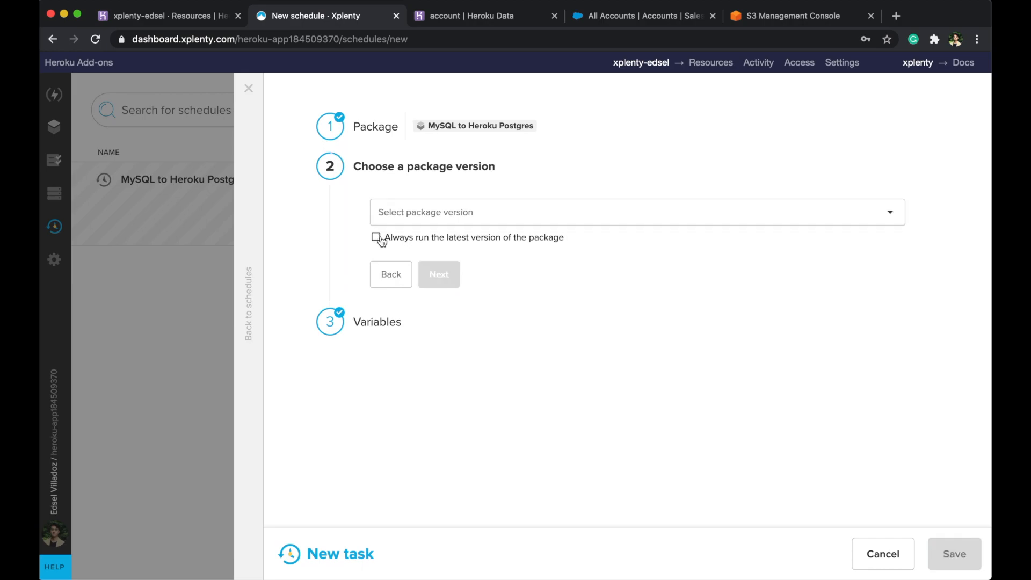
{"action": "left_click", "coordinate": [406, 214]}
{"action": "left_click", "coordinate": [360, 214]}
{"action": "left_click", "coordinate": [376, 237]}
{"action": "left_click", "coordinate": [446, 284]}
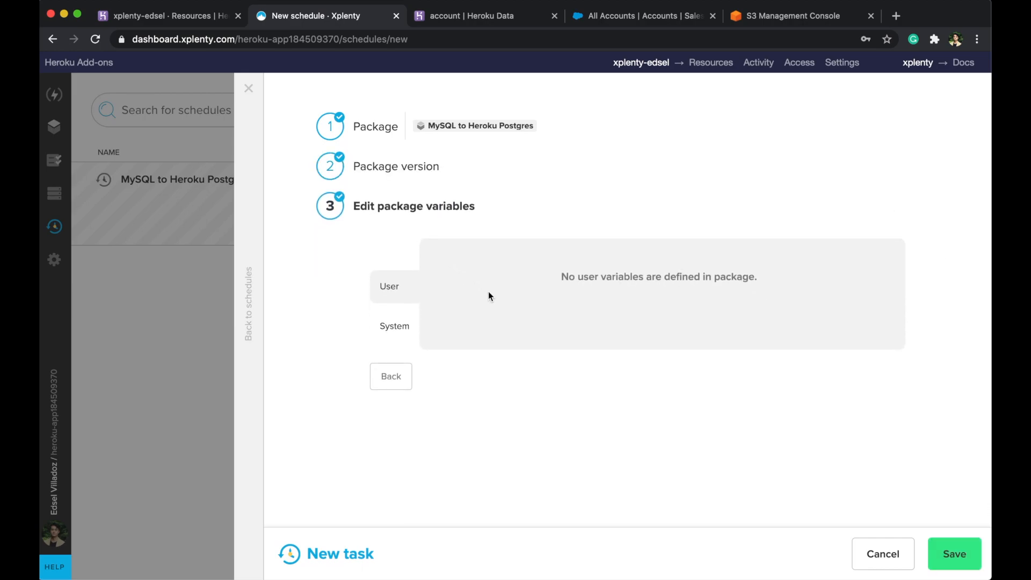
{"action": "left_click", "coordinate": [243, 246]}
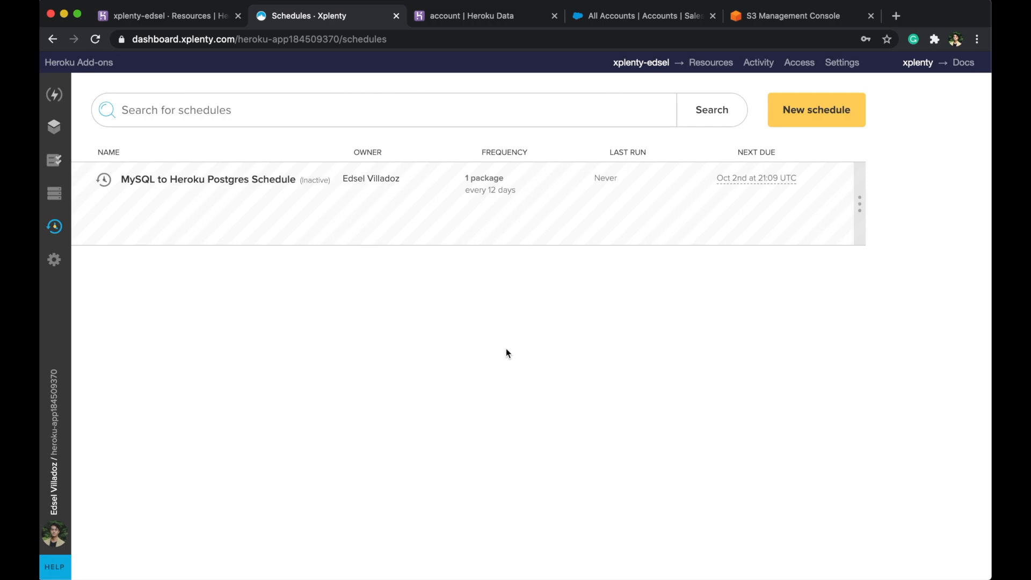
- Look over the account's Service hooks settings without adding a hook
{"action": "left_click", "coordinate": [54, 260]}
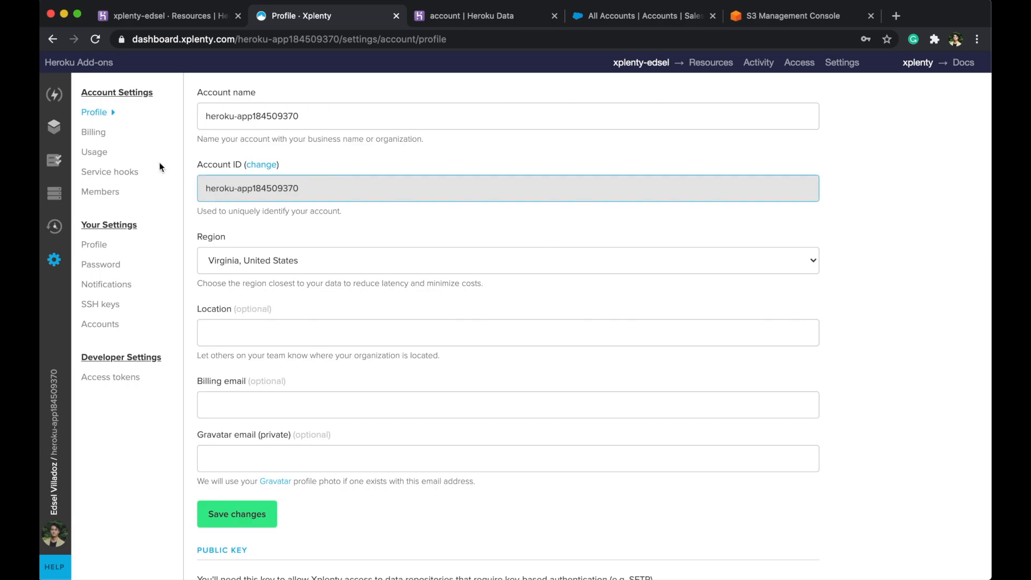
{"action": "left_click", "coordinate": [132, 176]}
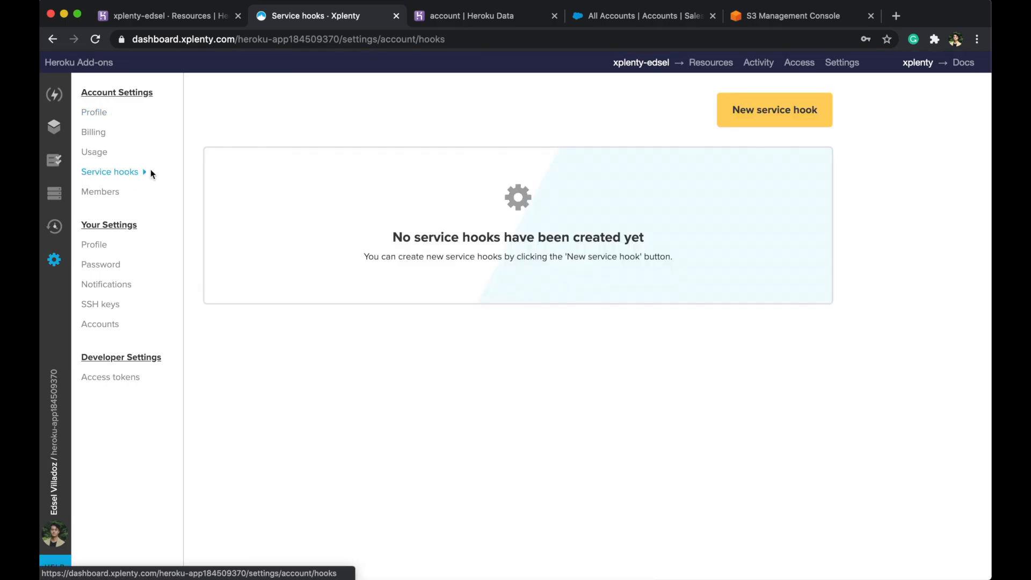
{"action": "left_click", "coordinate": [754, 118]}
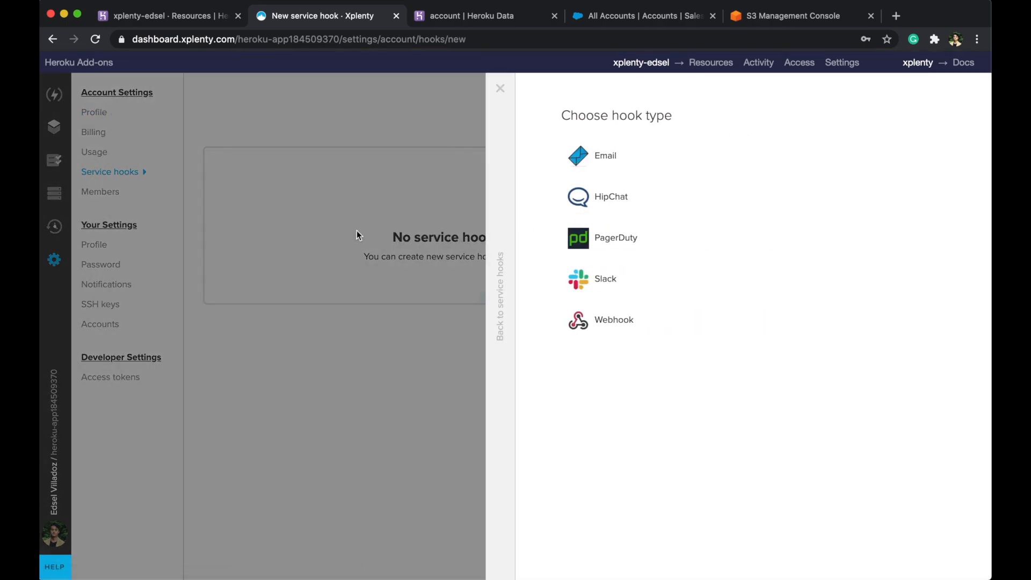
{"action": "left_click", "coordinate": [497, 179]}
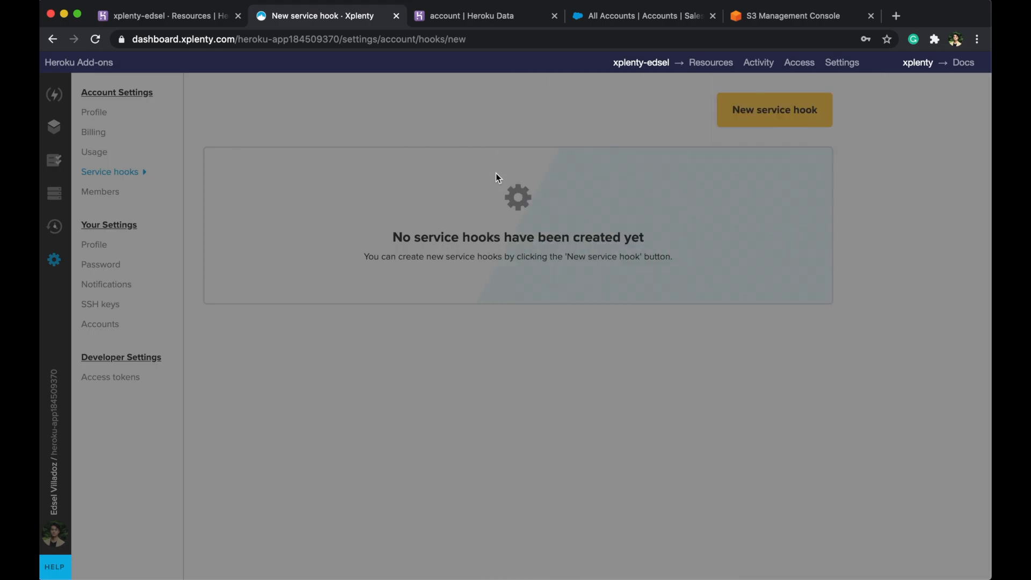
- Look over the Members page without inviting anyone, then return to the Jobs list
{"action": "left_click", "coordinate": [98, 193]}
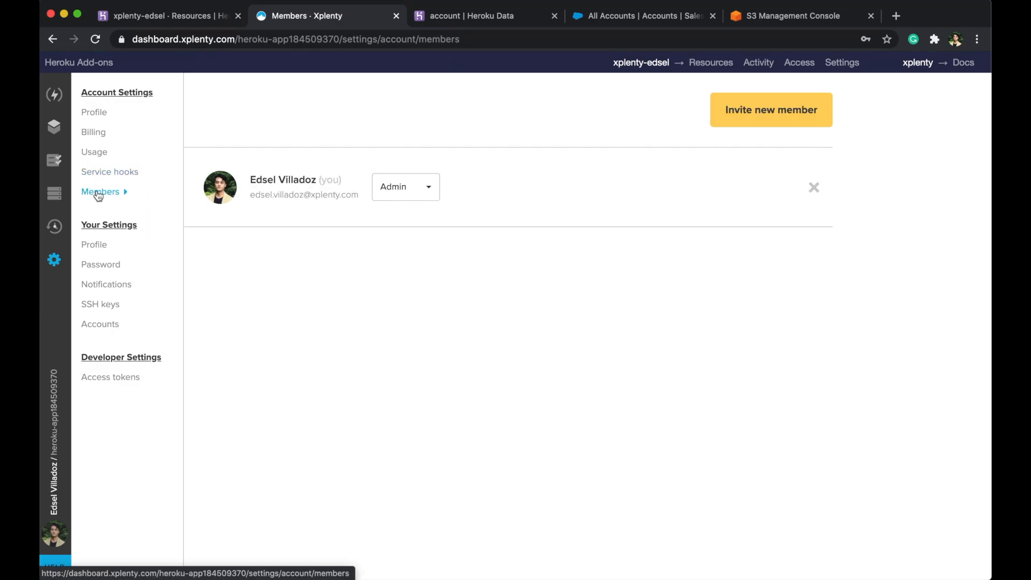
{"action": "left_click", "coordinate": [736, 124]}
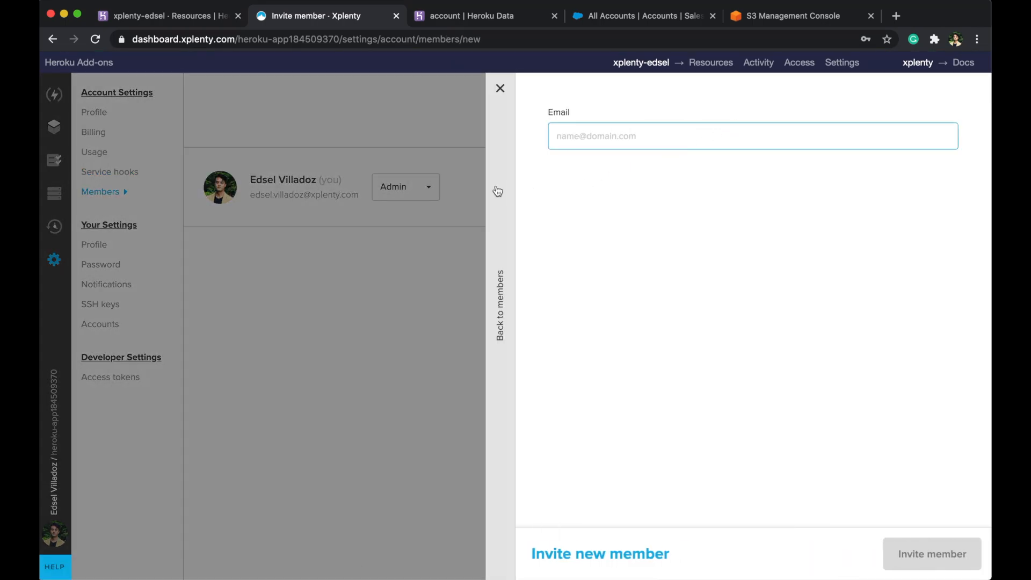
{"action": "left_click", "coordinate": [498, 191]}
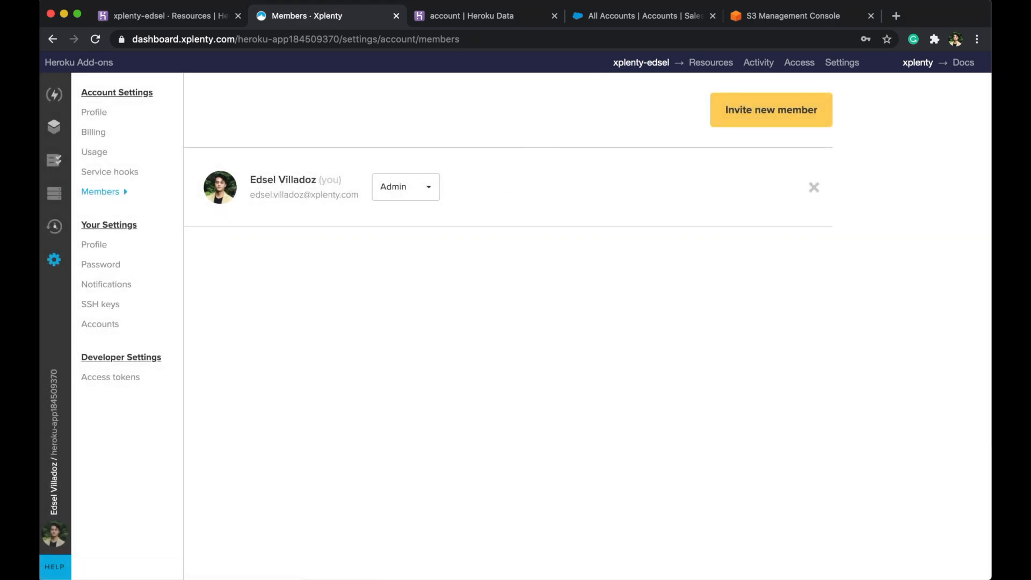
{"action": "left_click", "coordinate": [54, 162]}
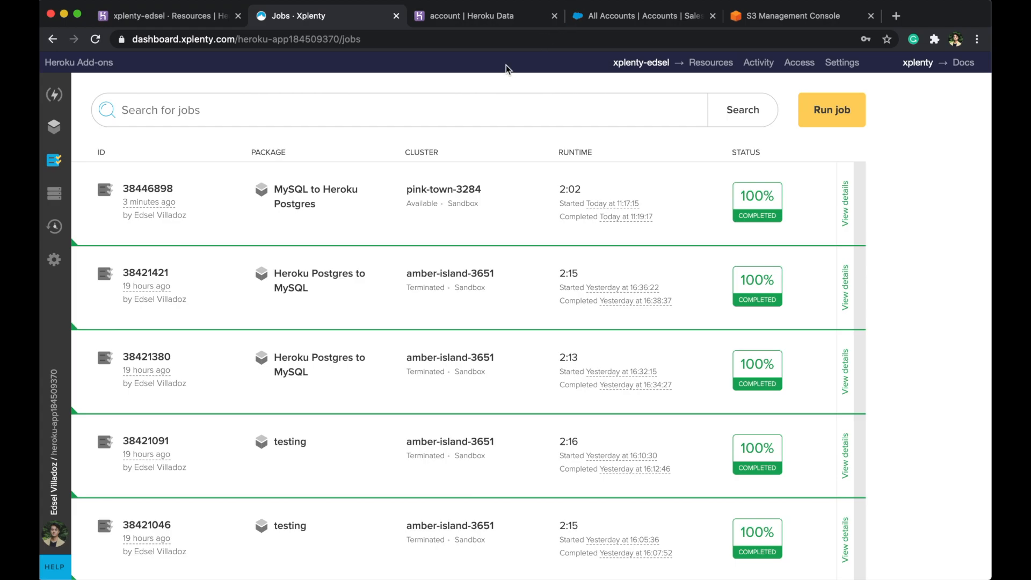
- Switch to the Heroku Data 'account' dataclip, still showing NULL deal sizes and currencies
{"action": "left_click", "coordinate": [477, 20]}
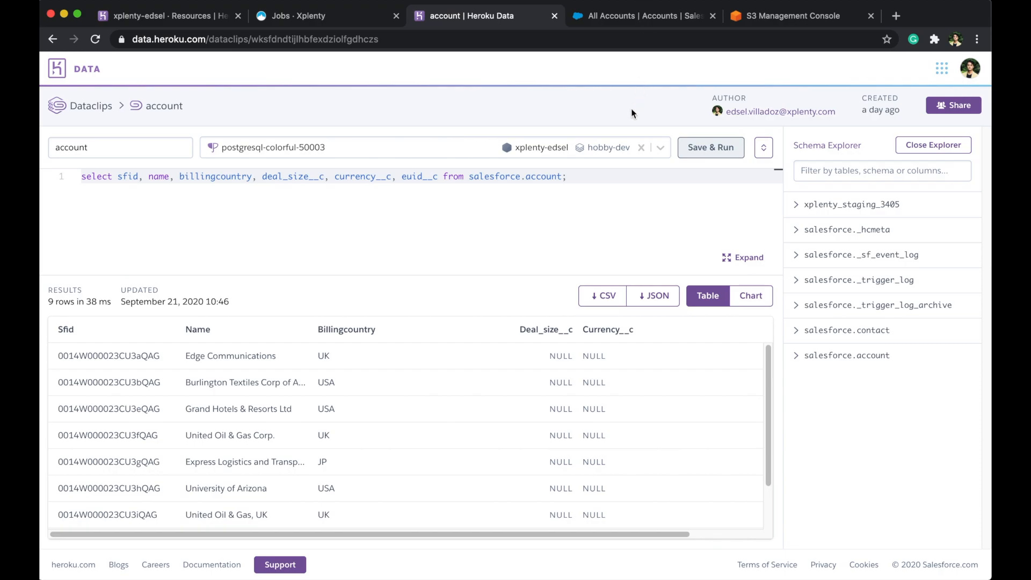
- Remove the query's trailing semicolon and Save & Run the account dataclip
{"action": "left_click", "coordinate": [598, 178]}
{"action": "key", "text": "BackSpace"}
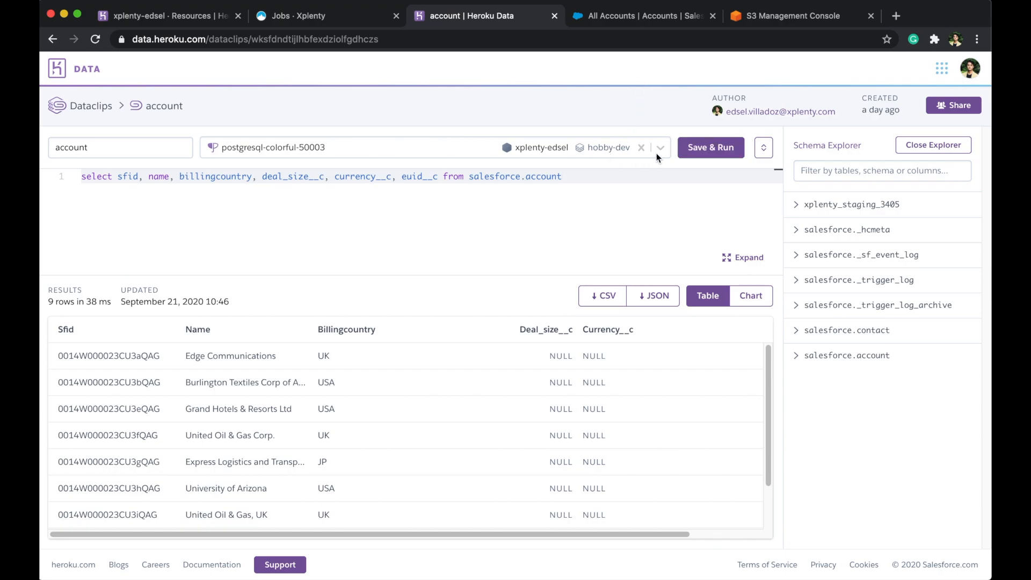
{"action": "left_click", "coordinate": [710, 147]}
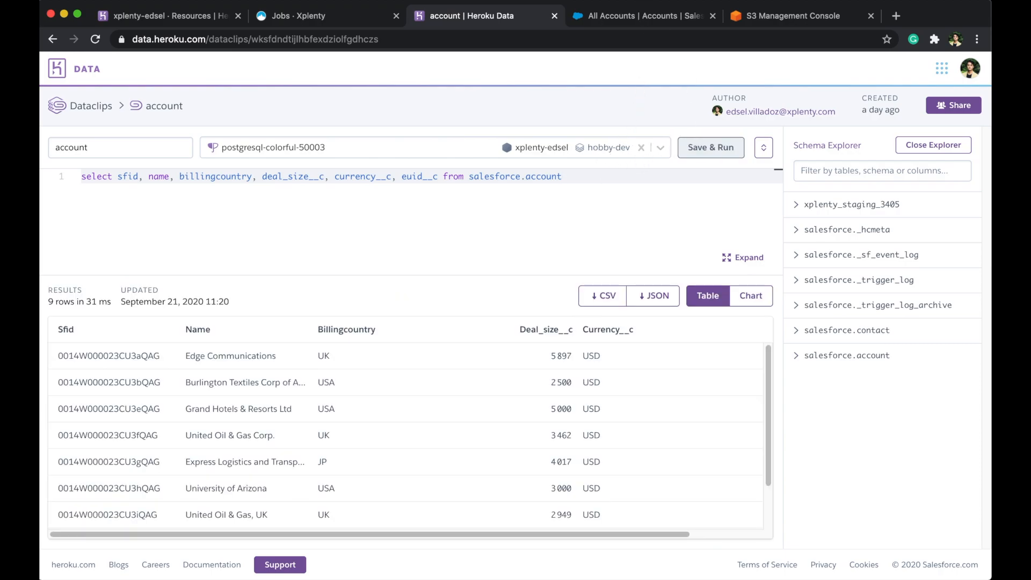
- Check the rerun results, then reload the Salesforce All Accounts list
{"action": "scroll", "coordinate": [620, 374], "scroll_direction": "down", "scroll_amount": 1}
{"action": "scroll", "coordinate": [610, 442], "scroll_direction": "up", "scroll_amount": 1}
{"action": "left_click", "coordinate": [624, 17]}
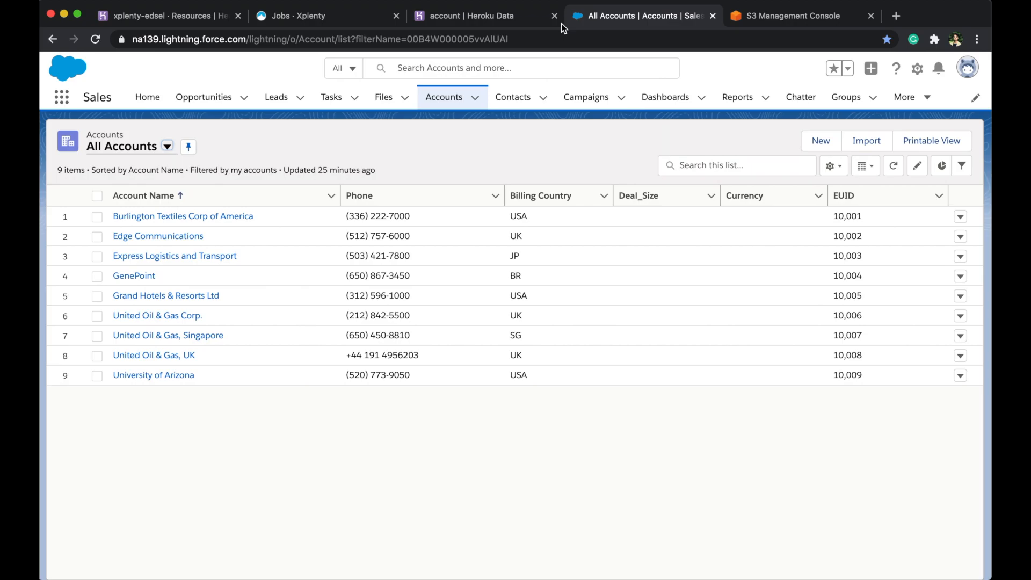
{"action": "left_click", "coordinate": [95, 39]}
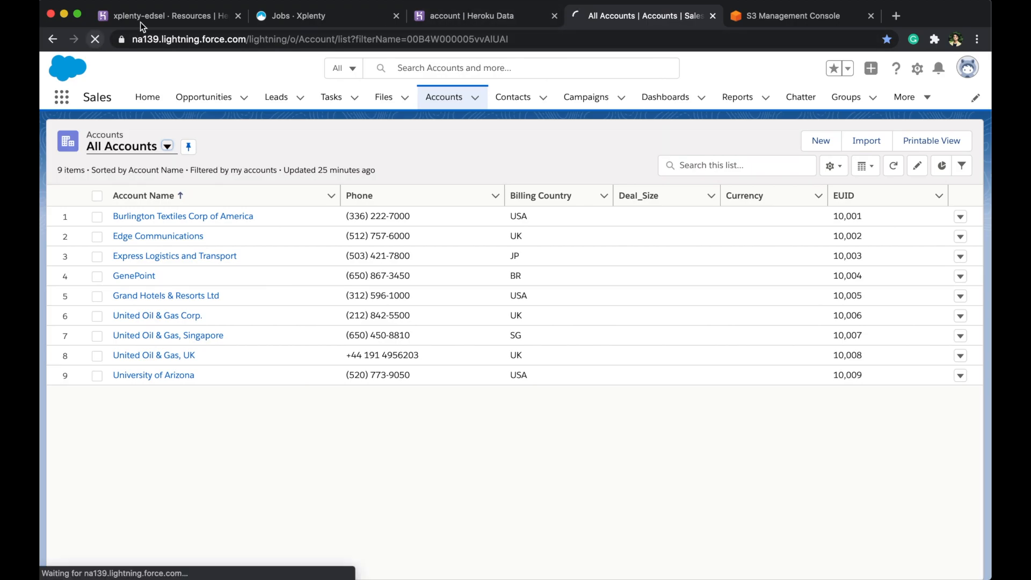